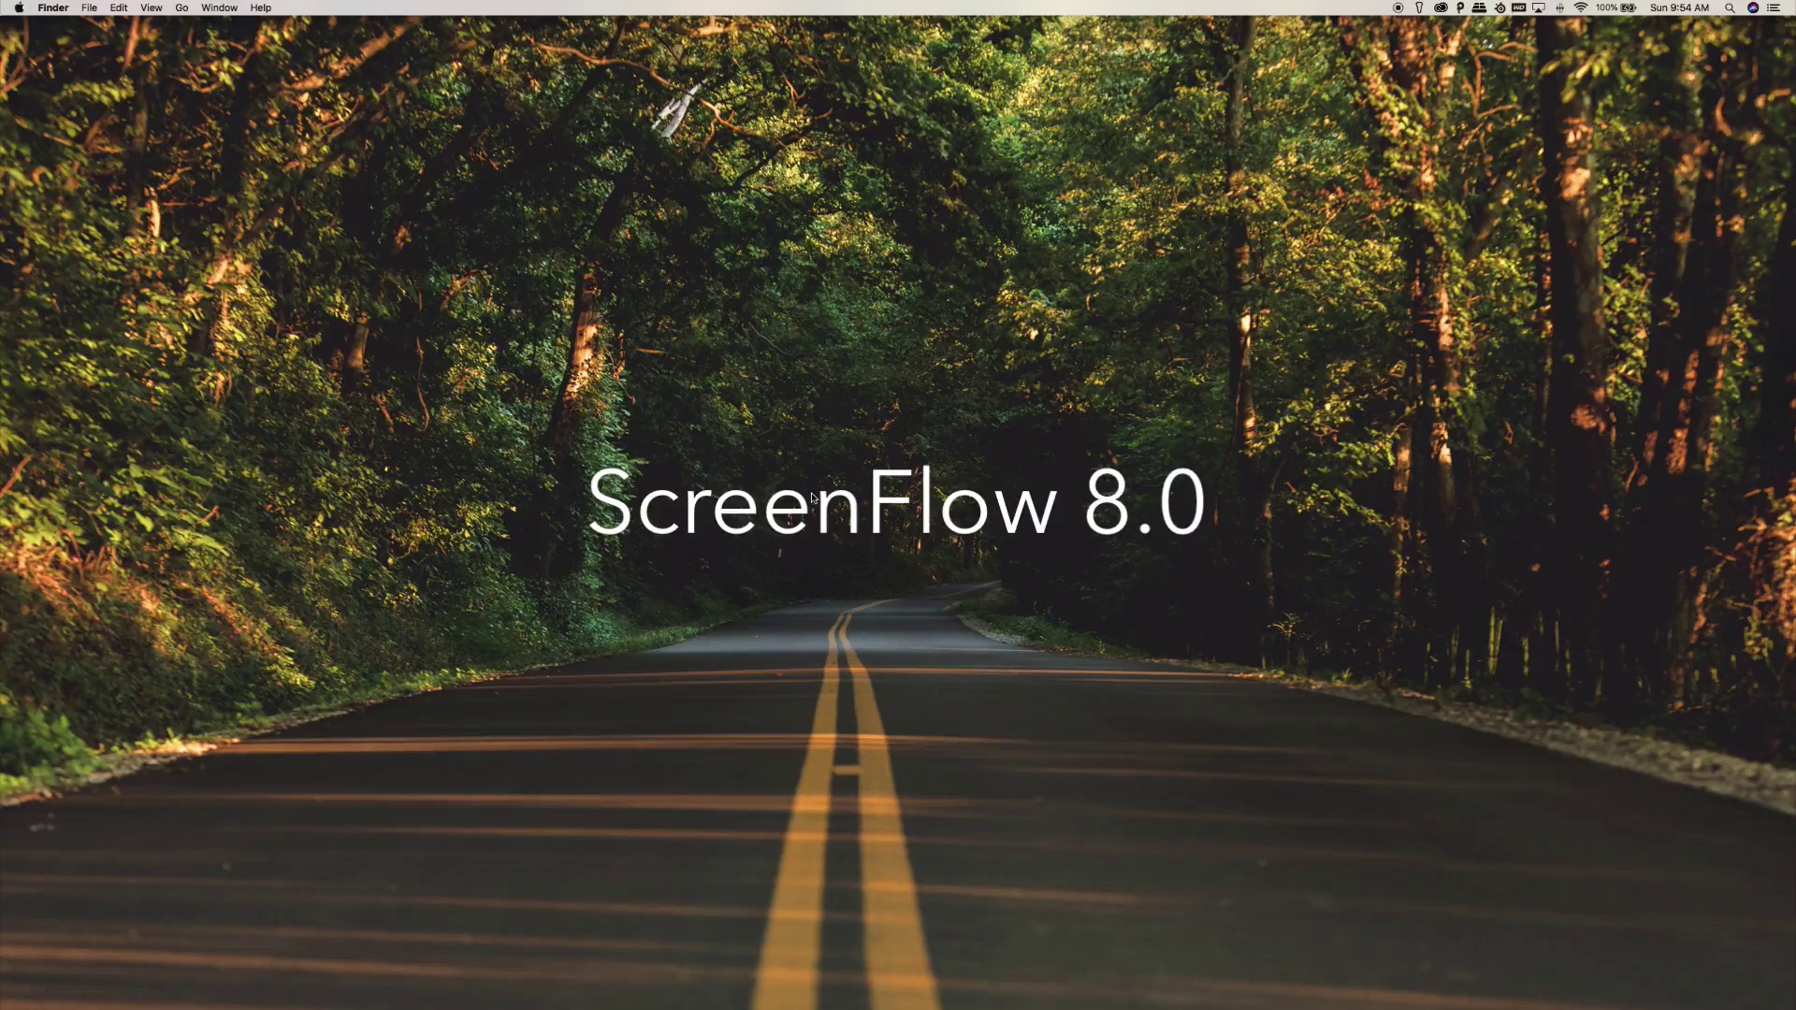
# Launch ScreenFlow 8 from a Spotlight search for 'scr'
pyautogui.press('super+space')
pyautogui.write('scr')
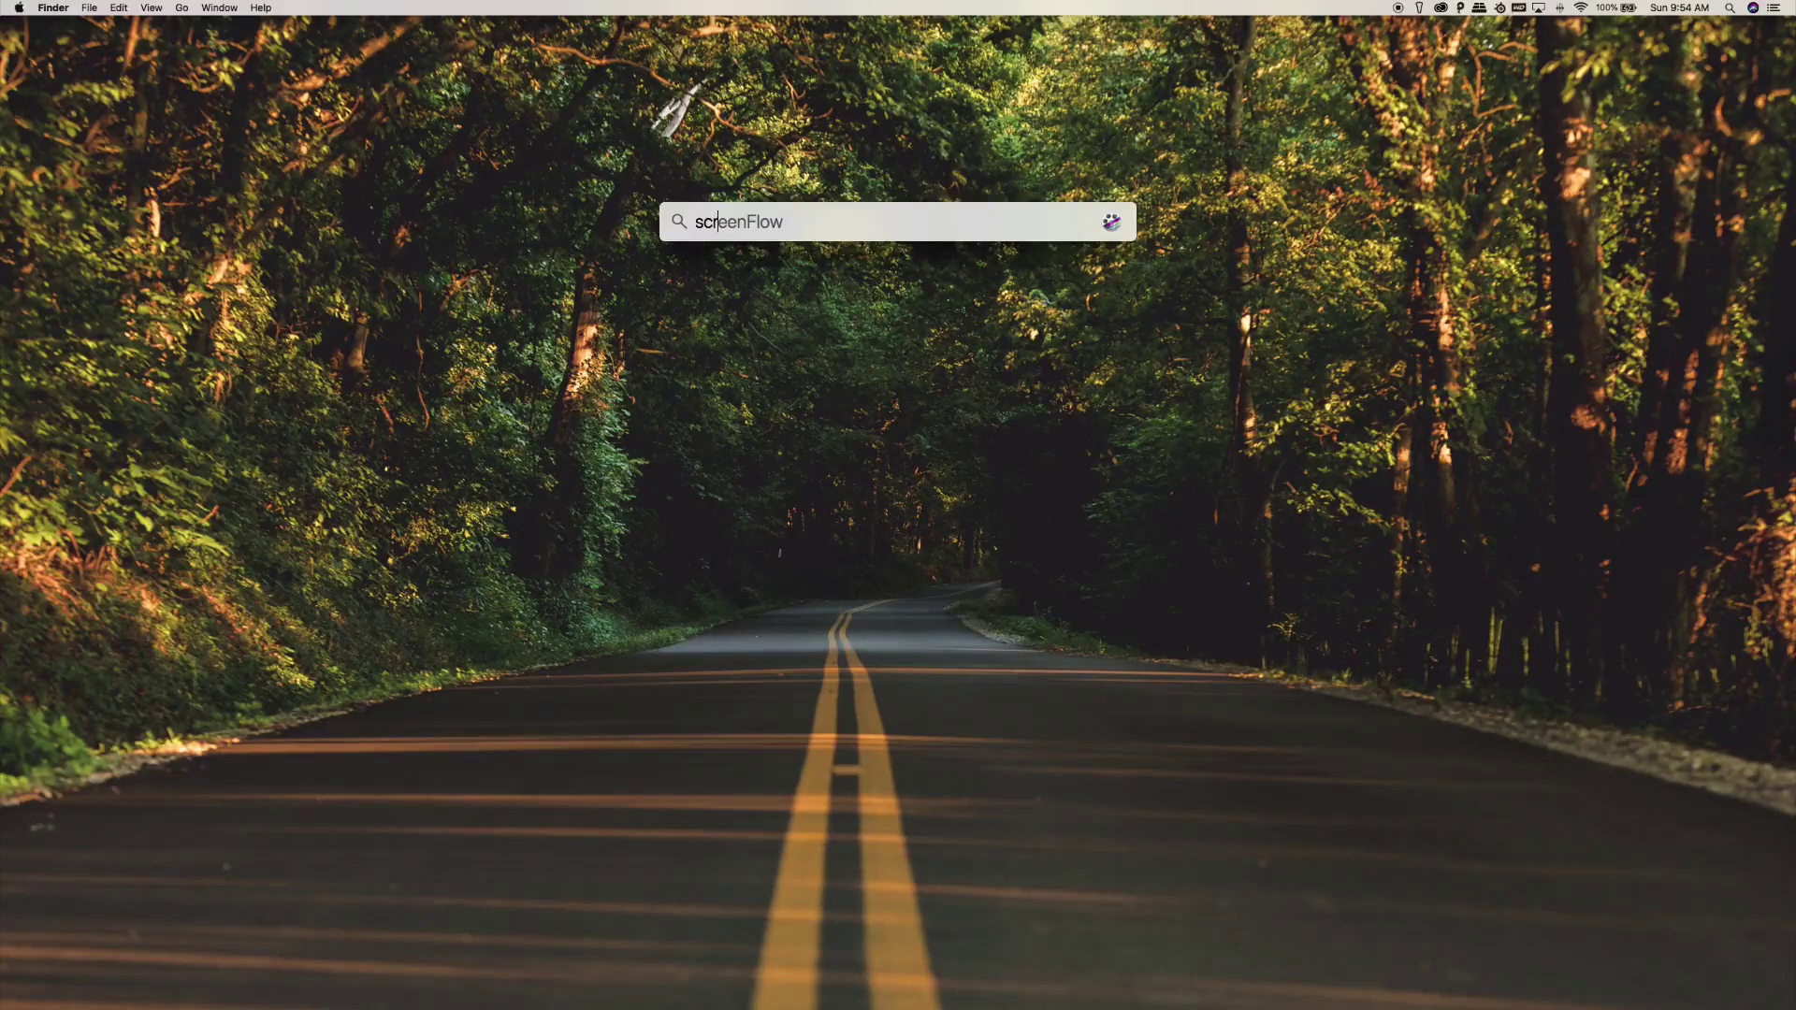
pyautogui.press('Return')
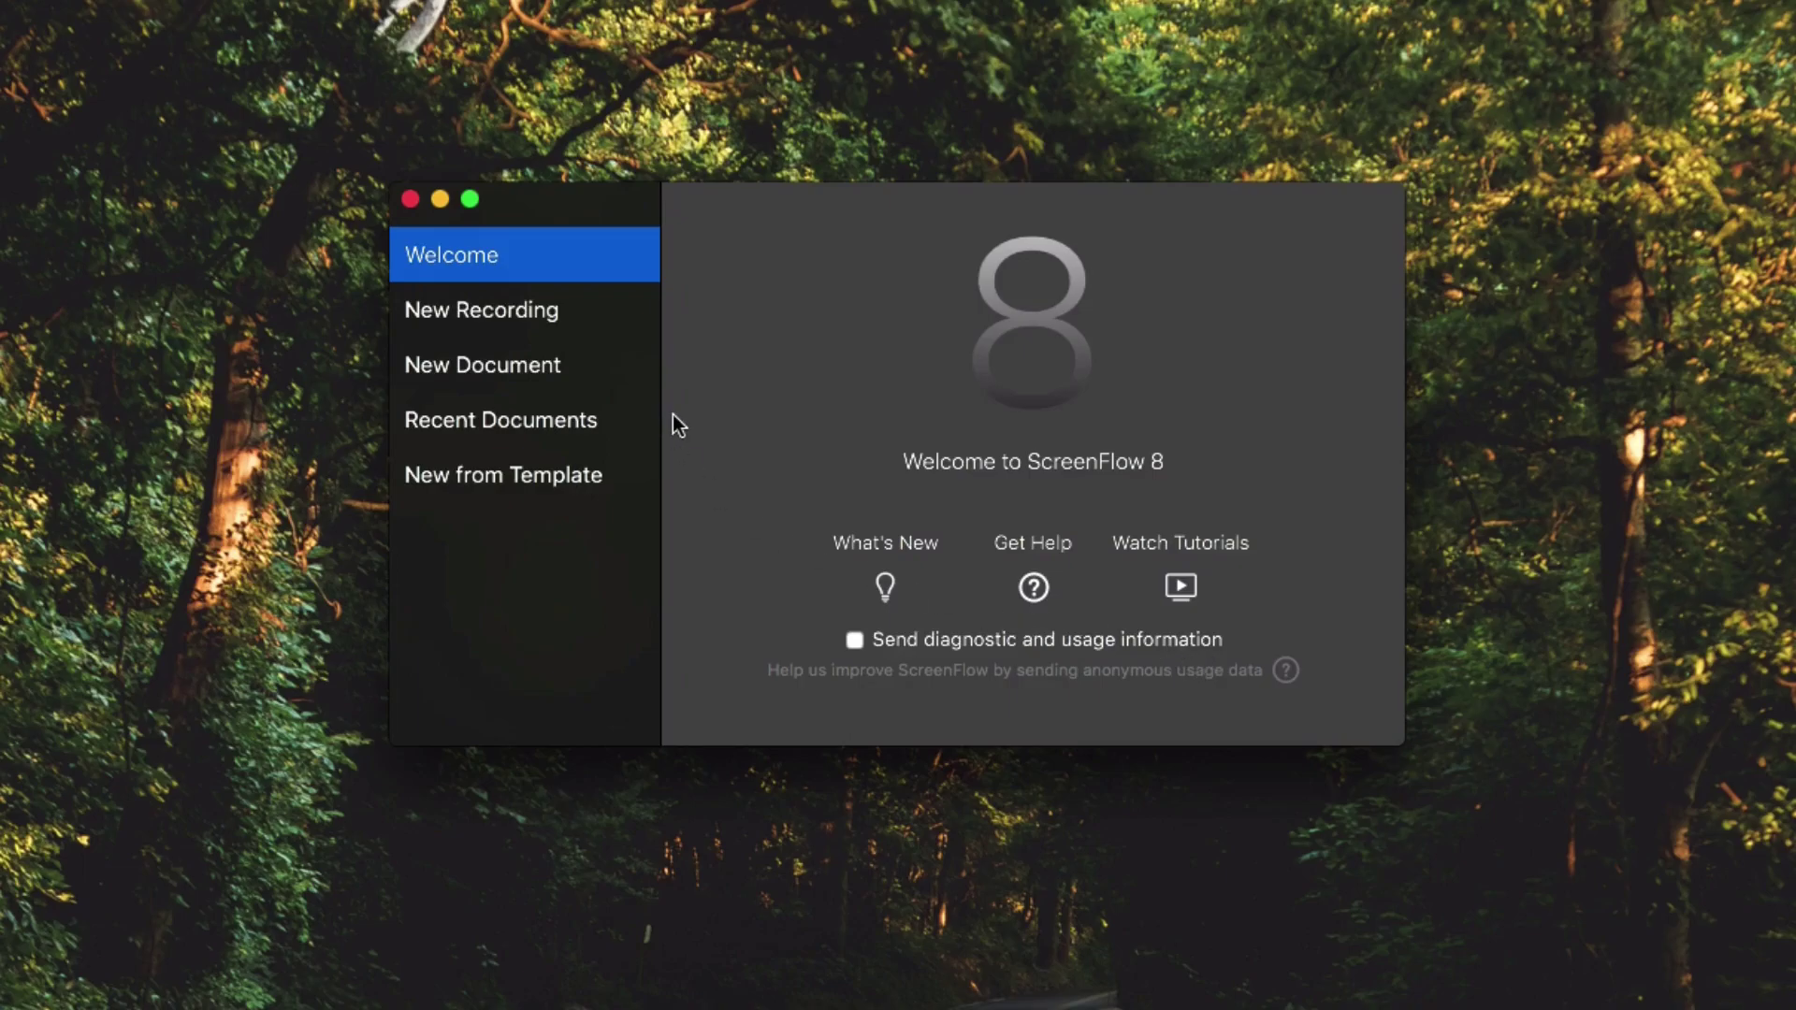
# Show the New Recording options in the welcome window
pyautogui.click(610, 307)
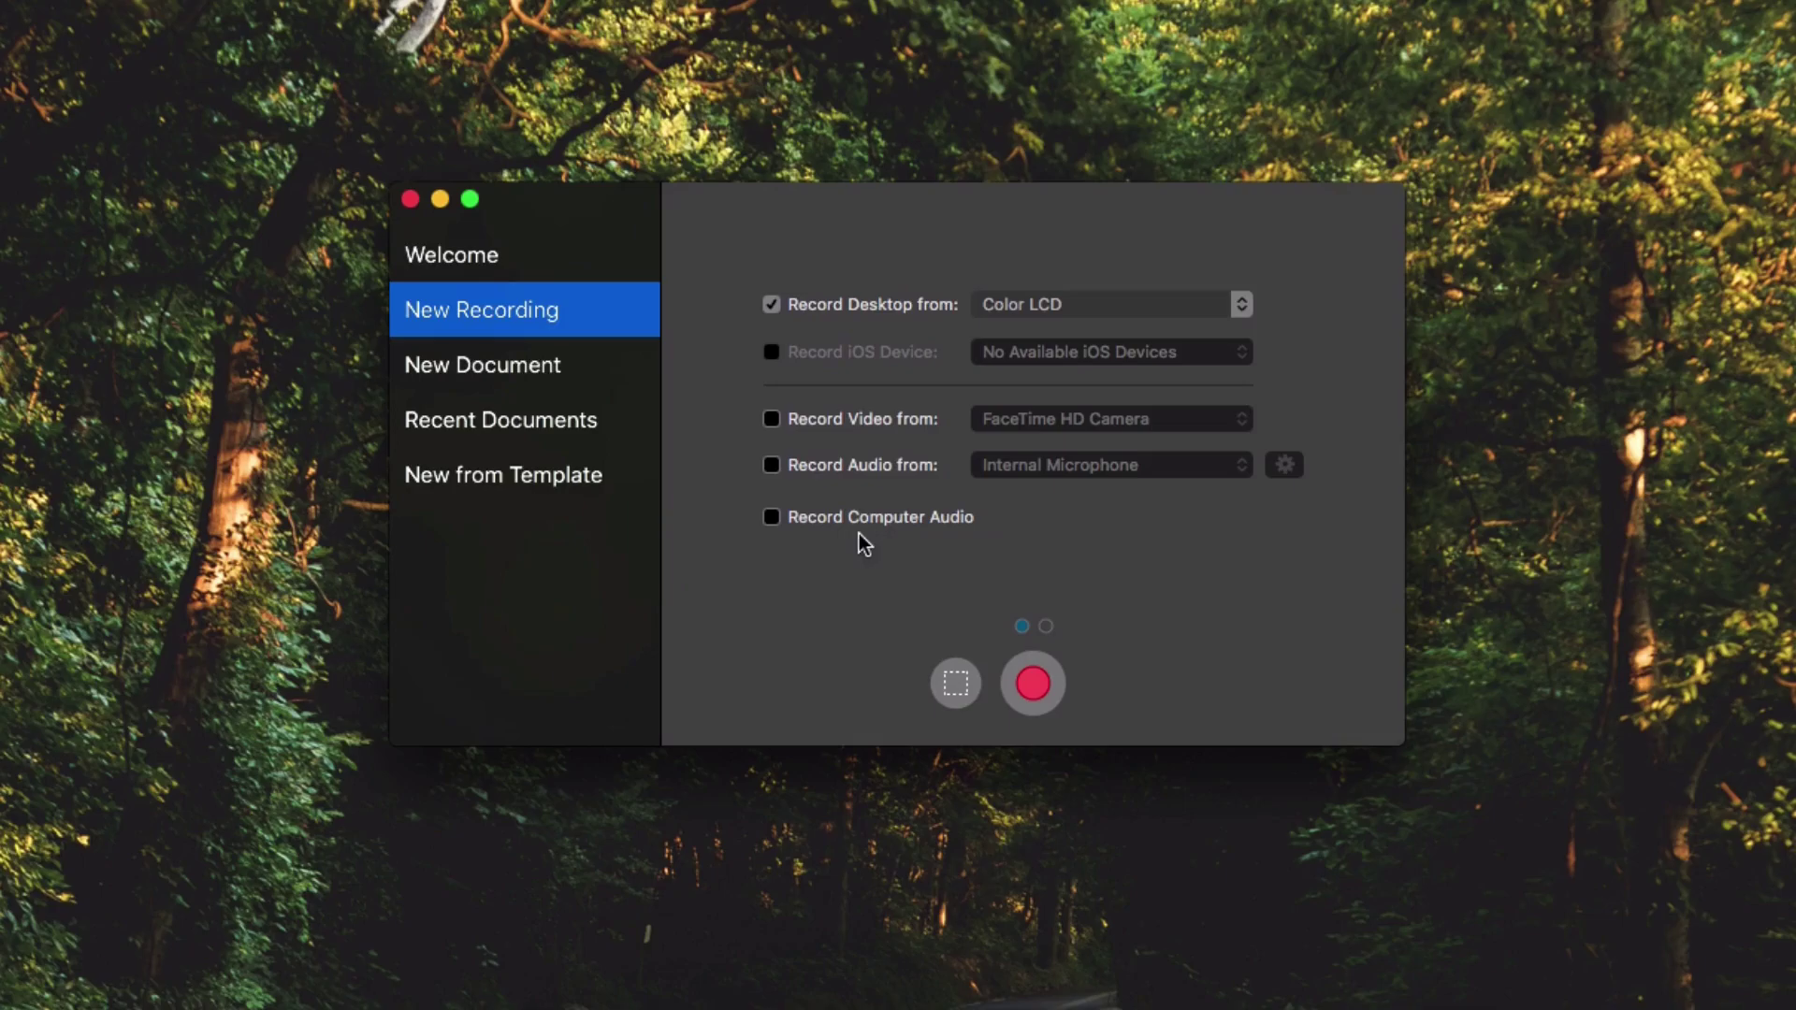
# Check the recording display list, keep Color LCD, and switch to New Document settings
pyautogui.click(1237, 309)
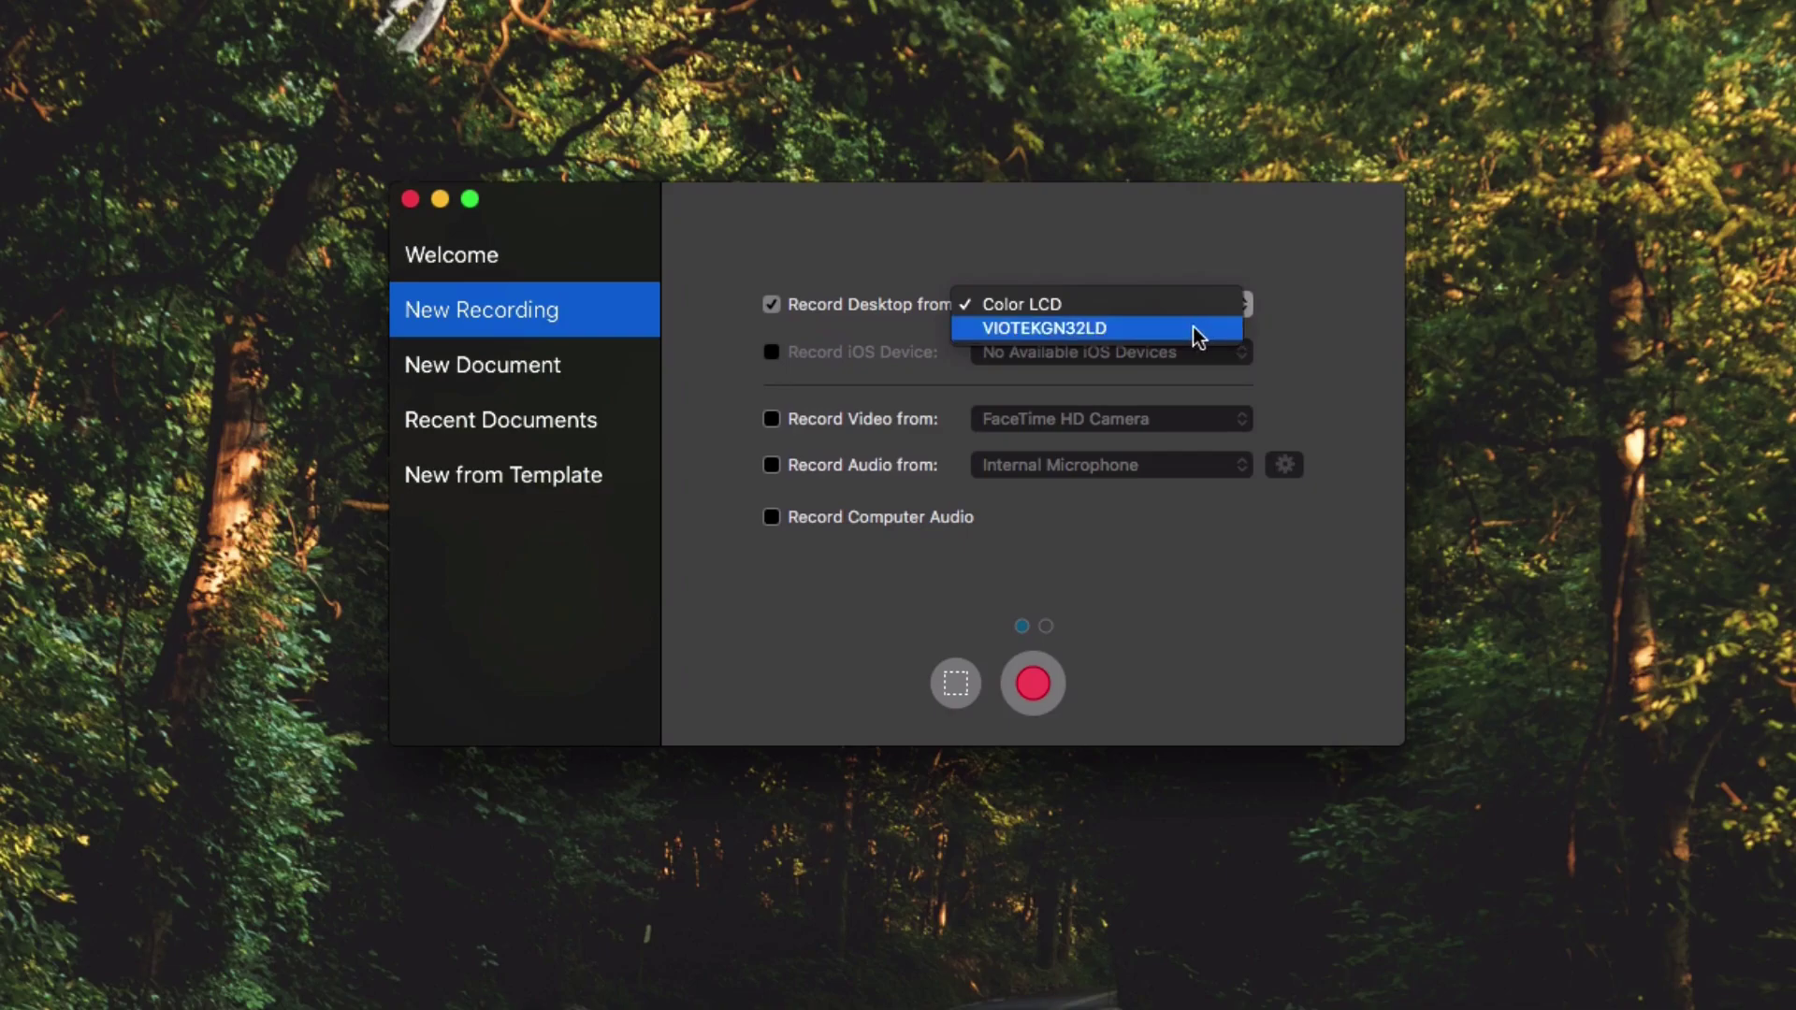
pyautogui.click(1275, 330)
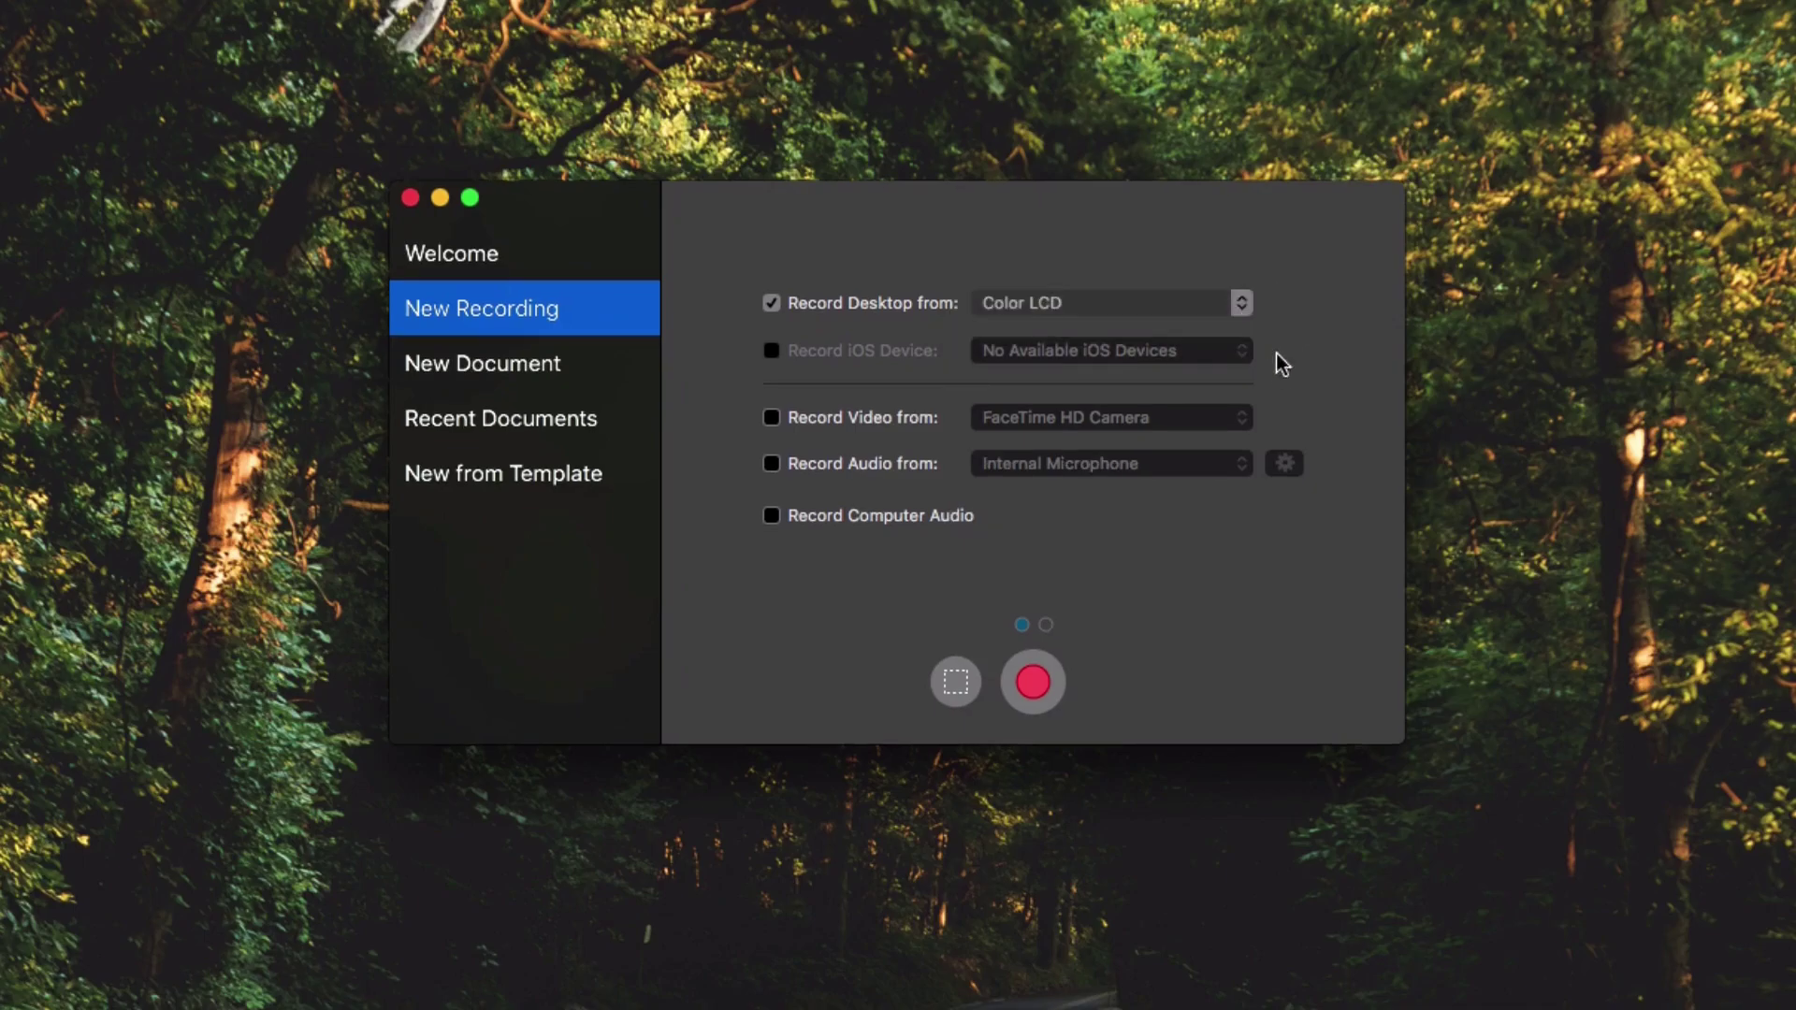
pyautogui.click(580, 365)
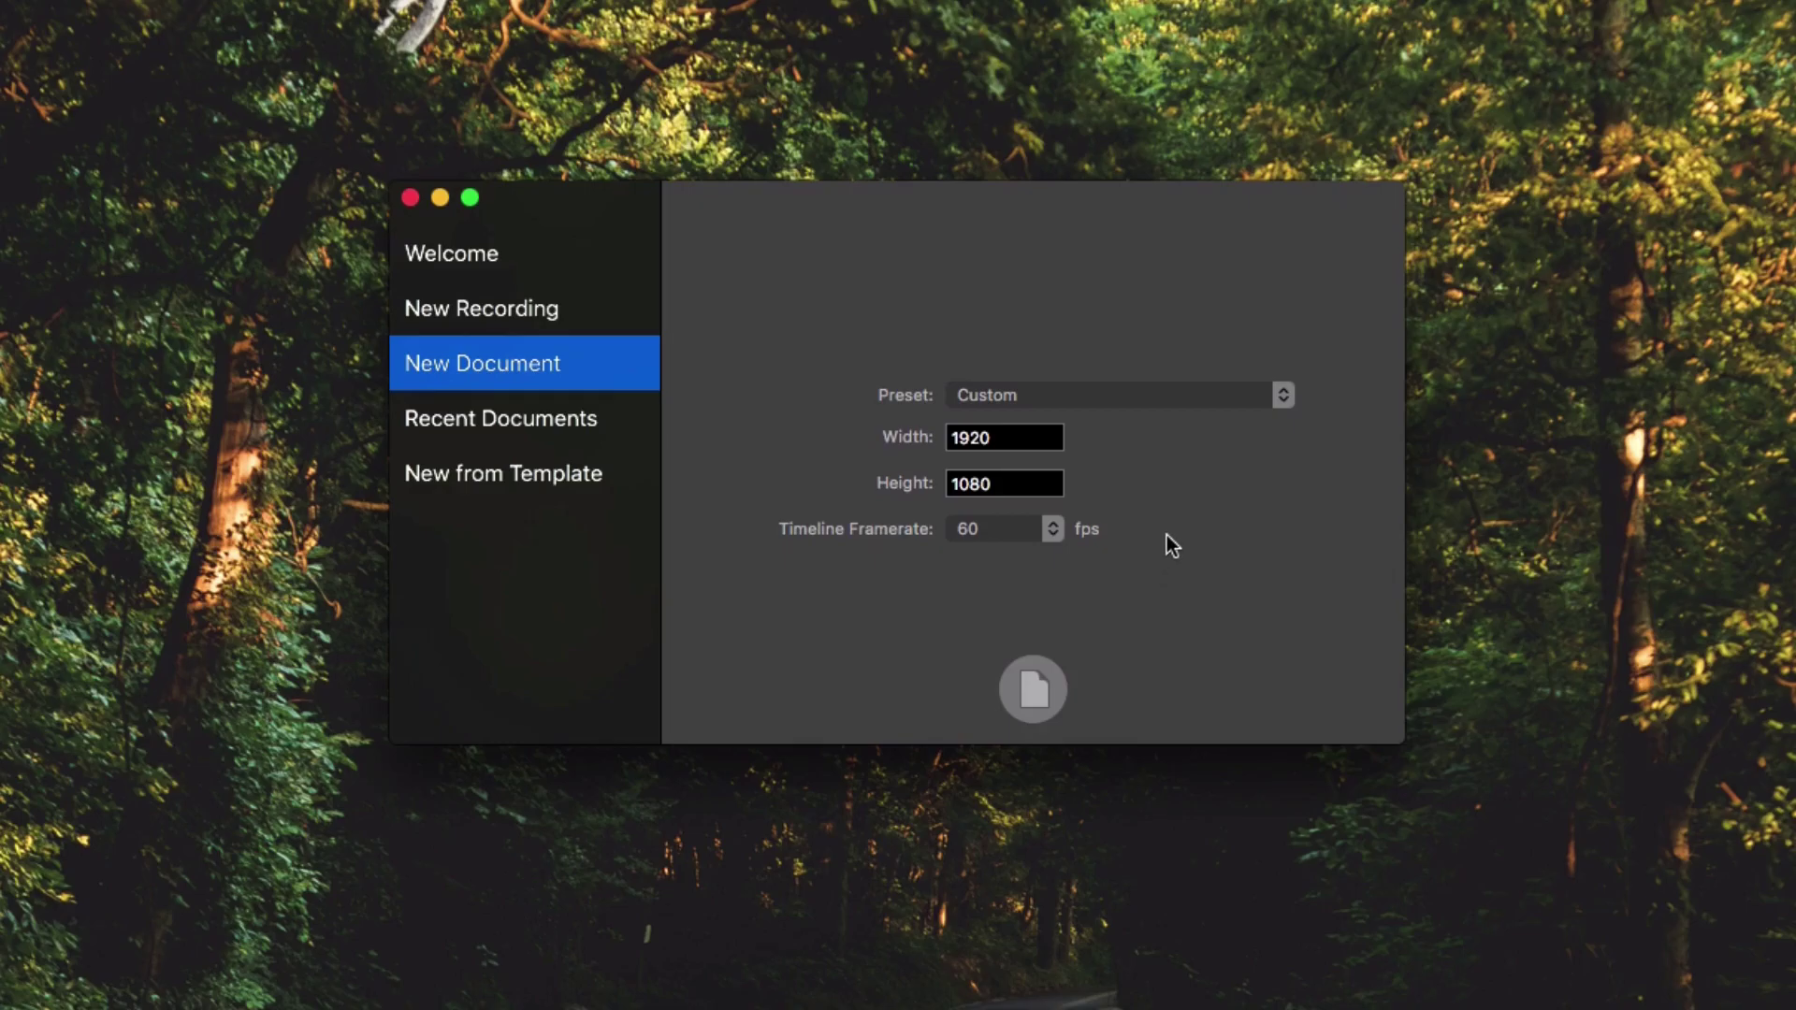
# Review the document size presets, keeping the Custom preset
pyautogui.click(1282, 395)
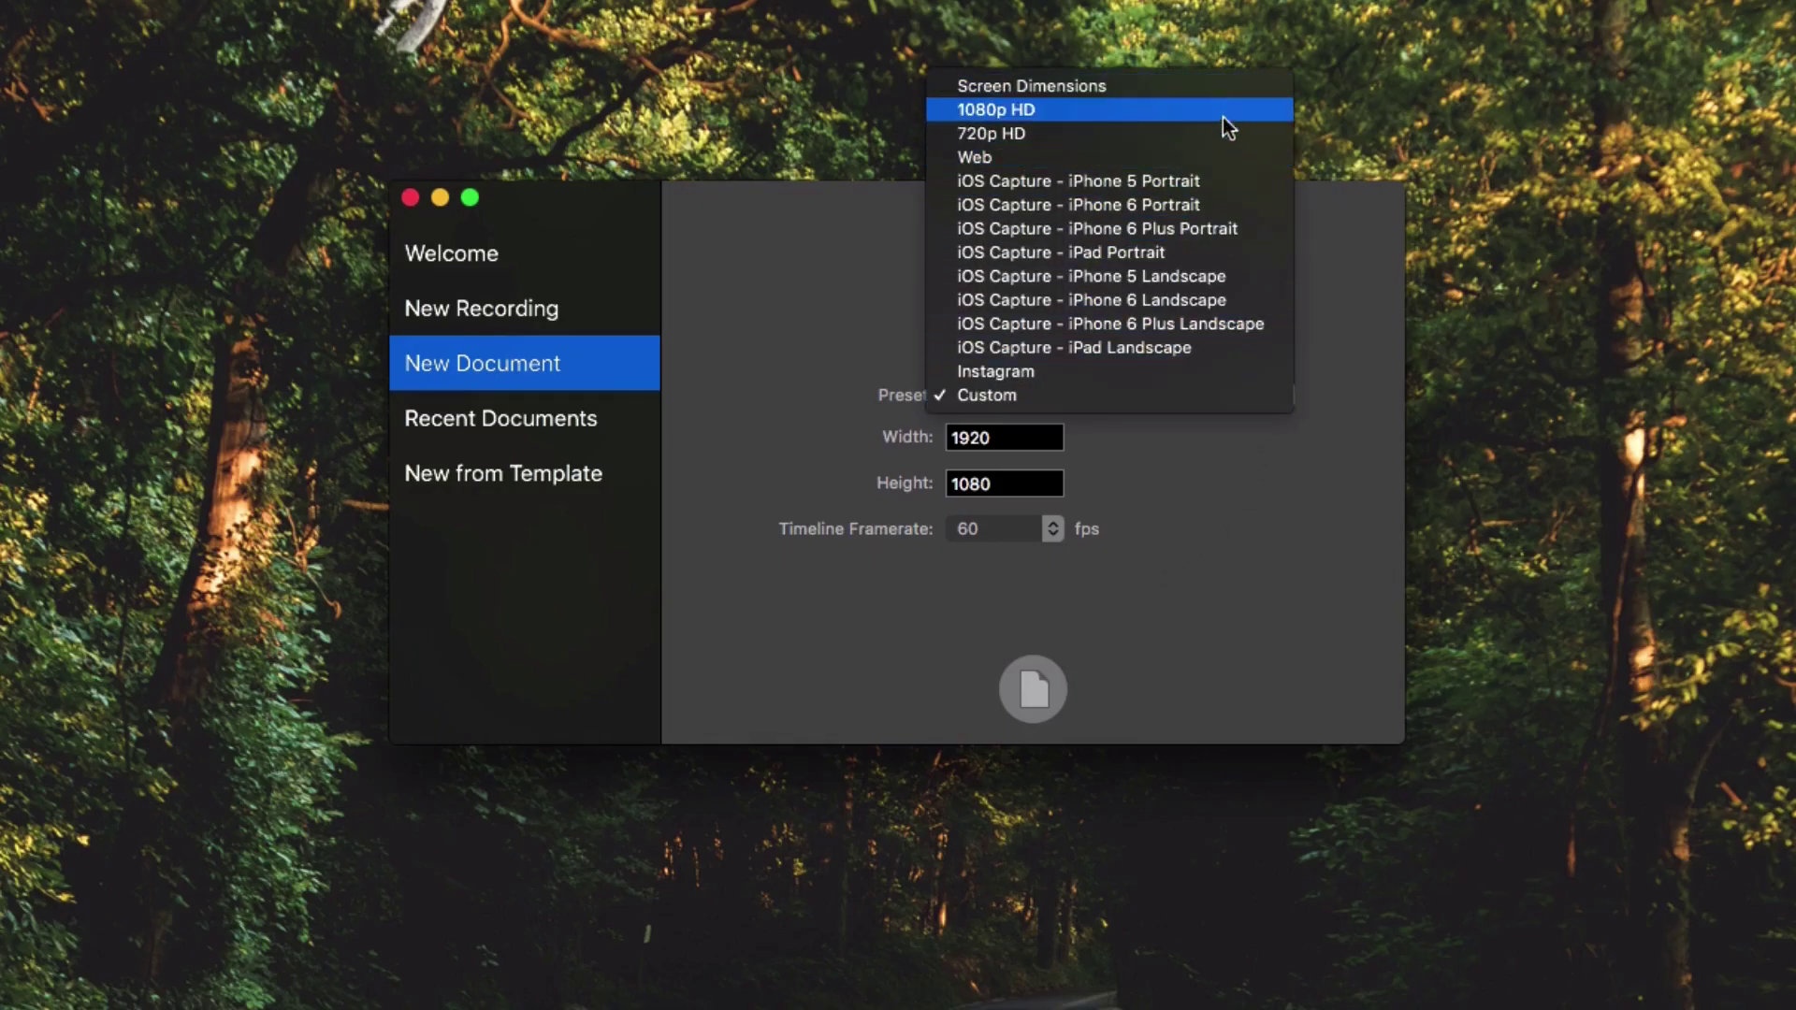
pyautogui.click(1194, 485)
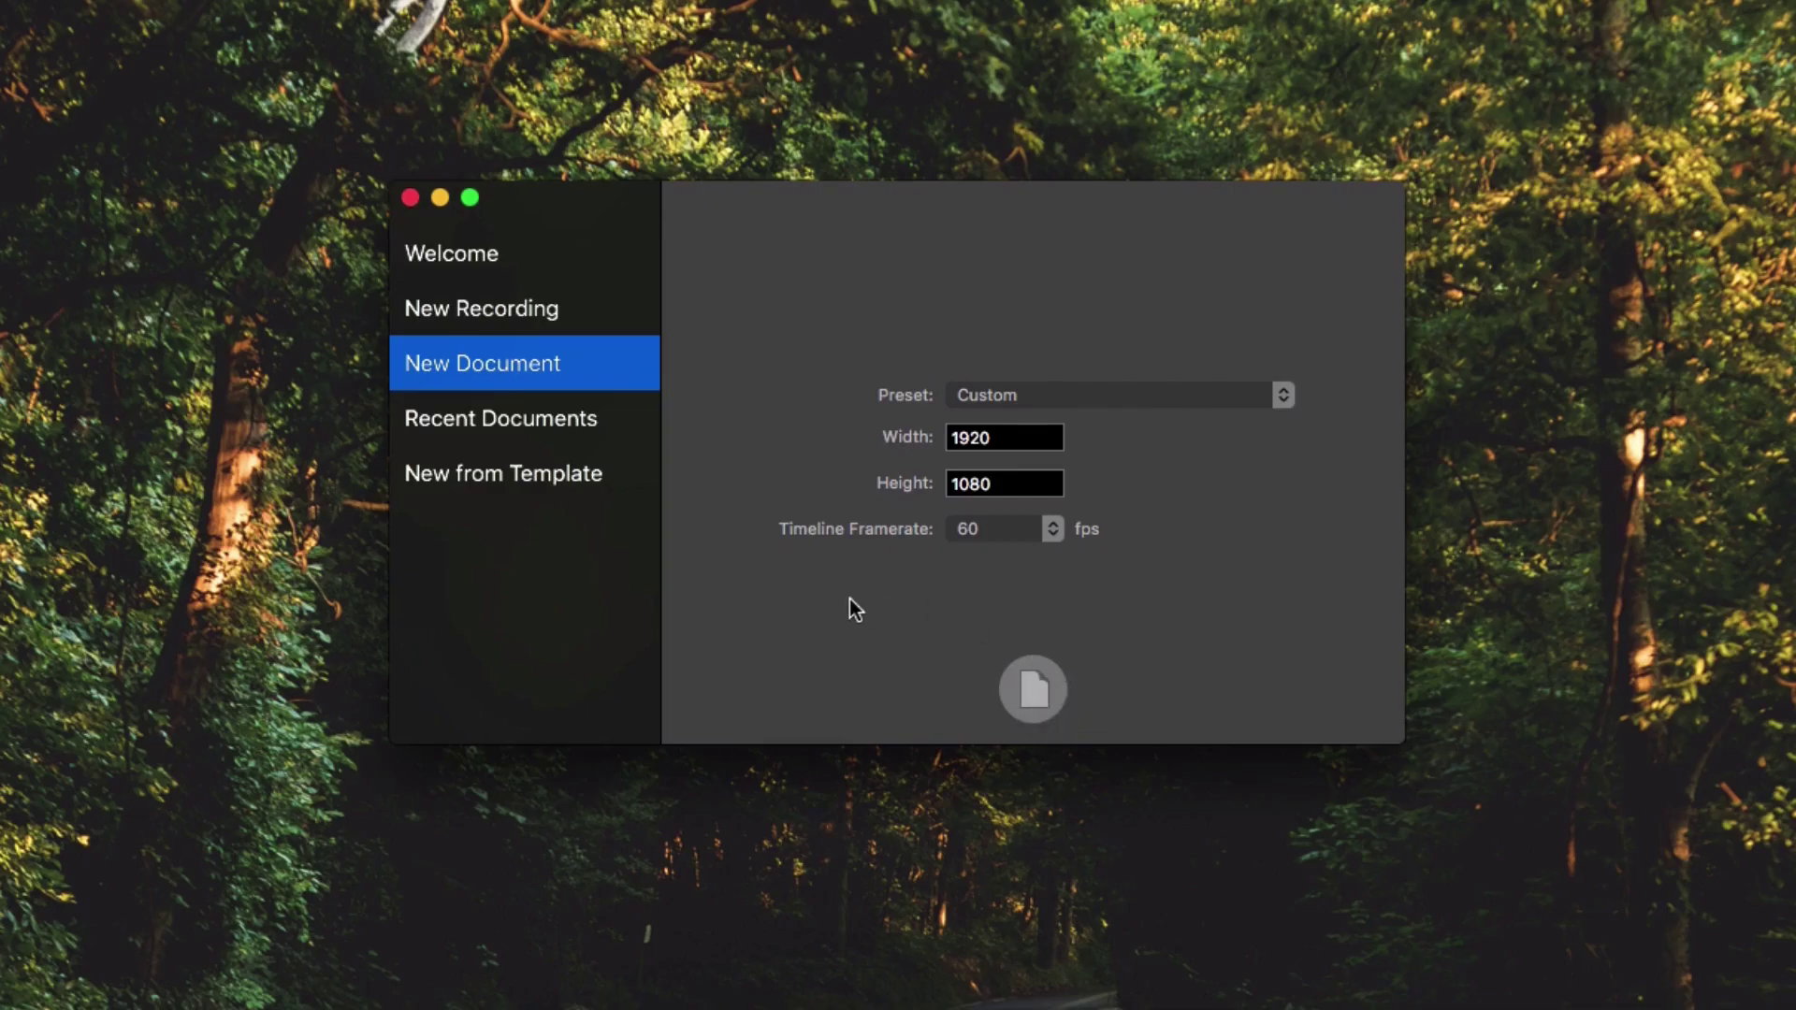
# Check the empty Recent Documents list, then browse the saved project templates
pyautogui.click(589, 423)
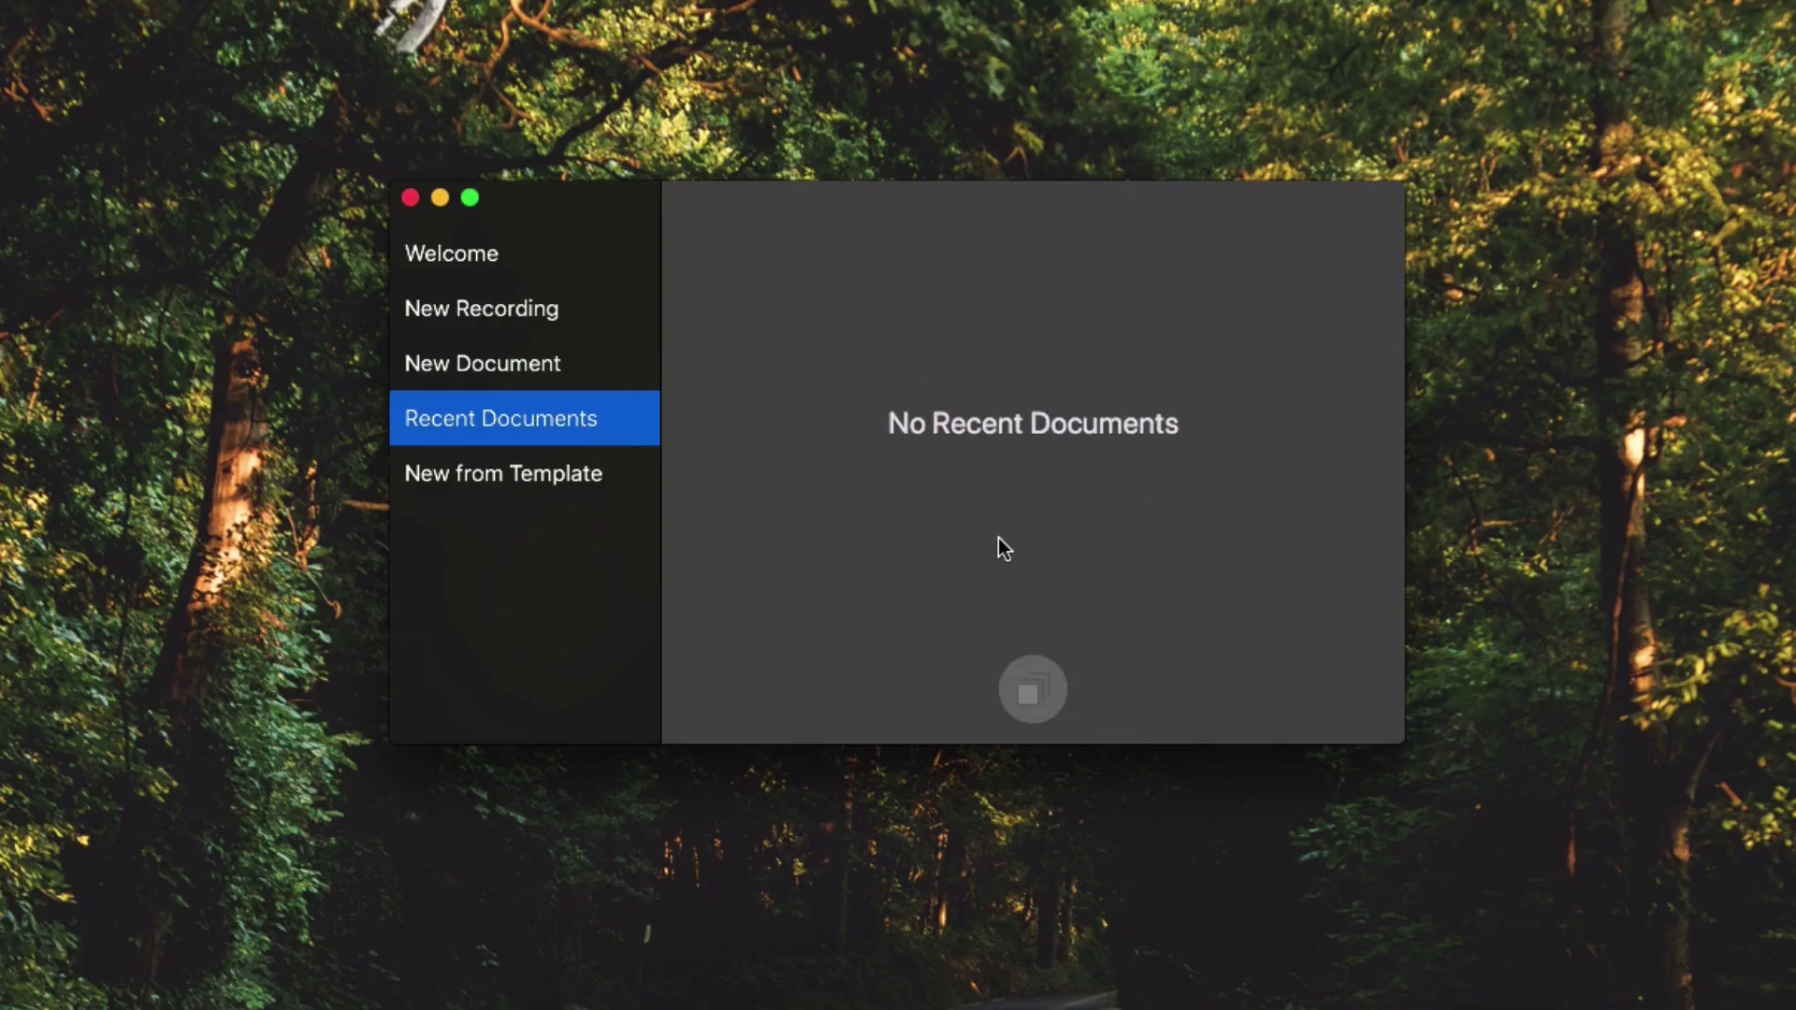
pyautogui.click(565, 492)
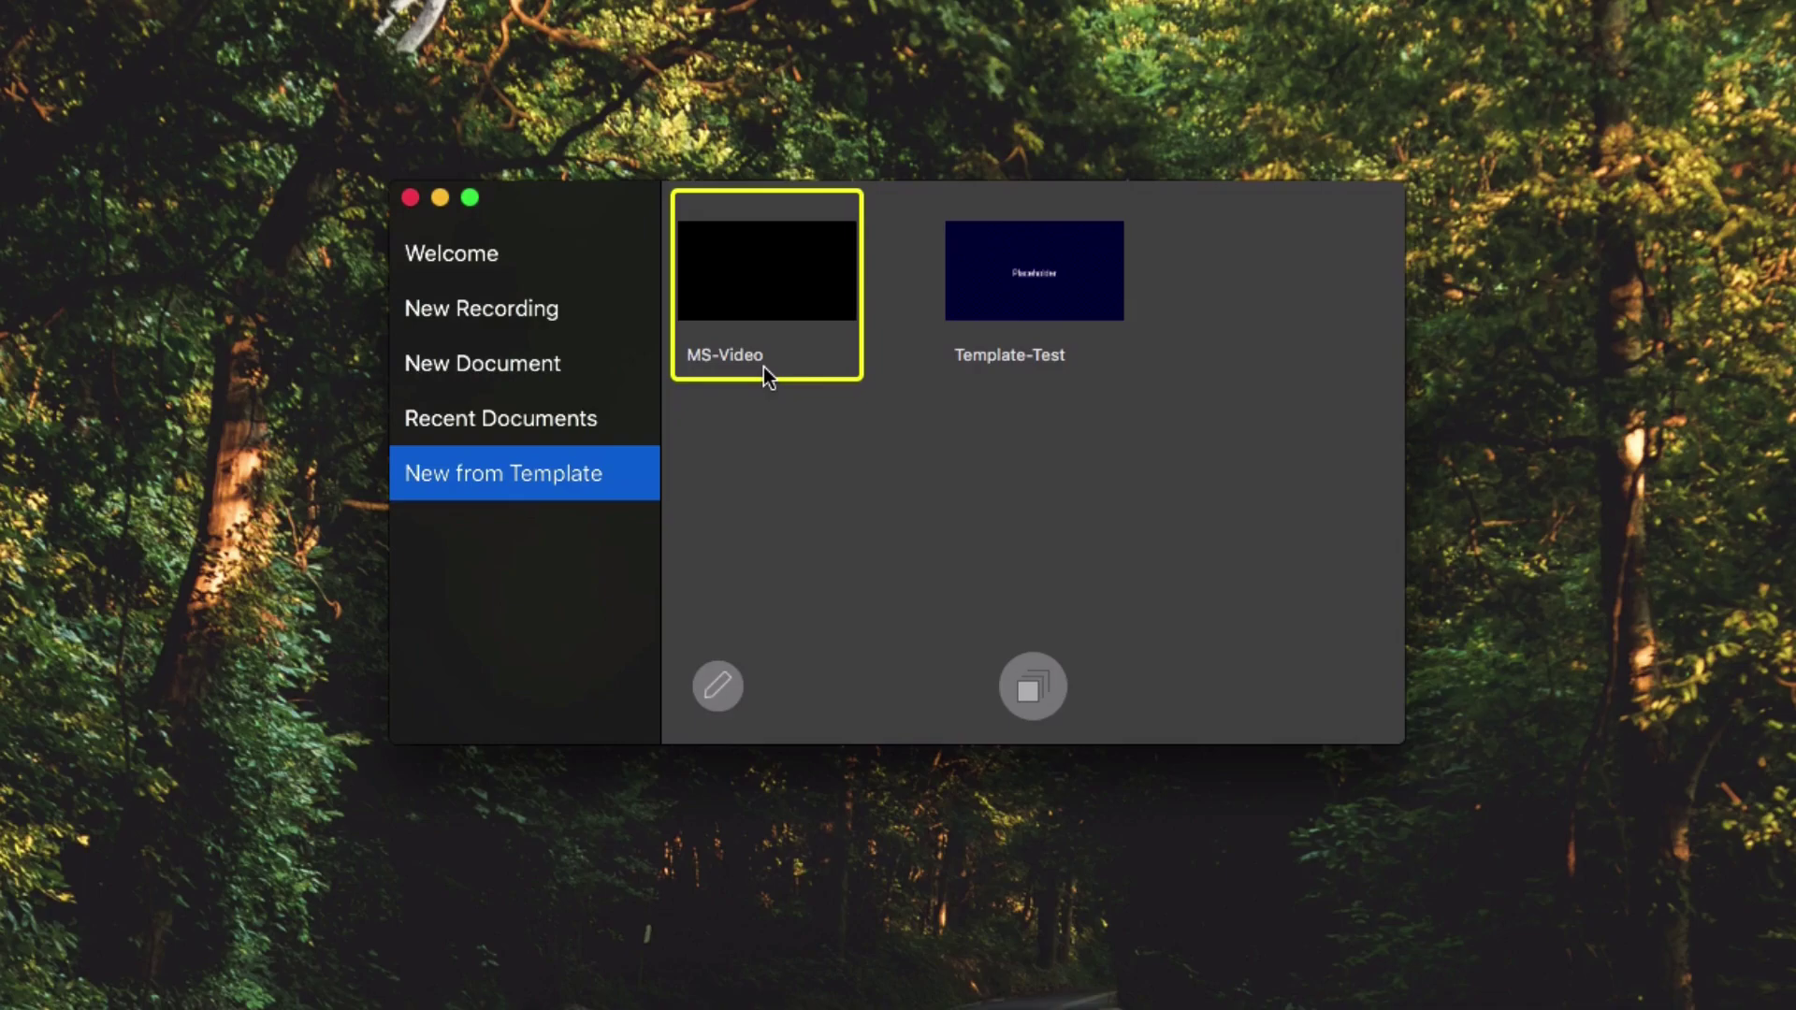
# Start an MS-Video template project and record a short clip of the VIOTEKGN32LD display
pyautogui.click(771, 301)
pyautogui.doubleClick(771, 313)
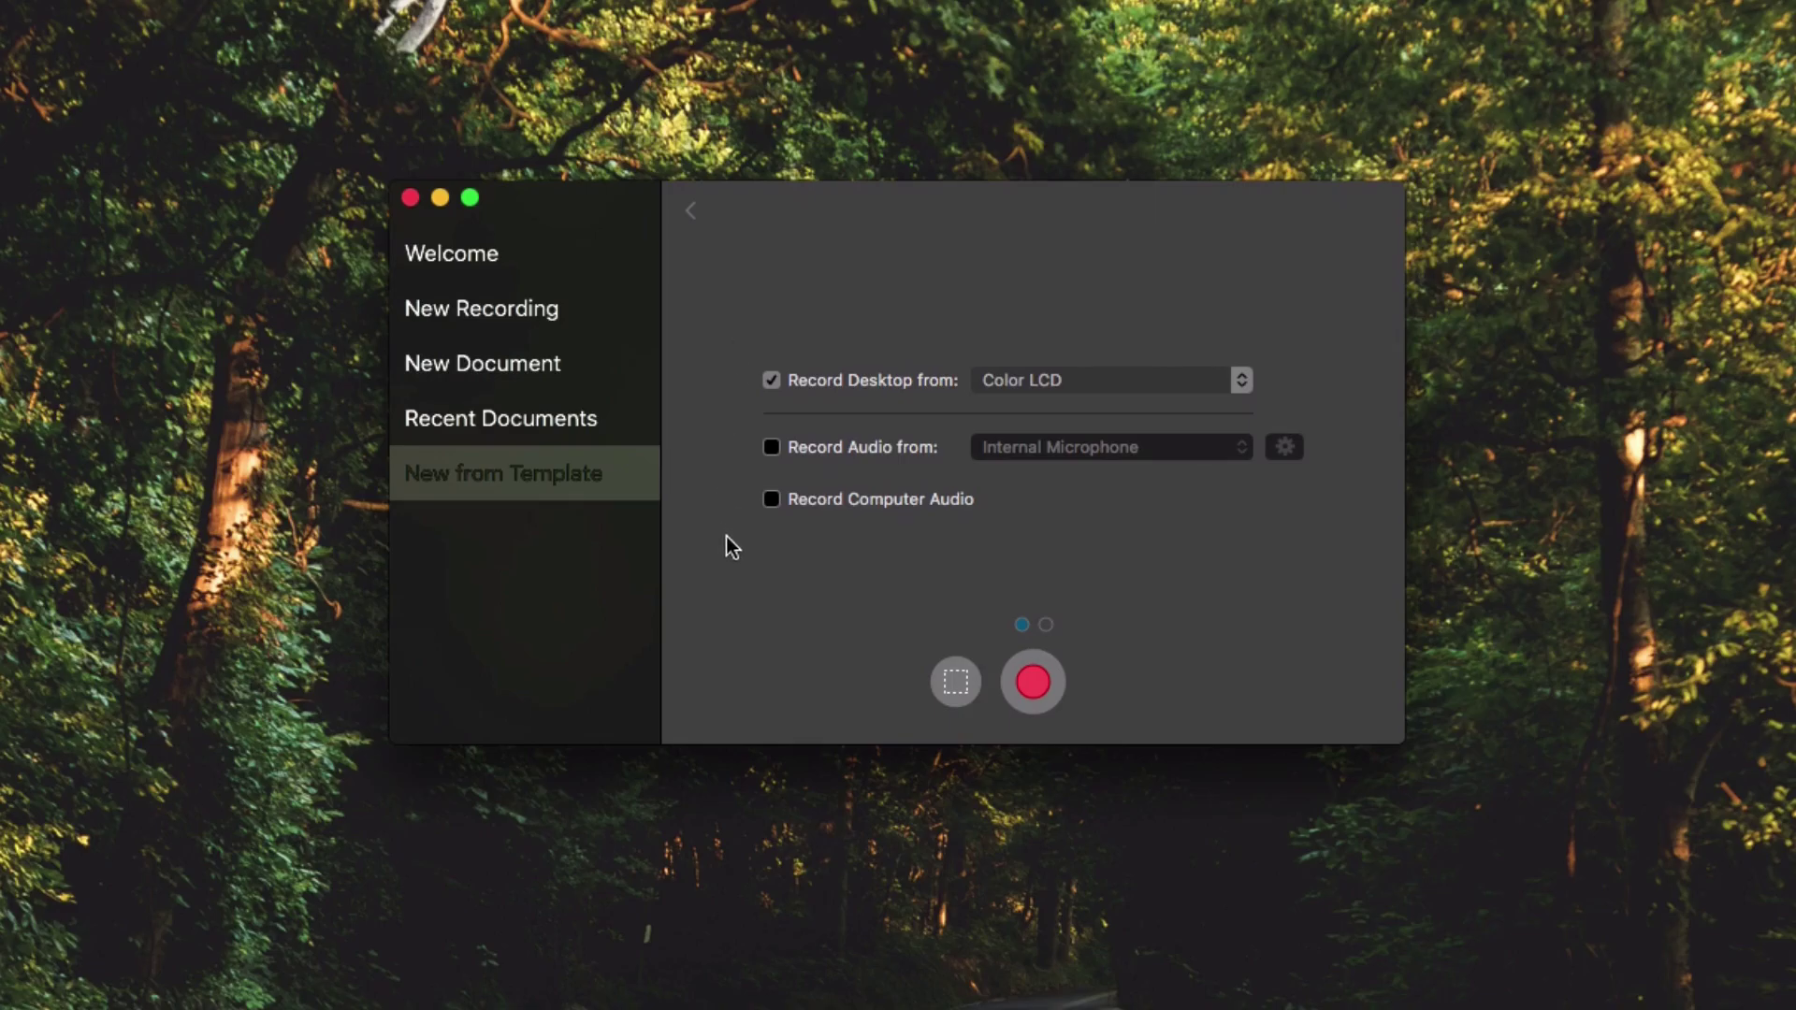
pyautogui.click(1241, 380)
pyautogui.click(1211, 402)
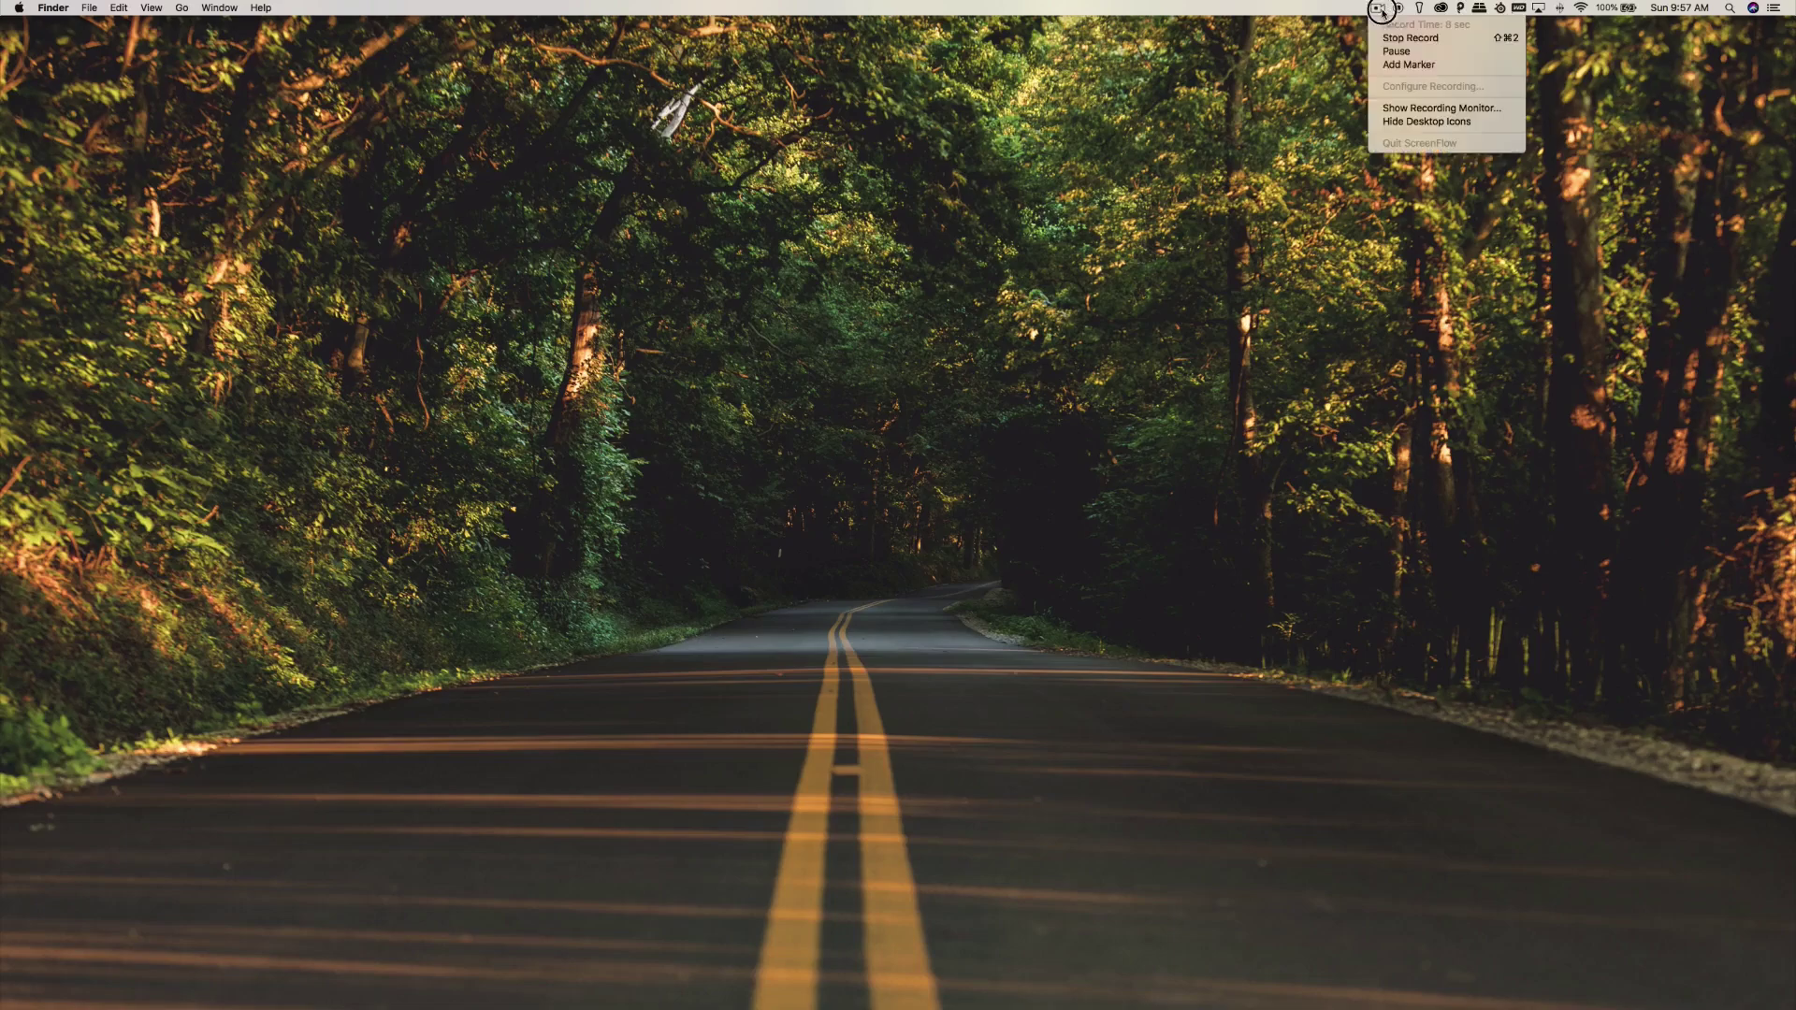
pyautogui.click(1387, 40)
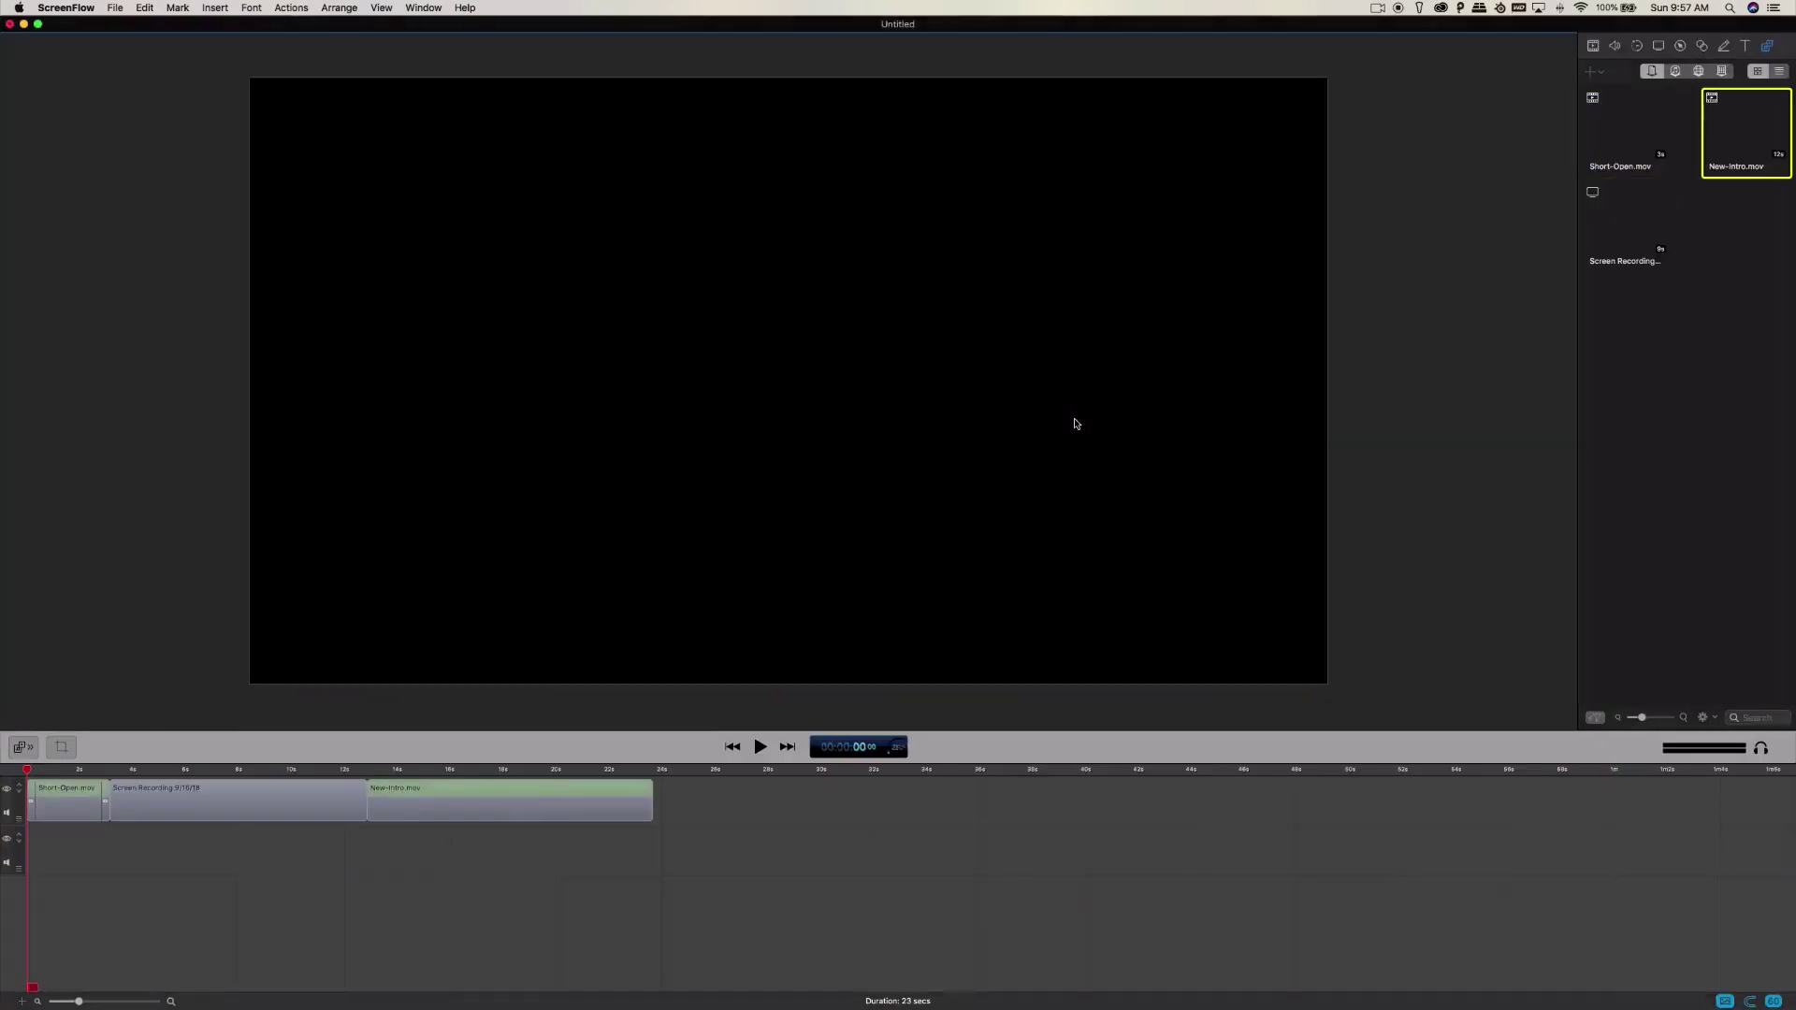
pyautogui.click(243, 814)
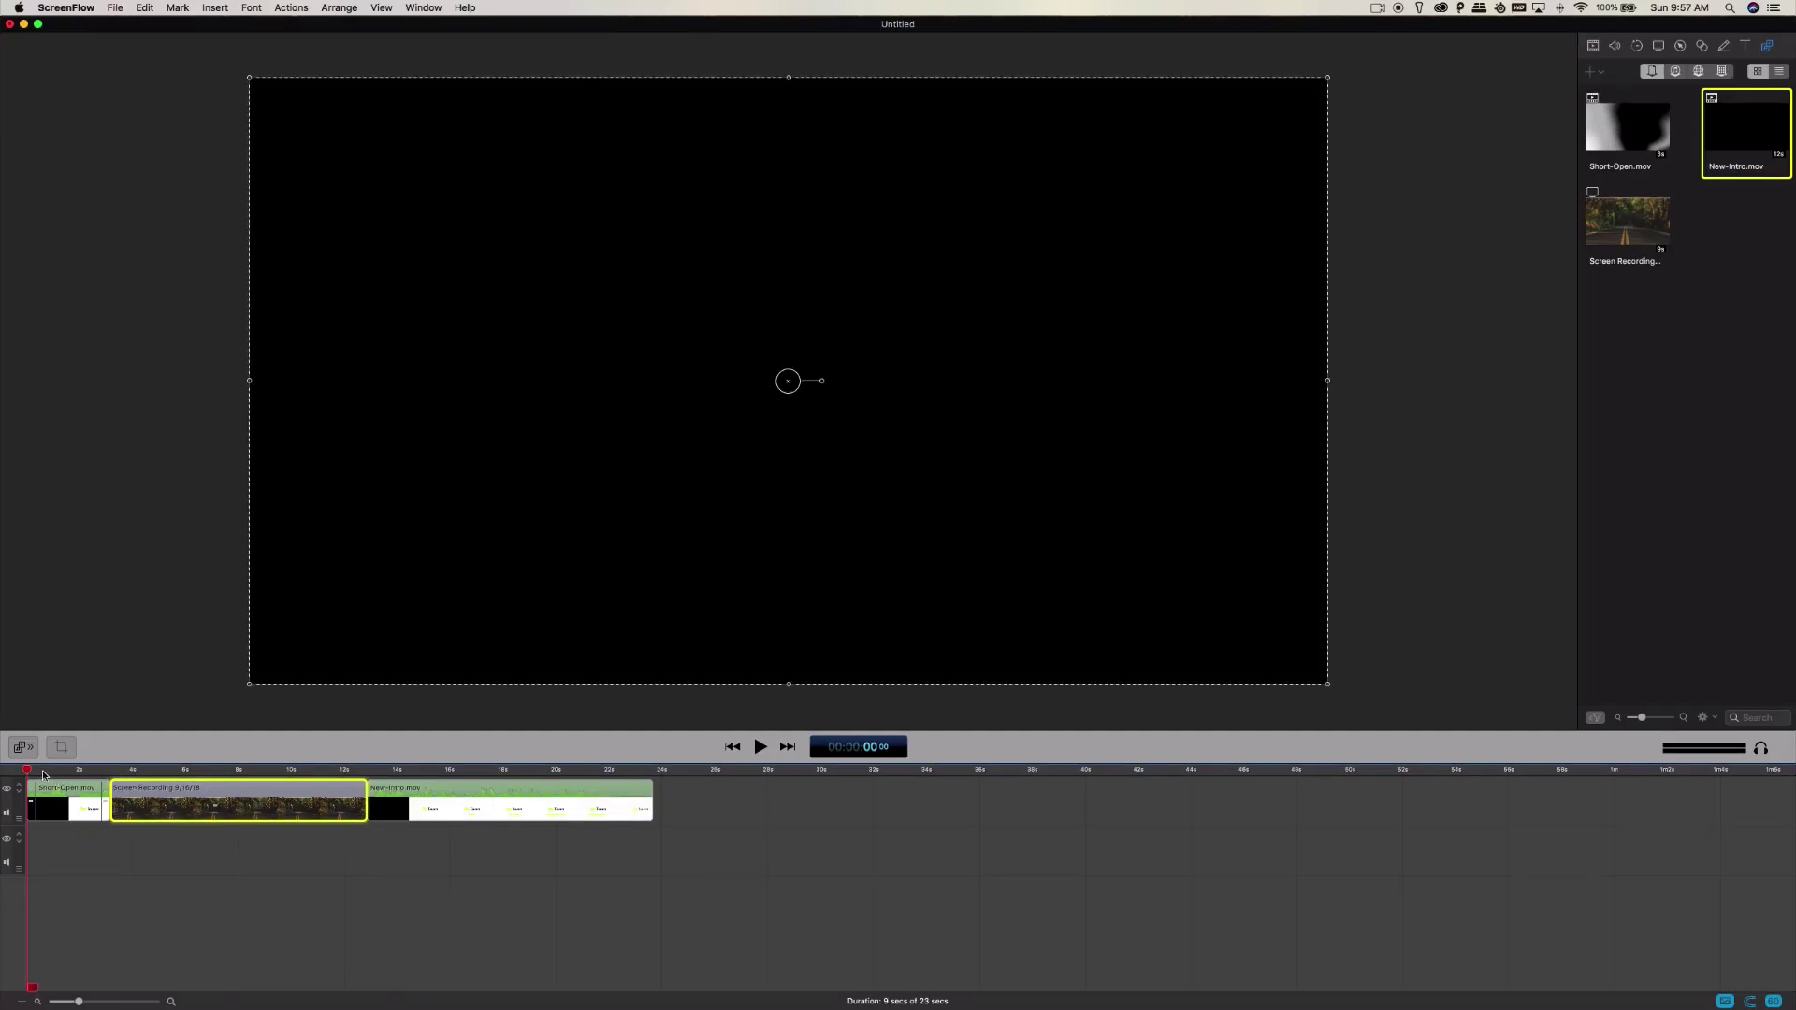
pyautogui.moveTo(43, 775); pyautogui.dragTo(431, 773)
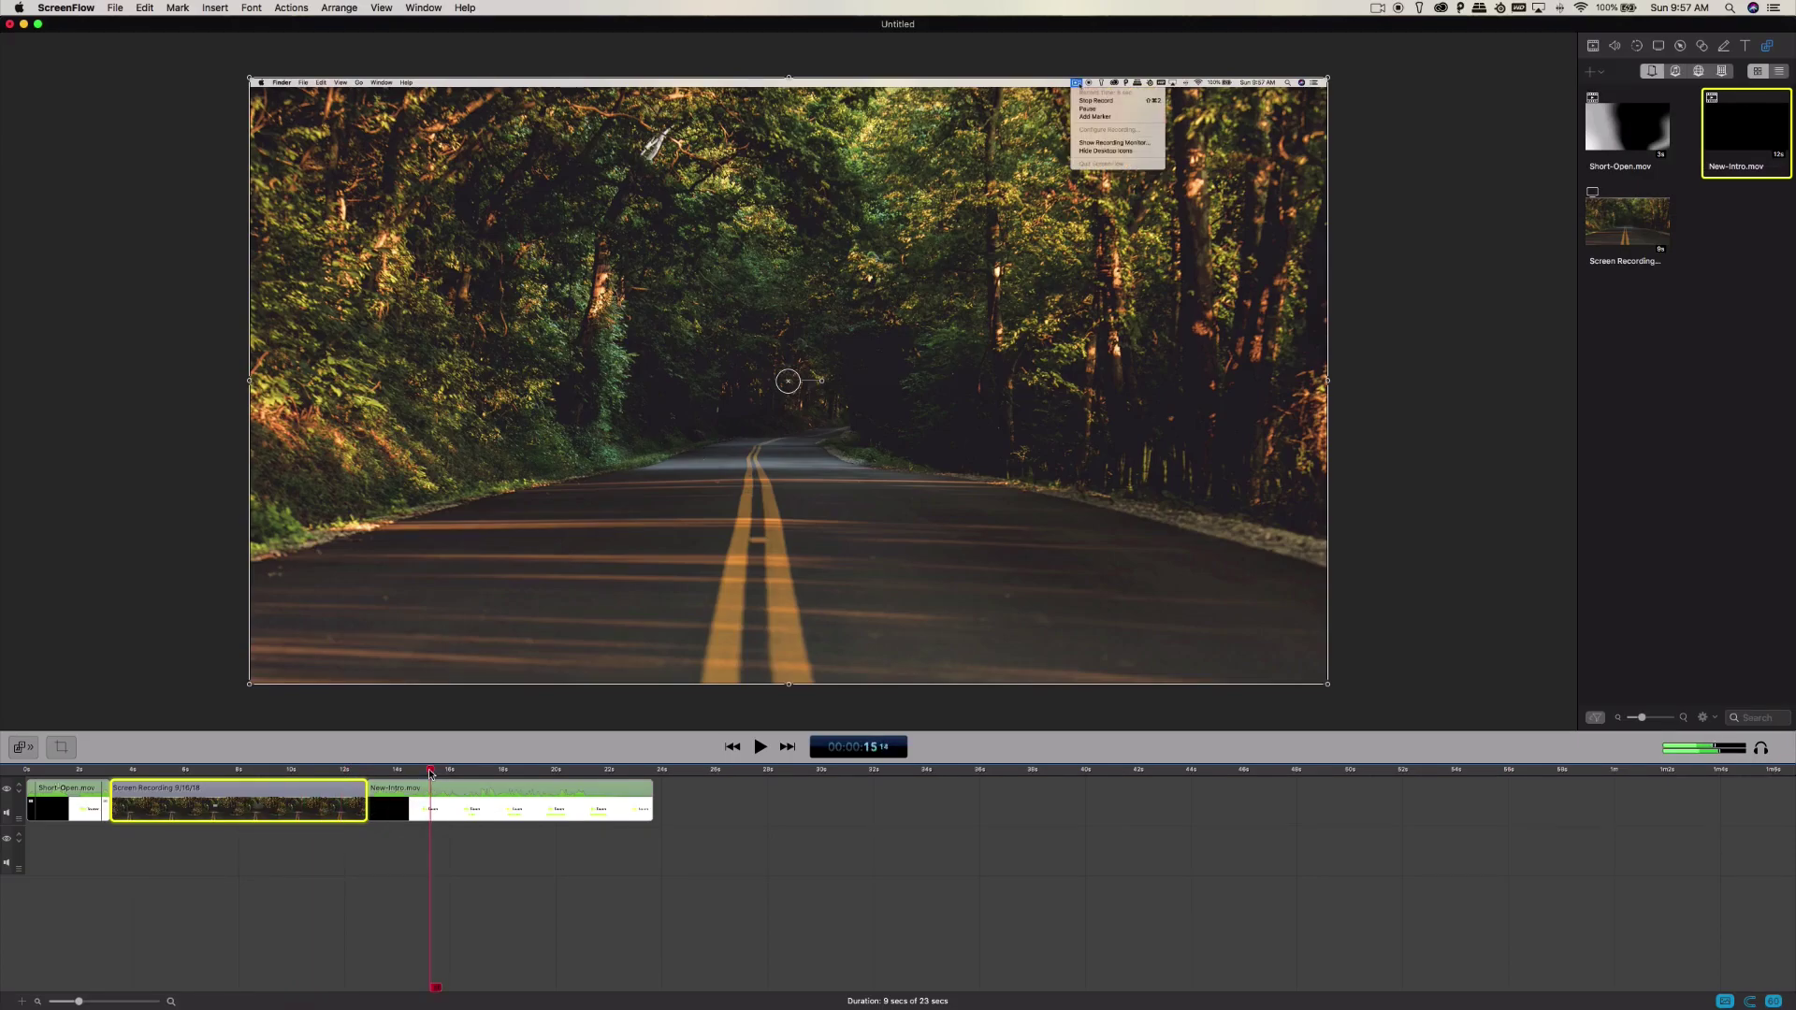
pyautogui.click(474, 803)
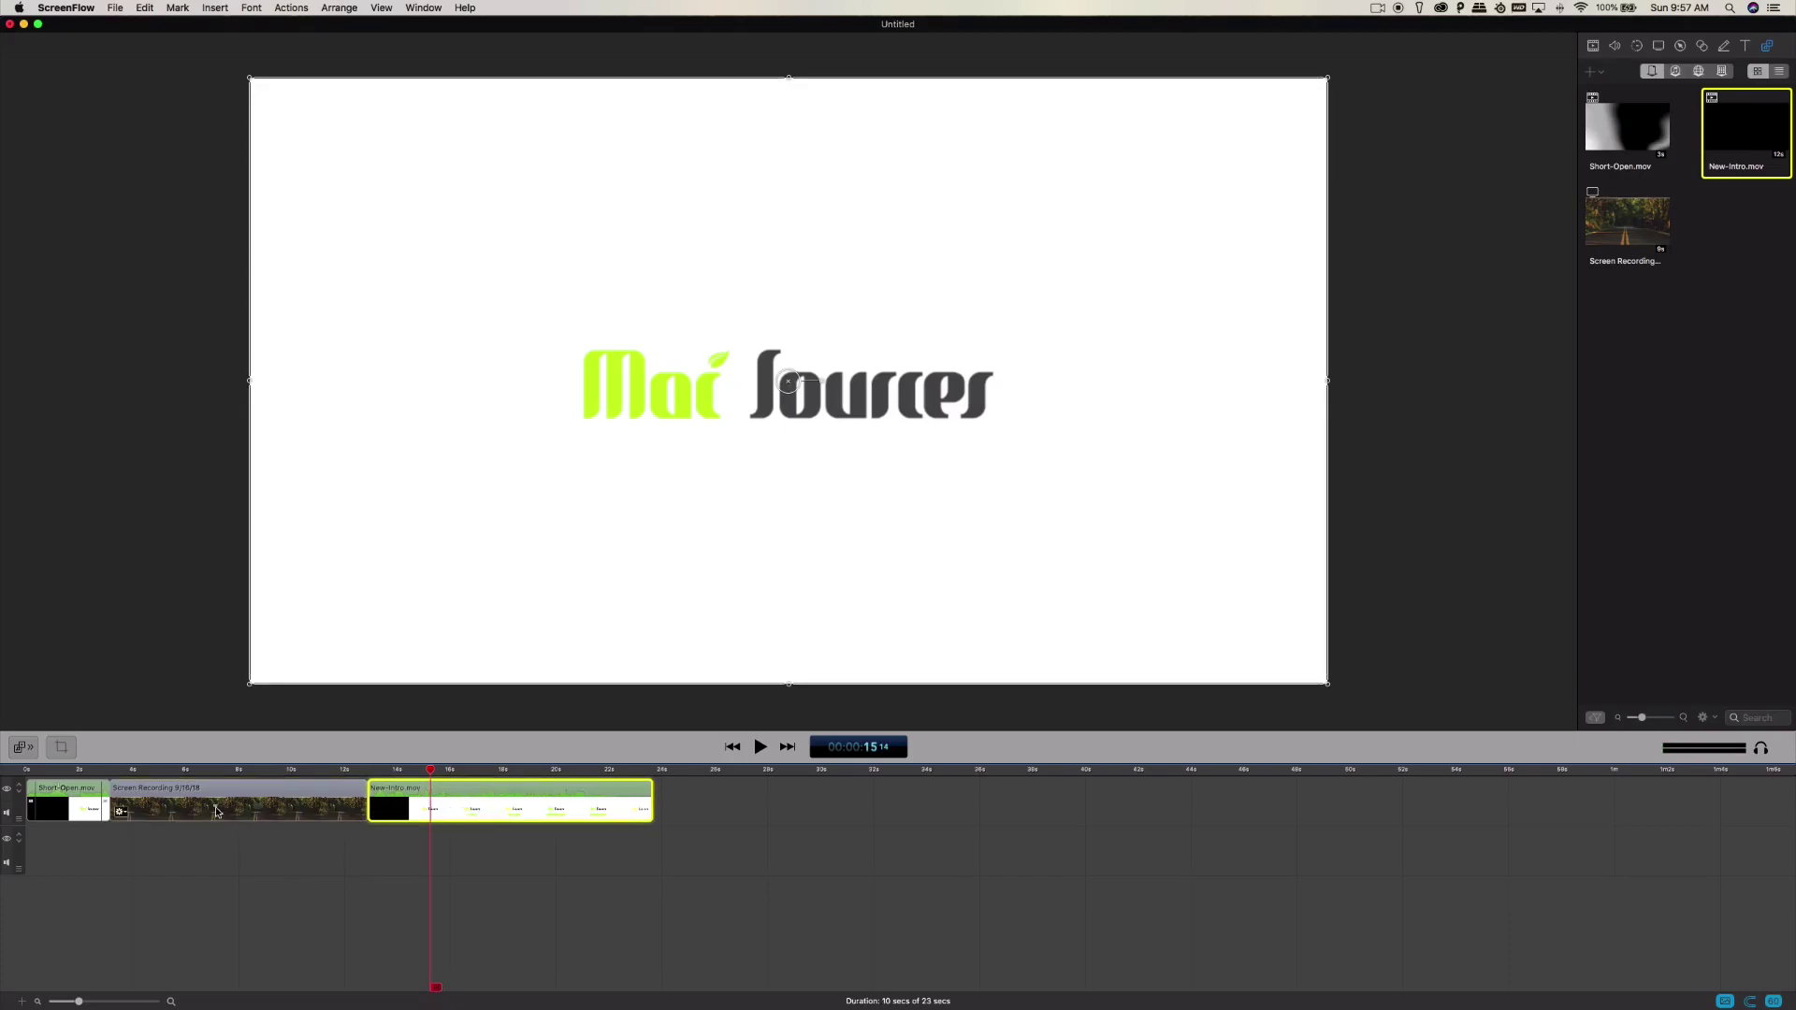
pyautogui.click(48, 811)
pyautogui.click(72, 773)
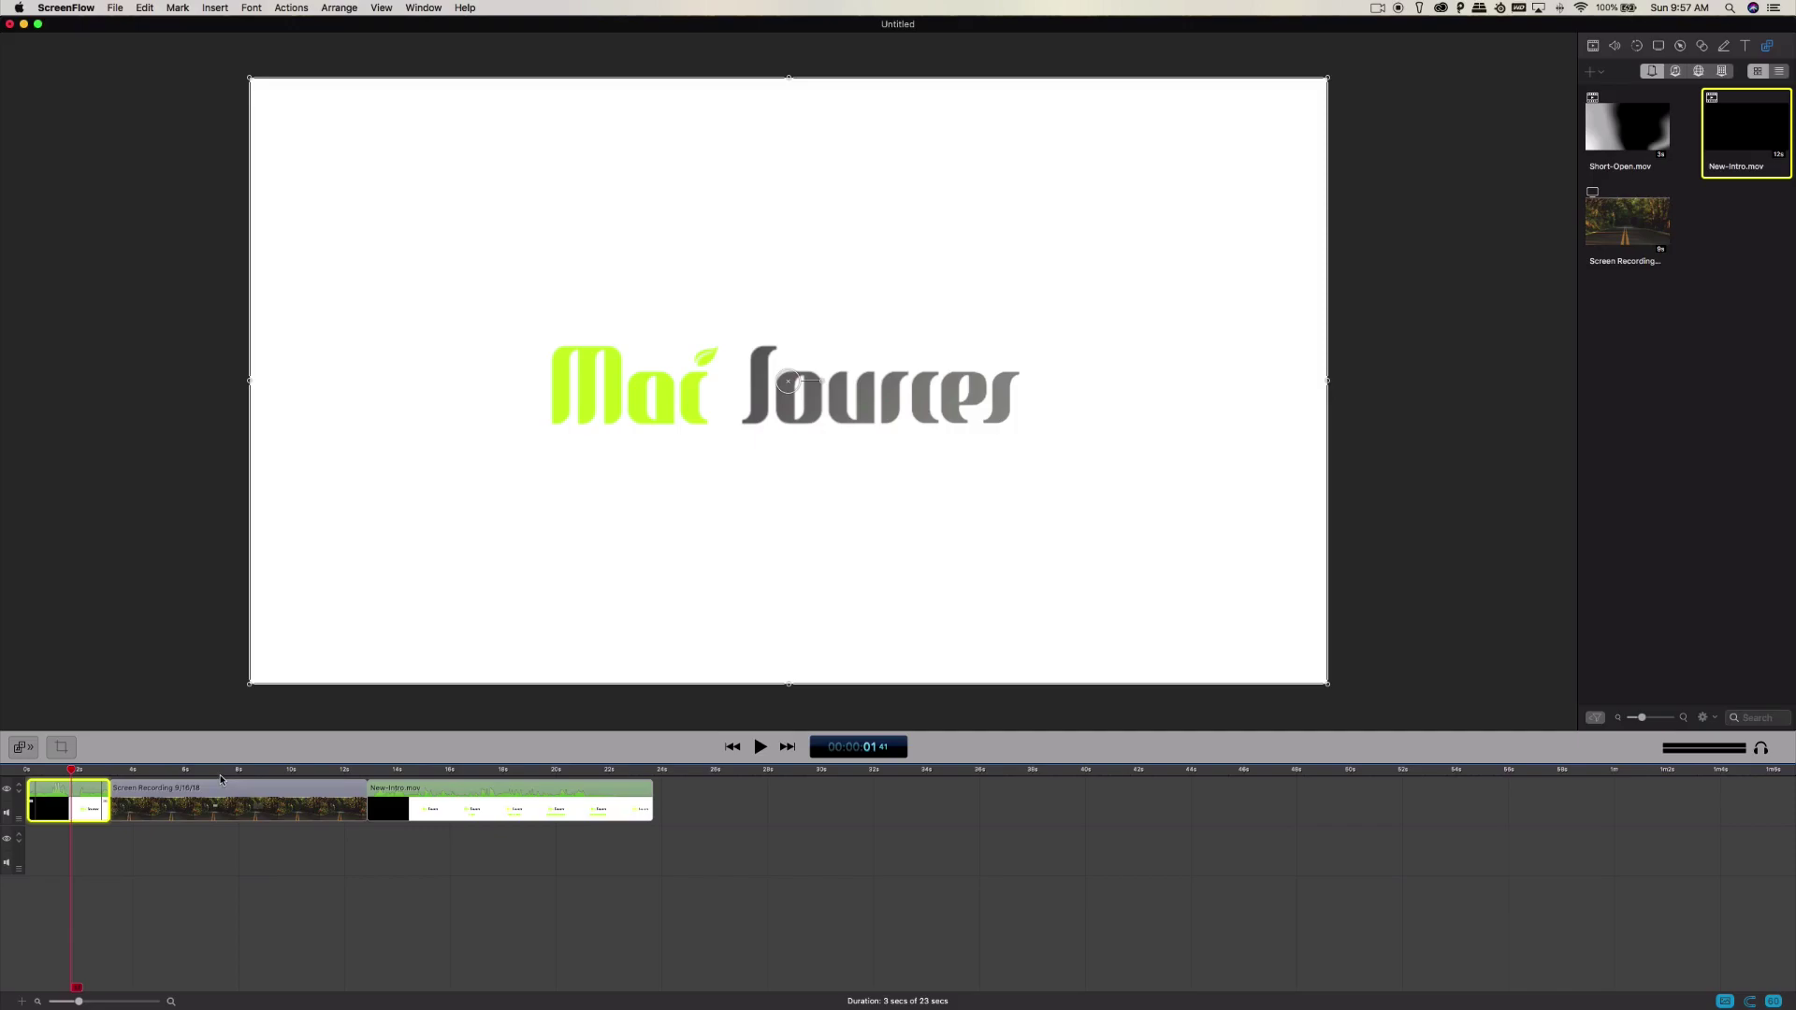
pyautogui.click(191, 792)
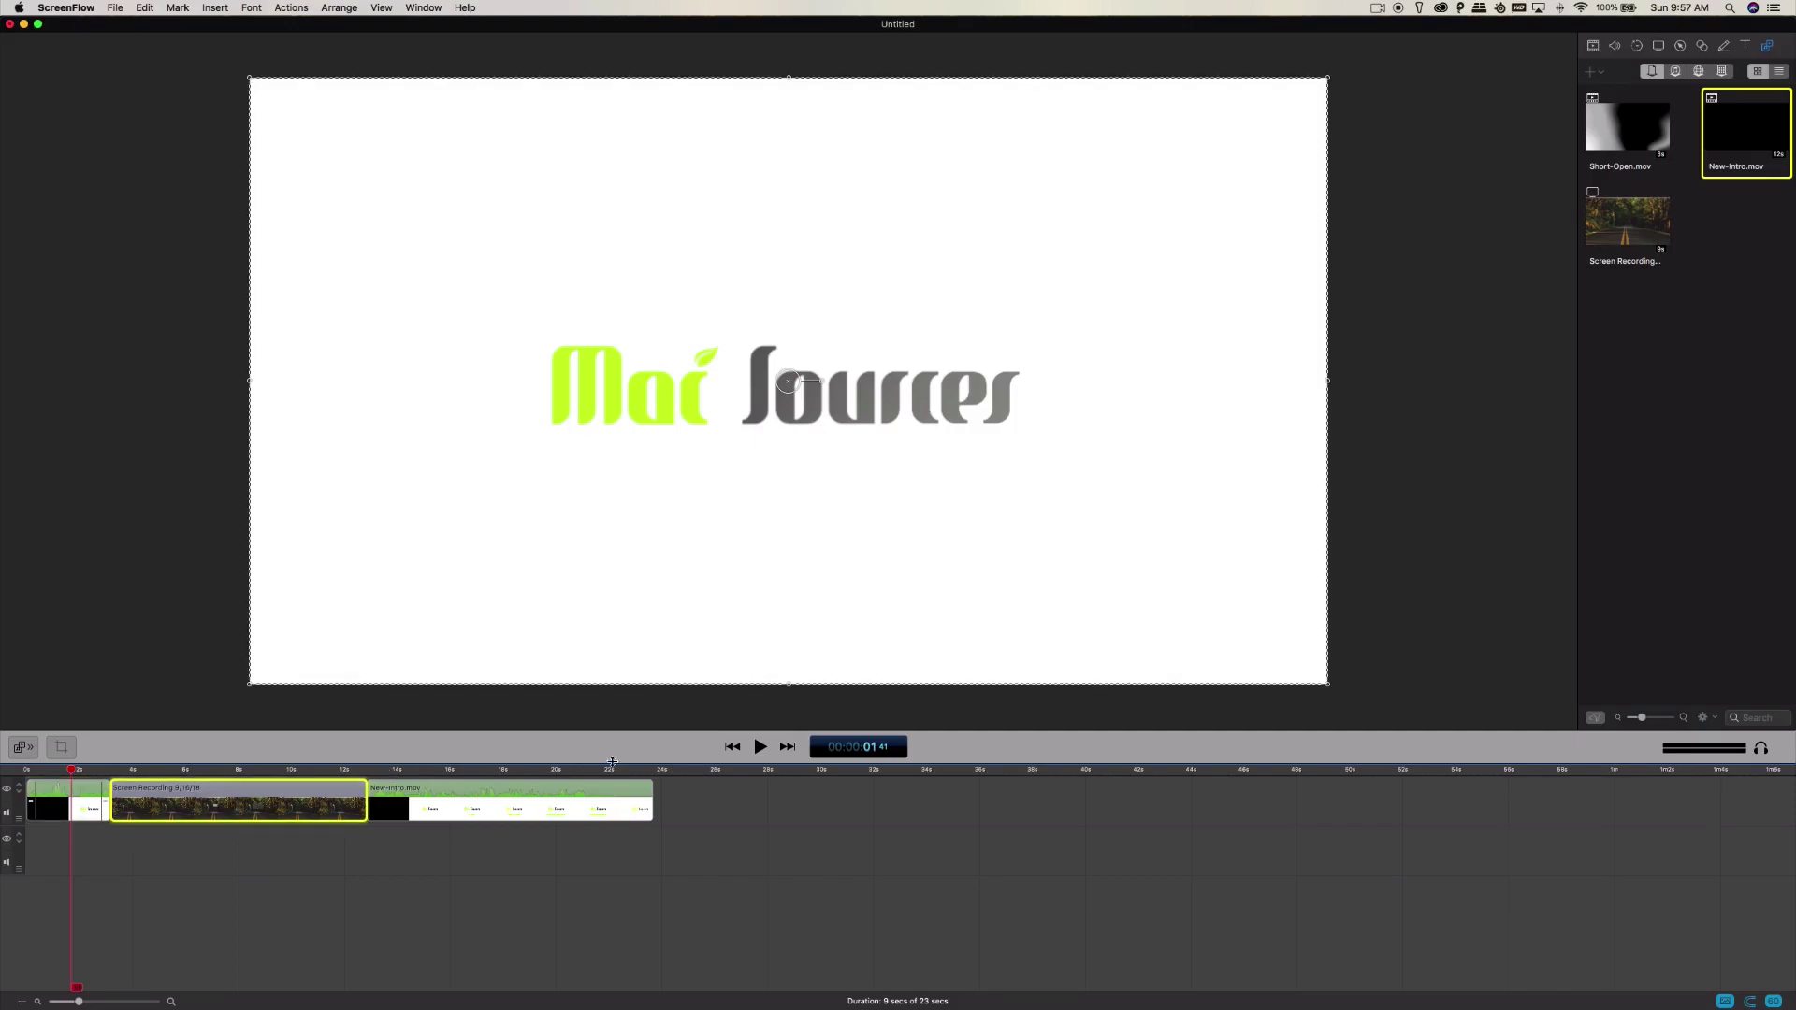
pyautogui.click(658, 773)
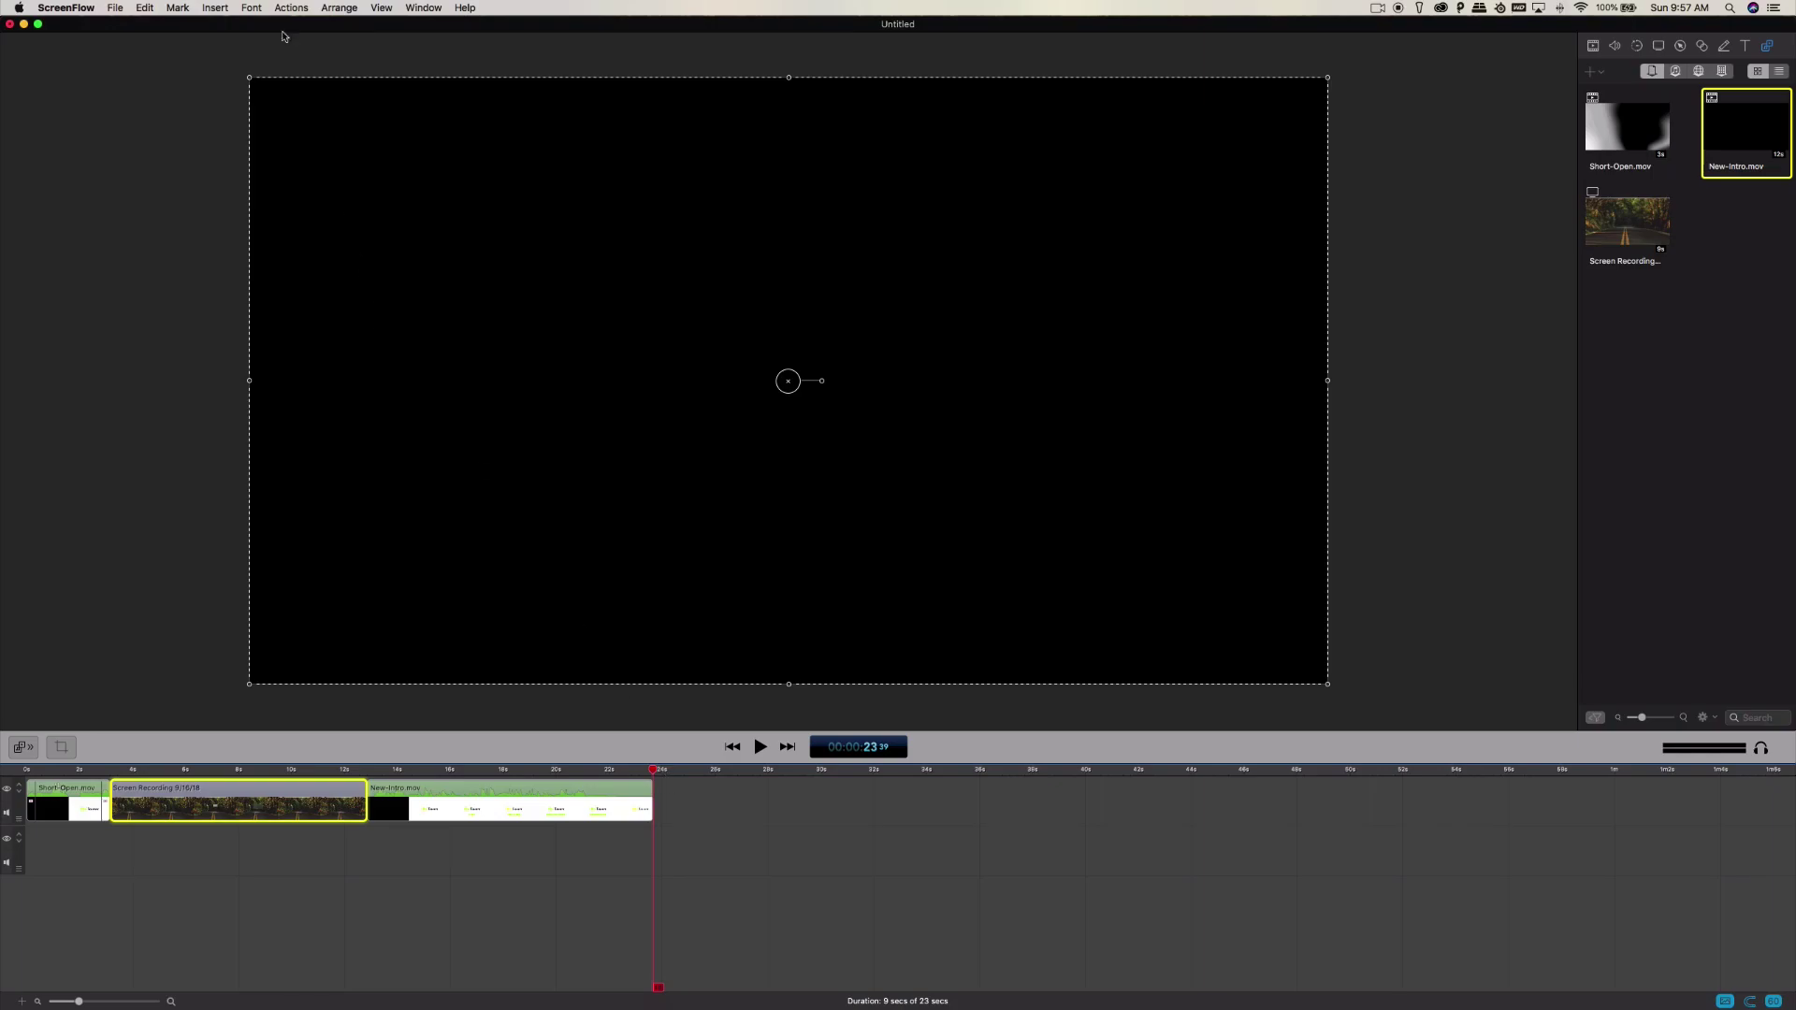
# Insert a Screen Recording template placeholder clip at the end of the timeline
pyautogui.click(224, 6)
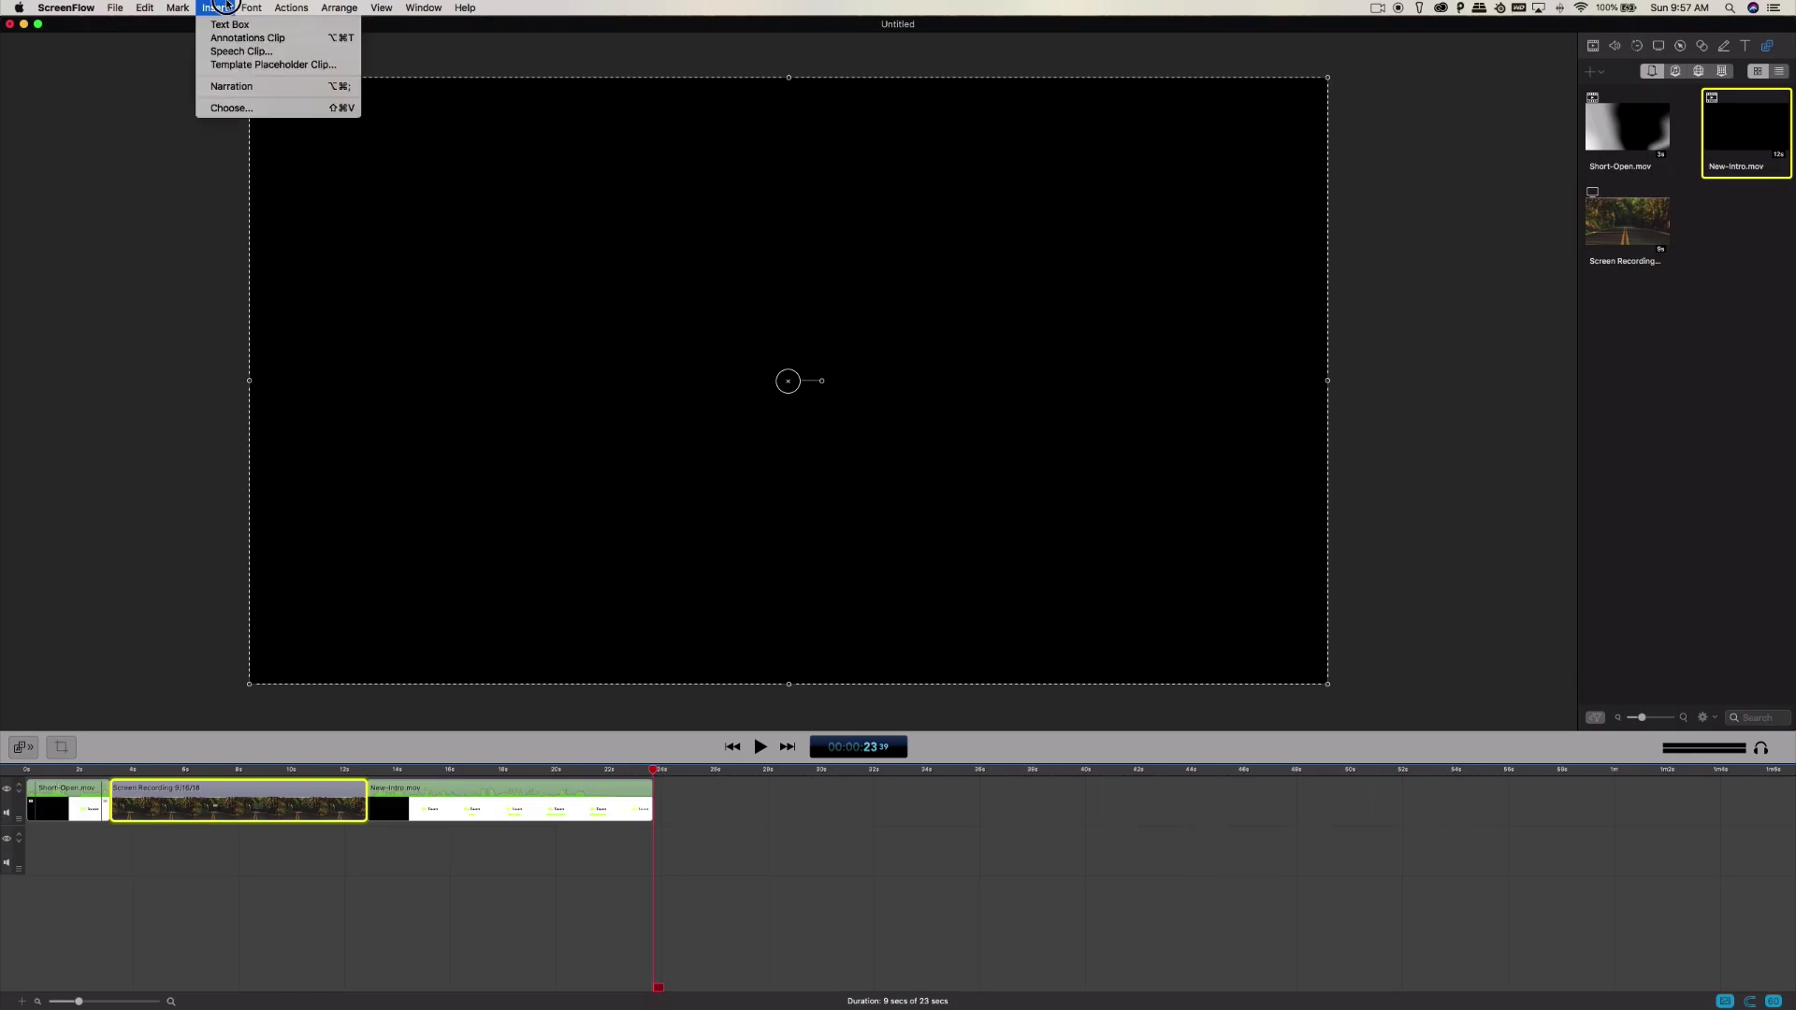
pyautogui.click(225, 67)
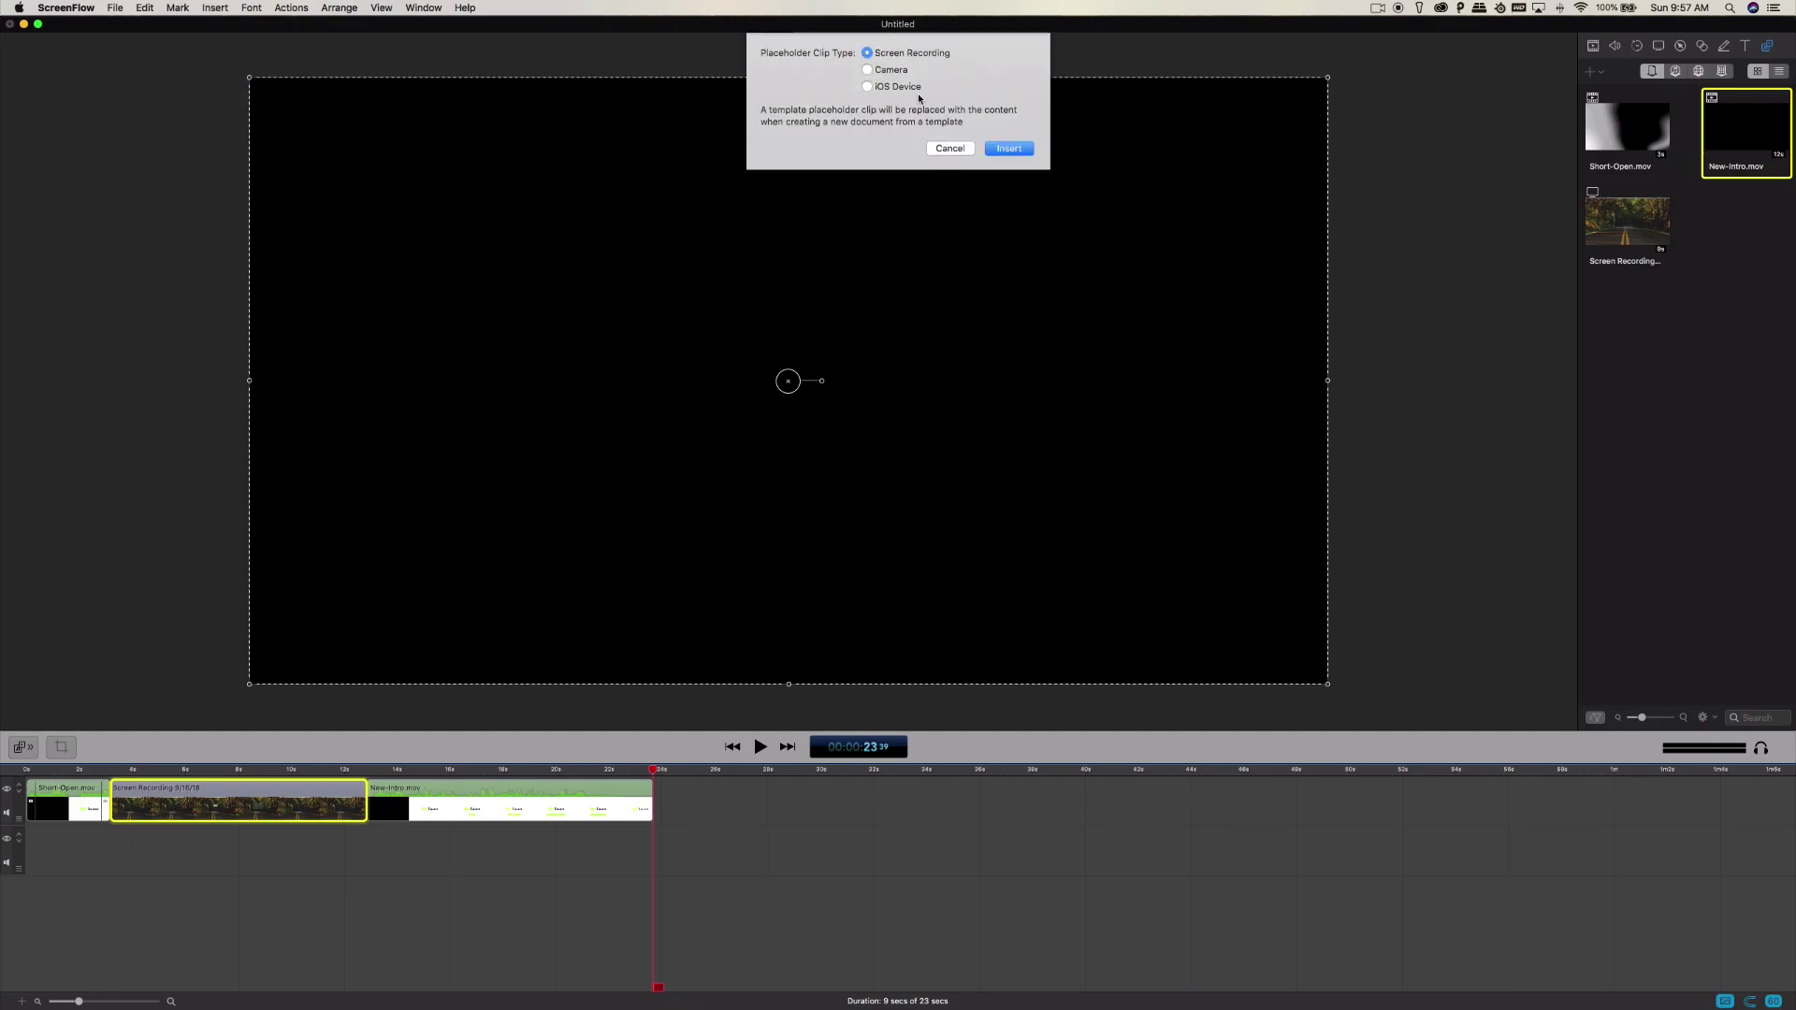
pyautogui.click(997, 149)
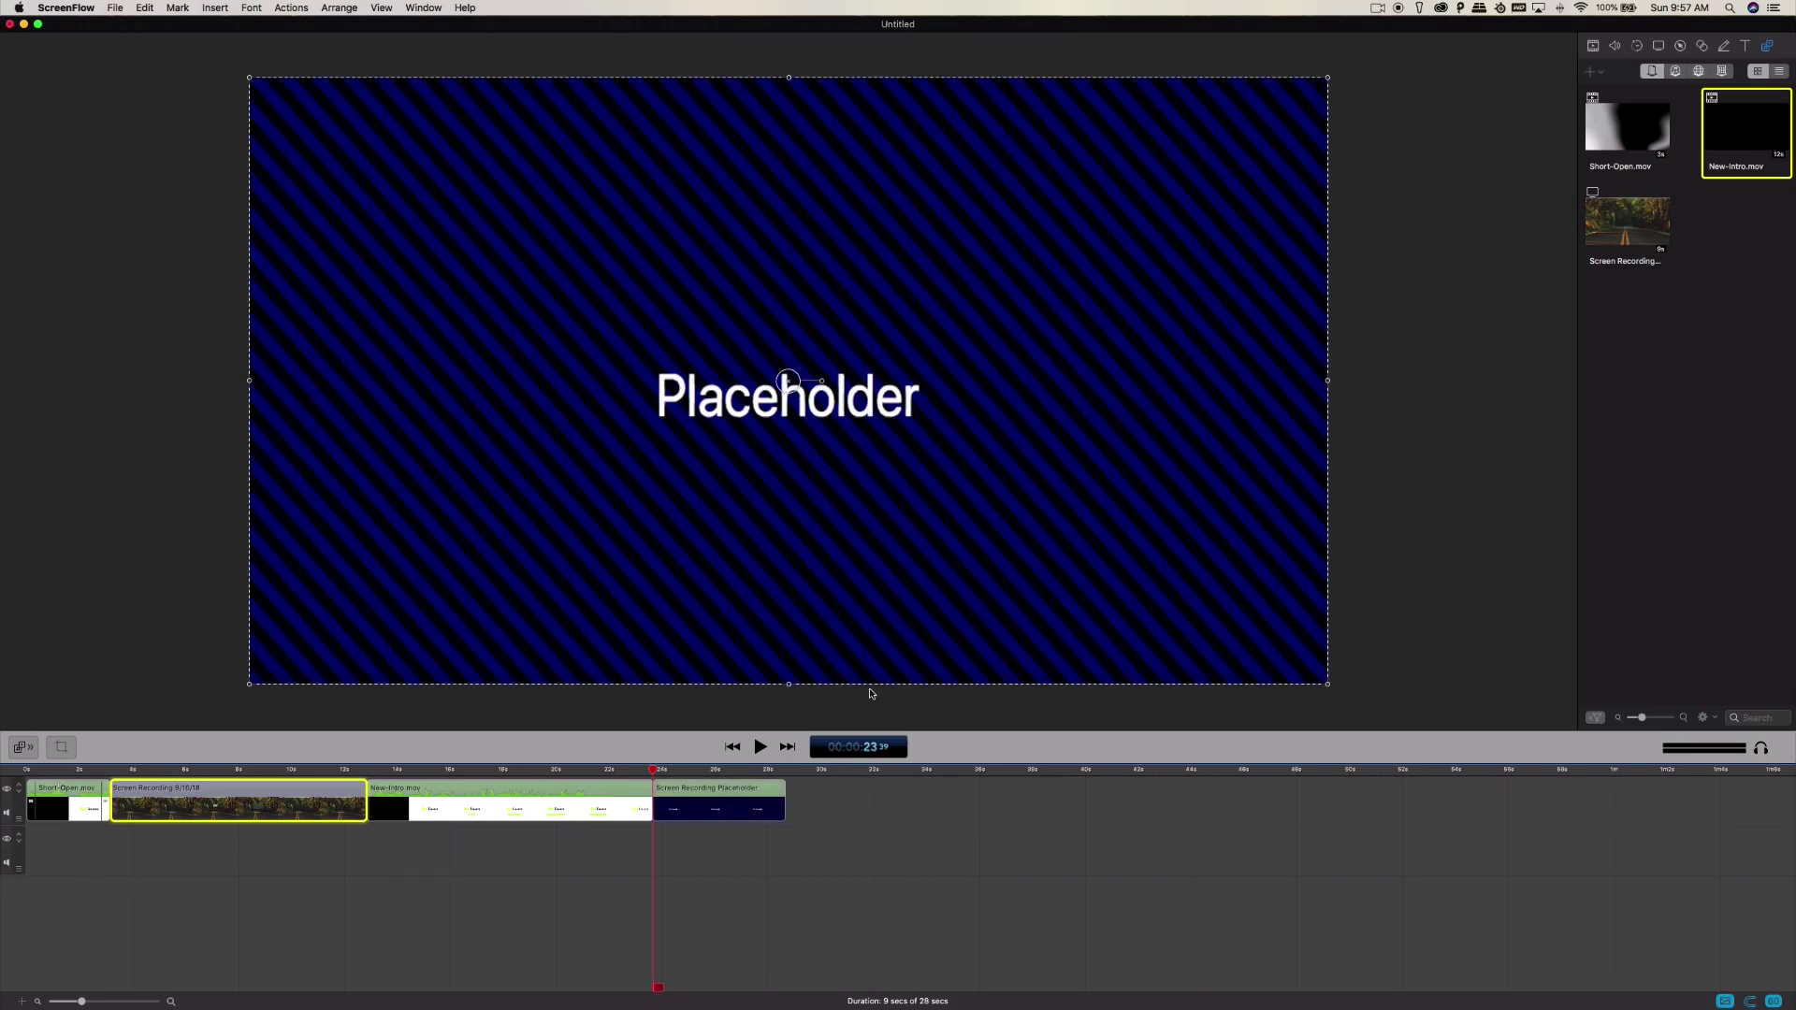
# Inspect the placeholder's clip actions, then drag the placeholder earlier in the timeline
pyautogui.moveTo(694, 767); pyautogui.dragTo(960, 788)
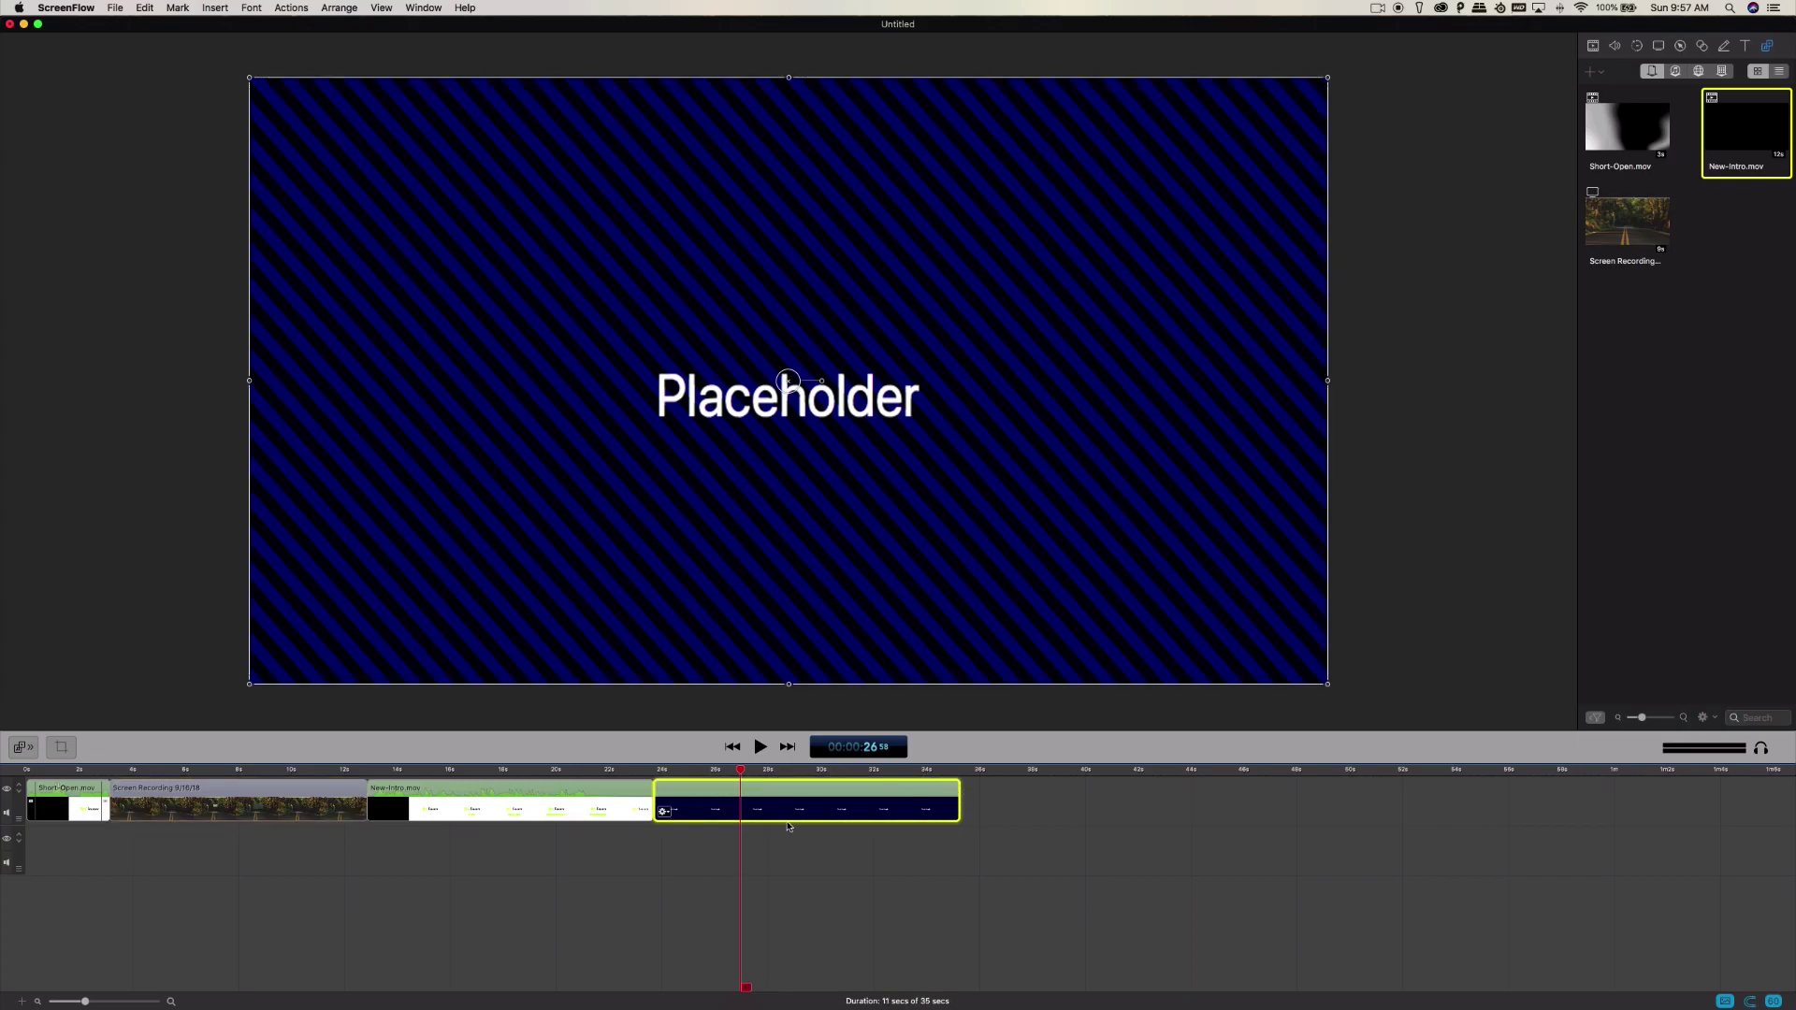
pyautogui.click(663, 811)
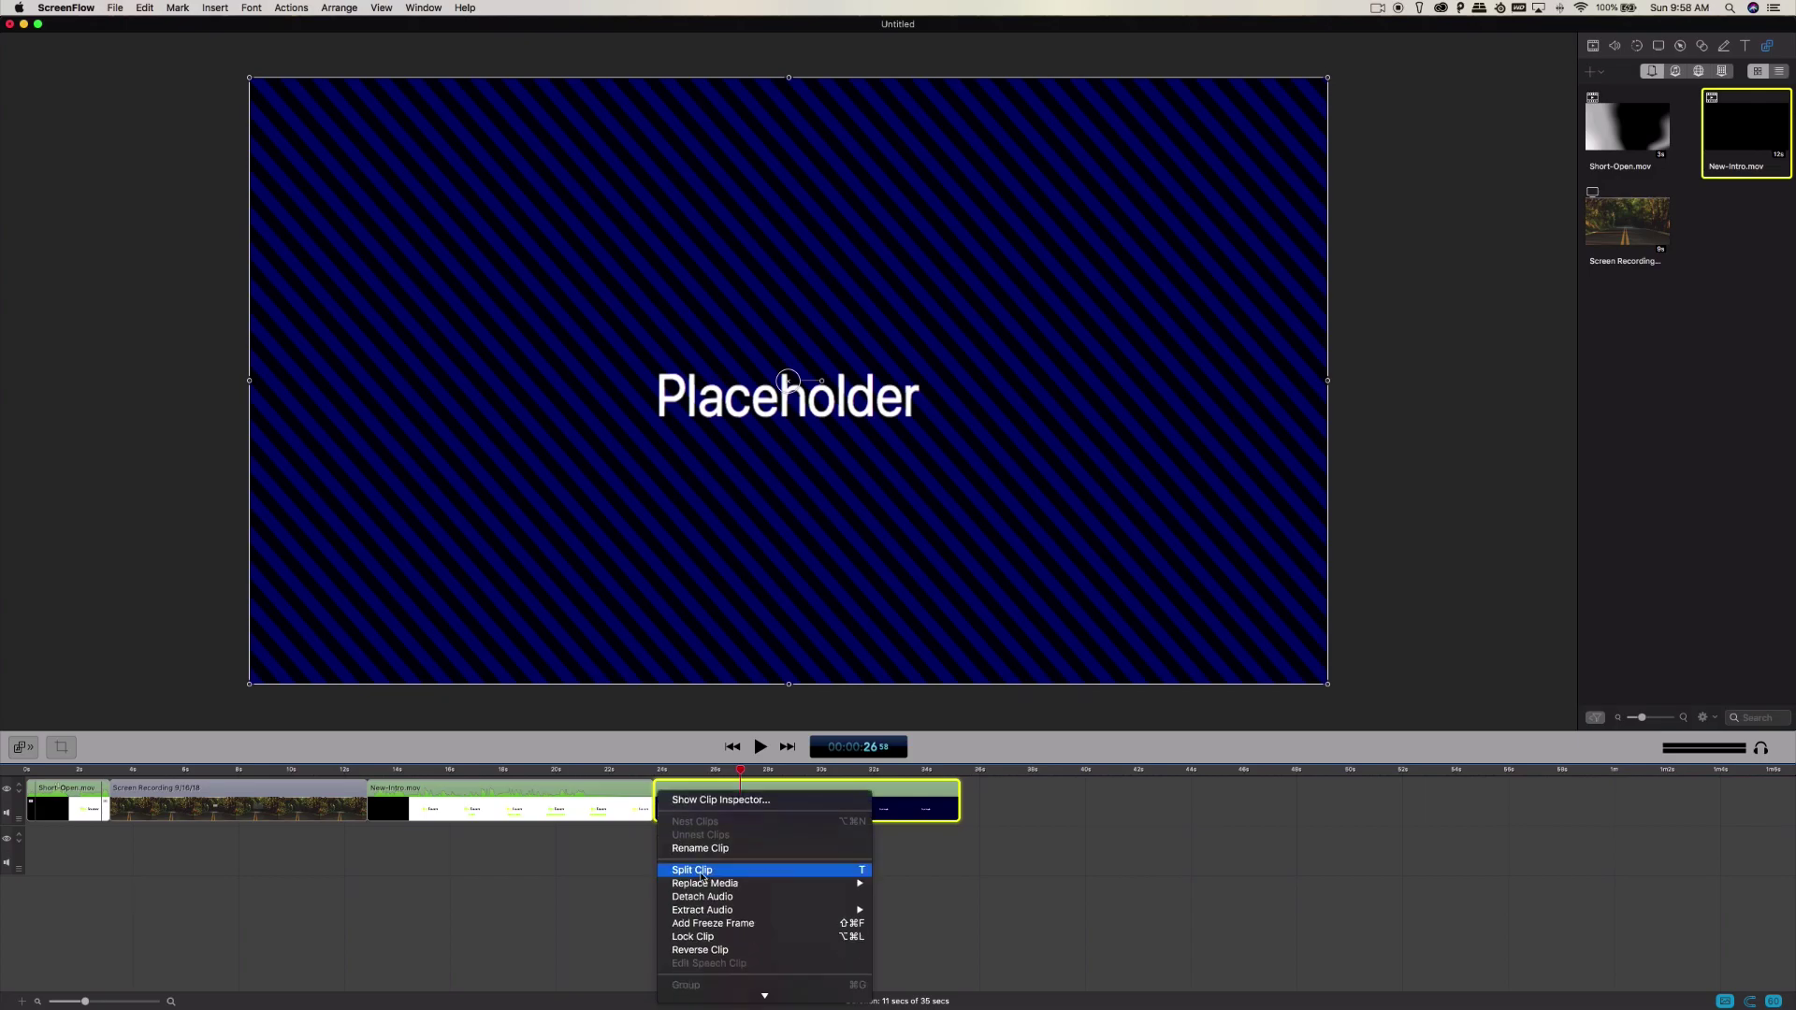
pyautogui.scroll(-3, 703, 878)
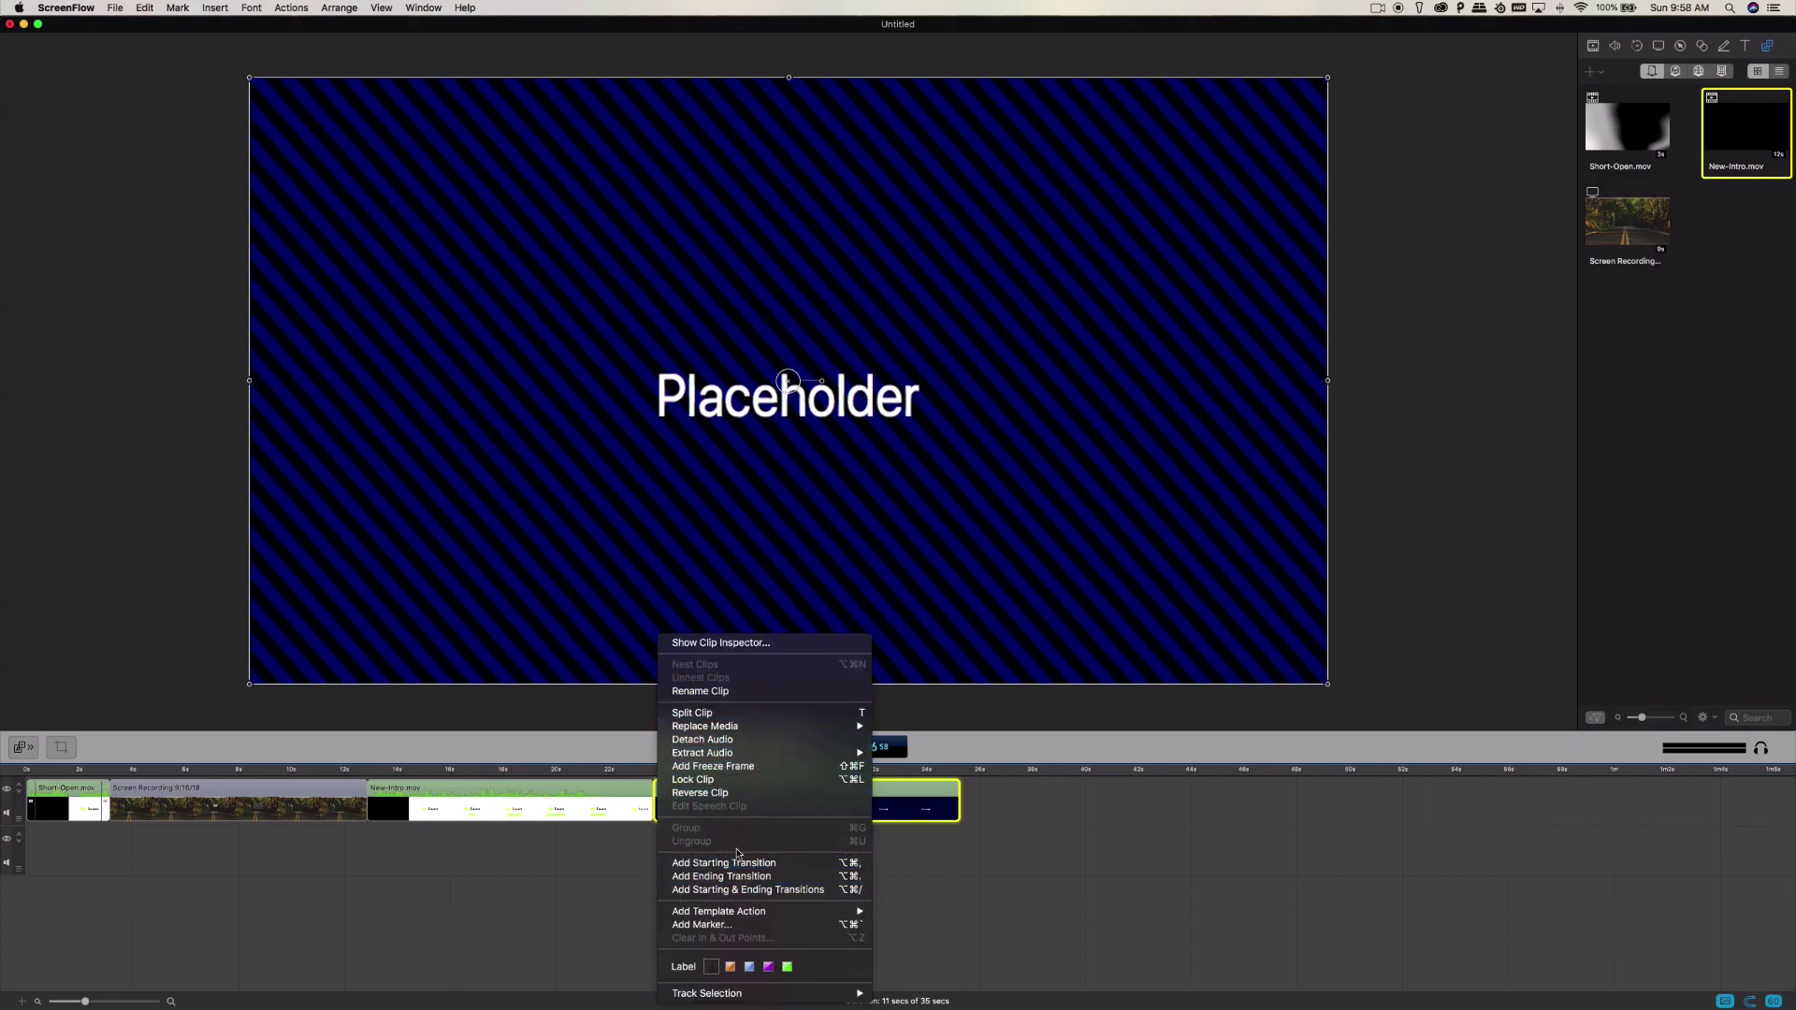
pyautogui.click(1029, 873)
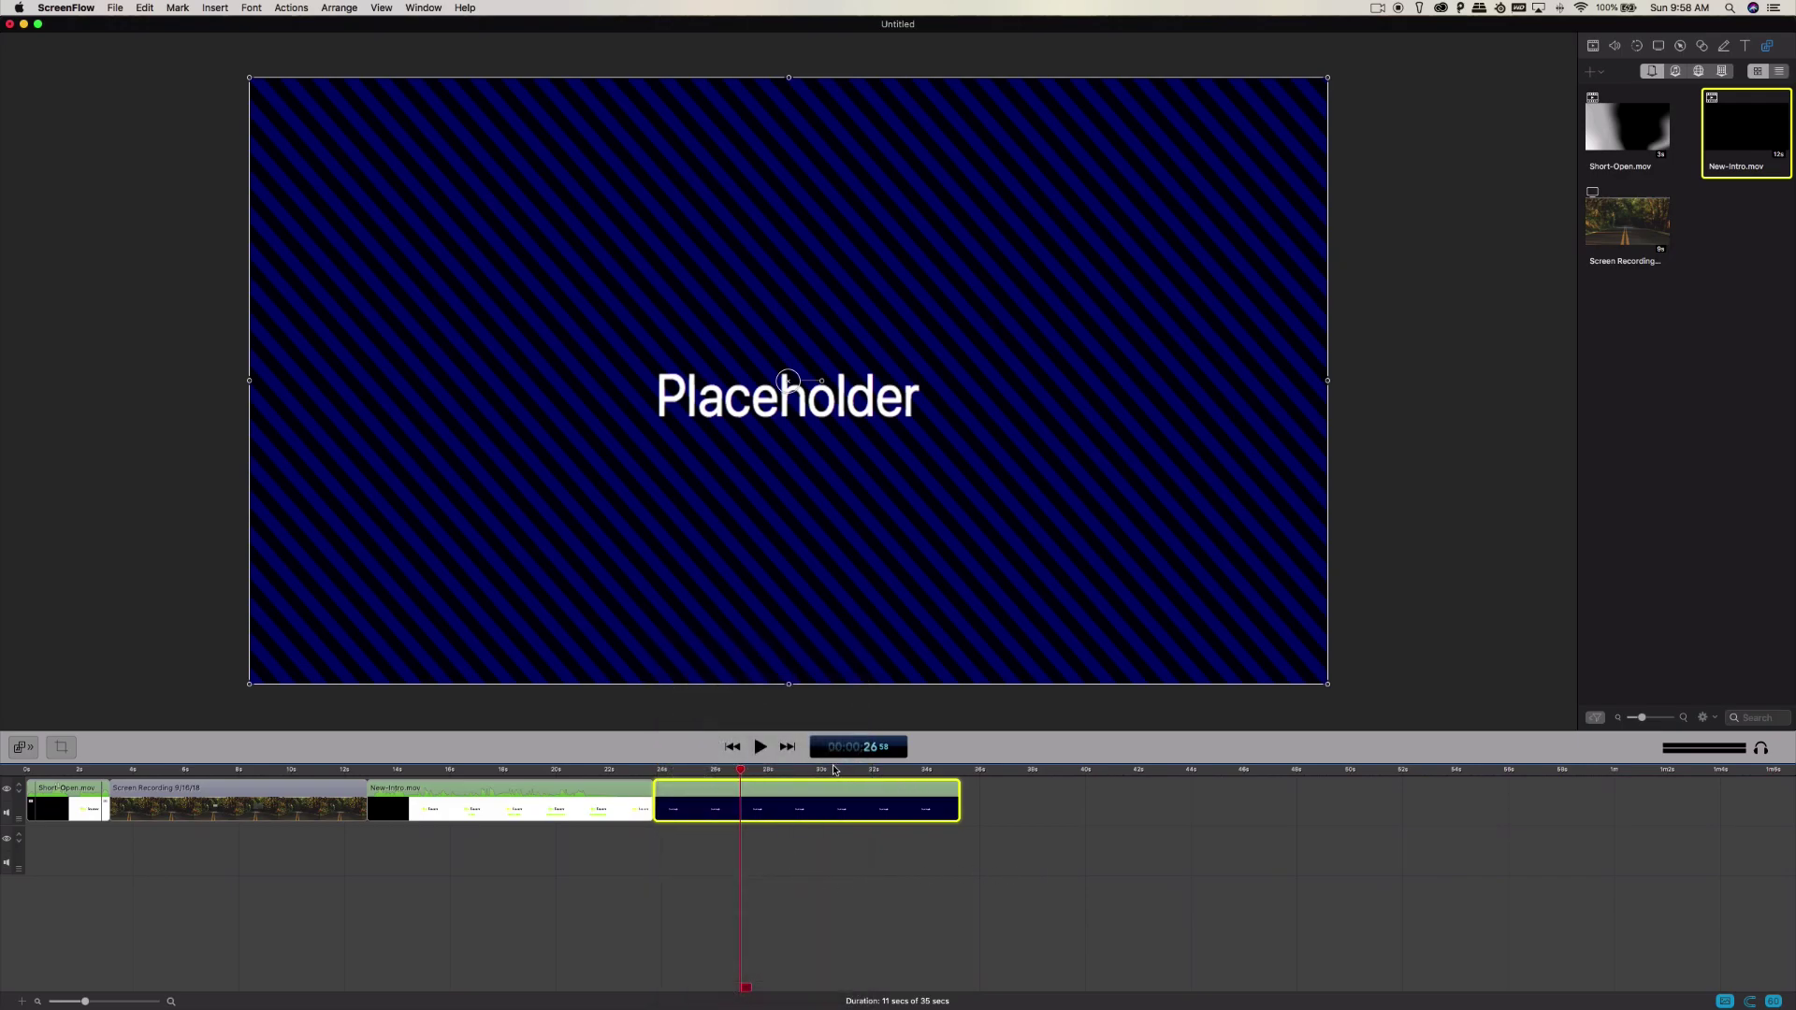
pyautogui.click(786, 771)
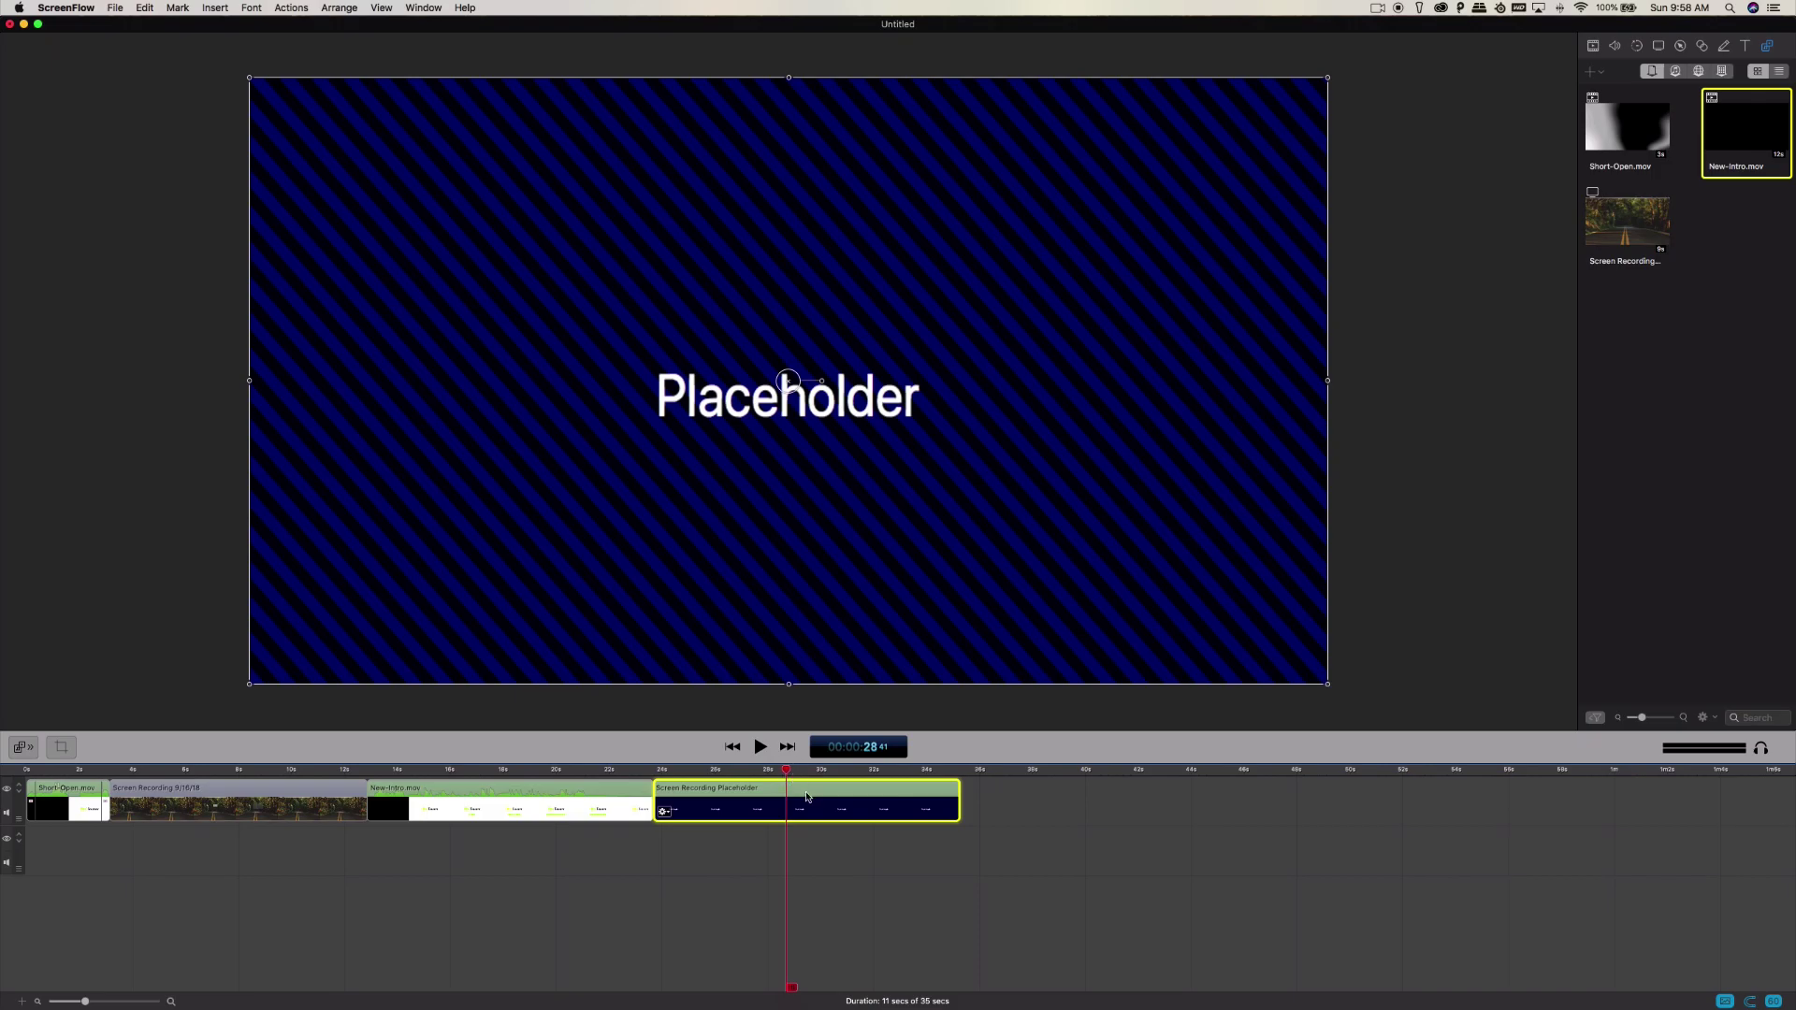
pyautogui.moveTo(744, 800); pyautogui.dragTo(1178, 800)
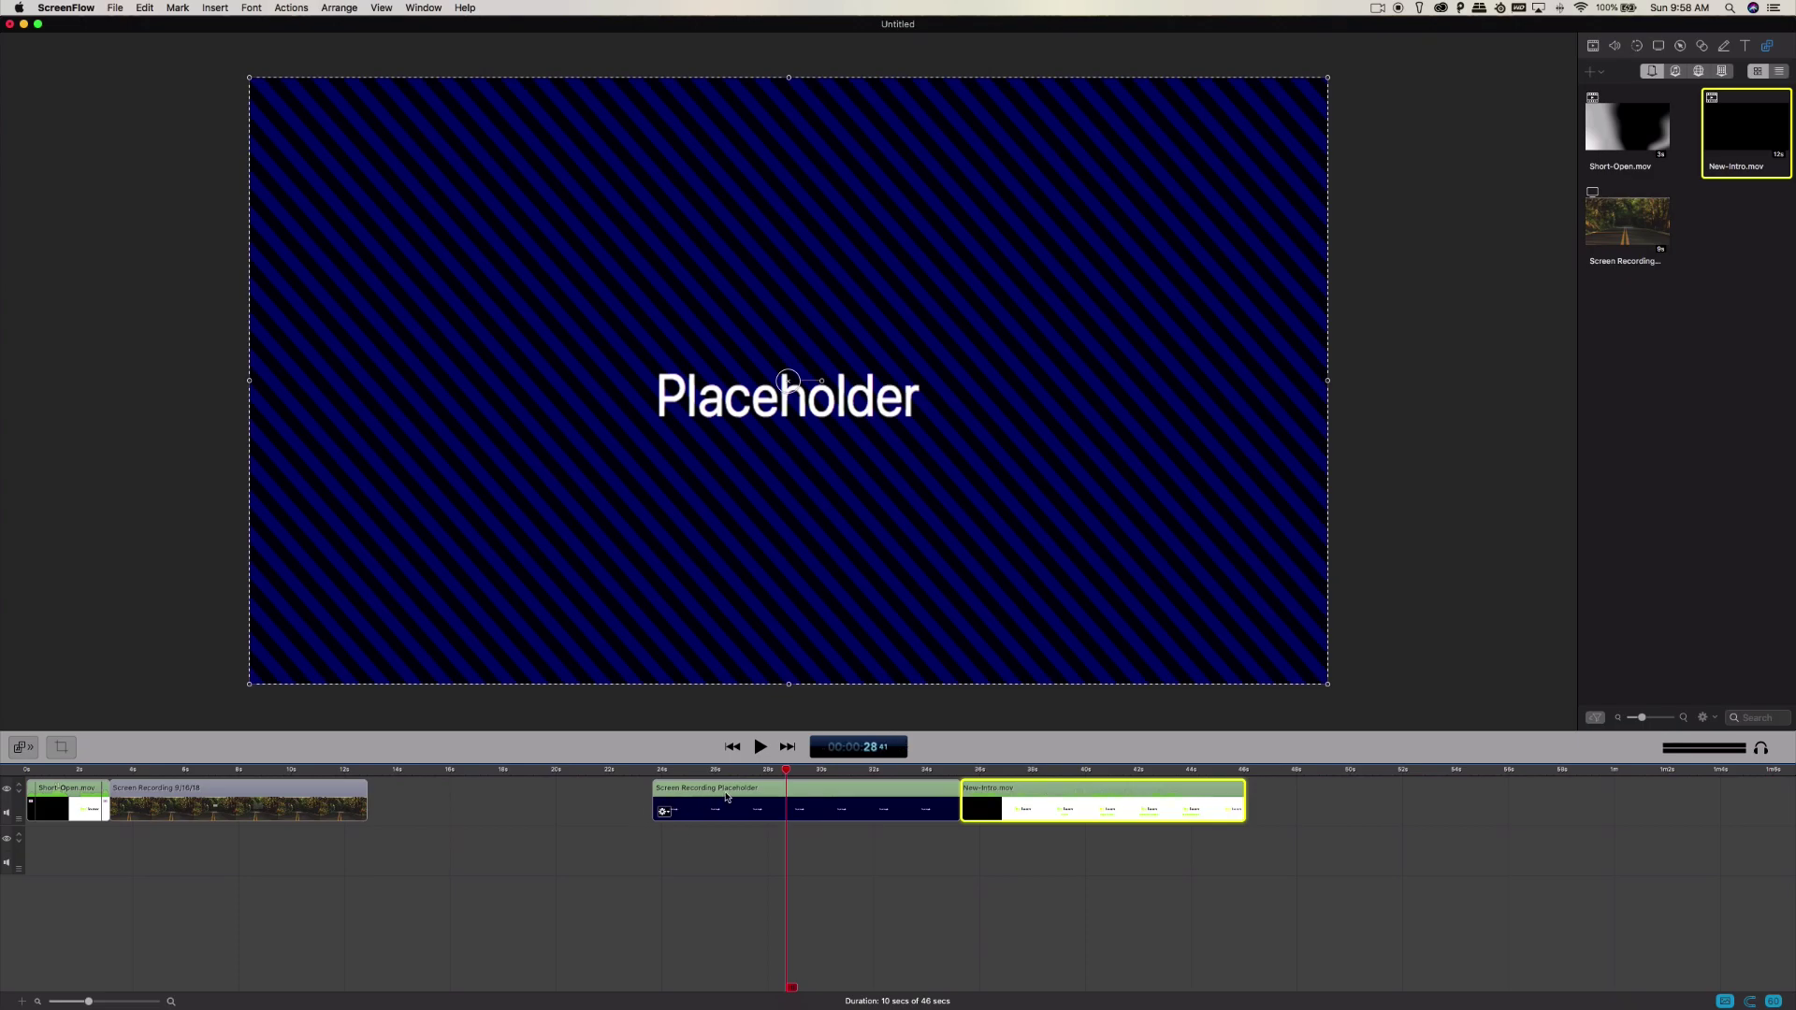
# Place the placeholder ahead of New-Intro.mov and close the gap, totaling 35 seconds
pyautogui.click(600, 795)
pyautogui.moveTo(1007, 845); pyautogui.dragTo(577, 800)
pyautogui.click(549, 872)
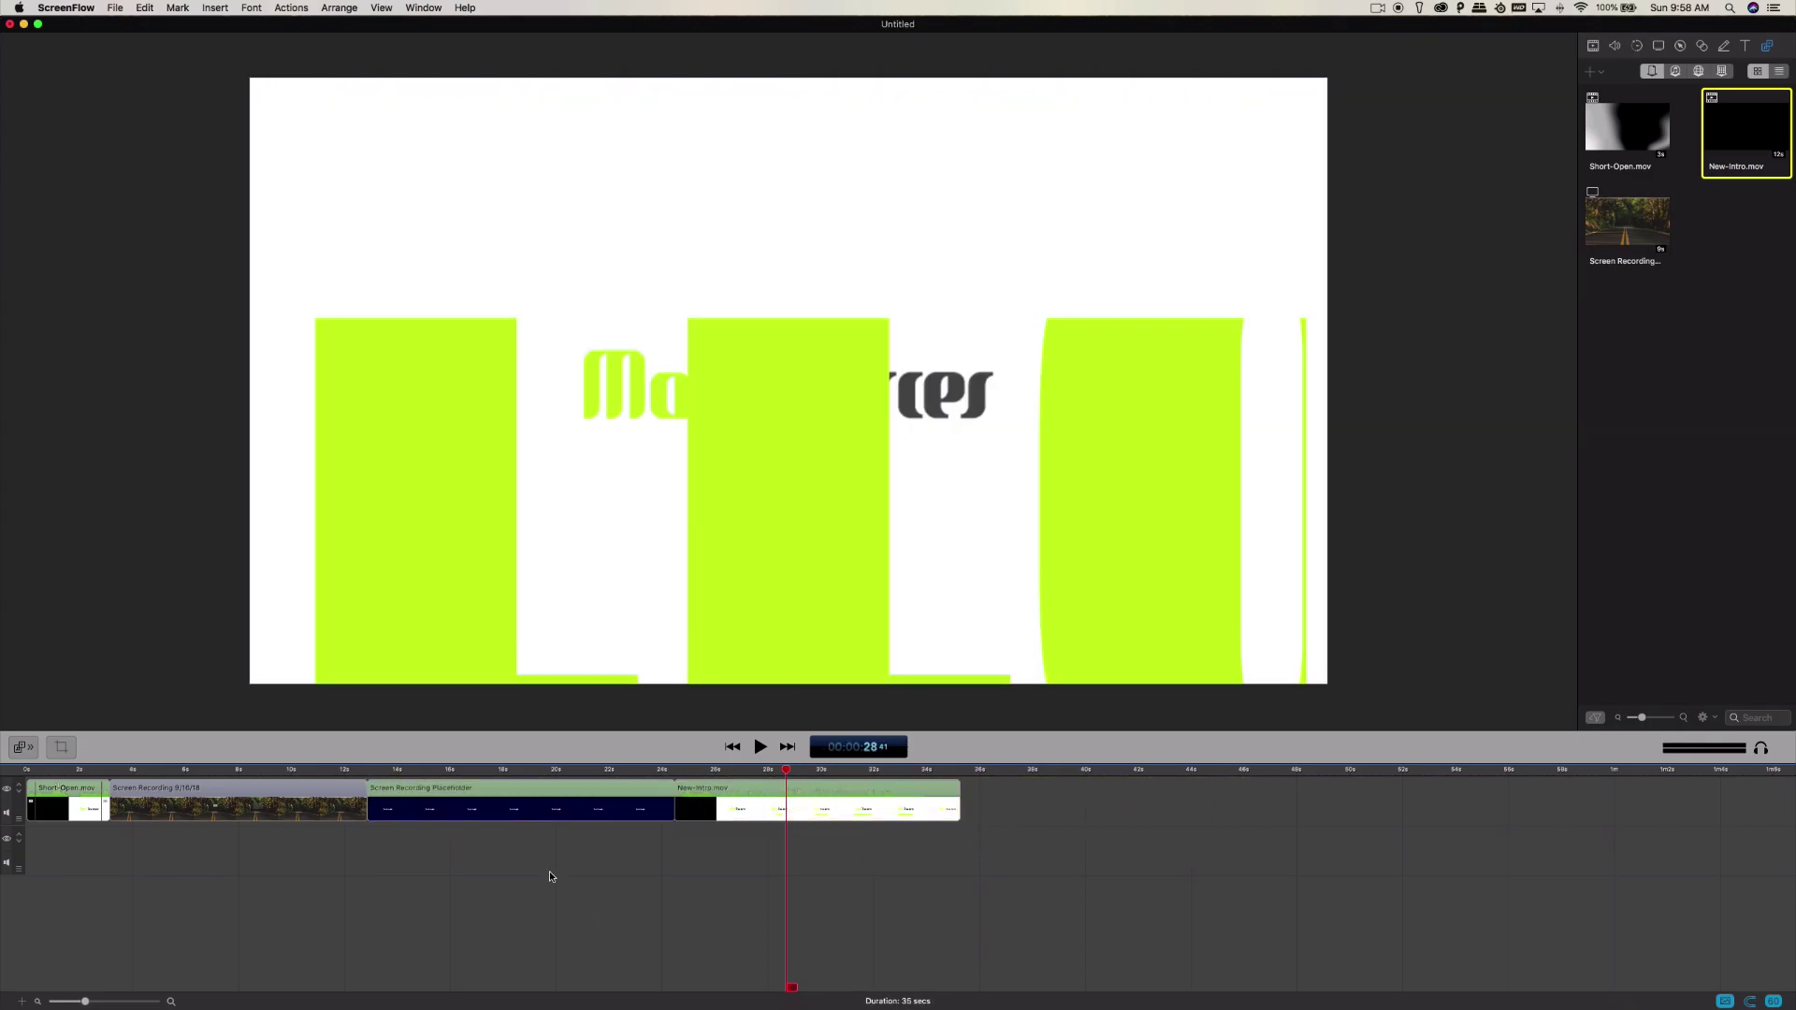
pyautogui.click(484, 769)
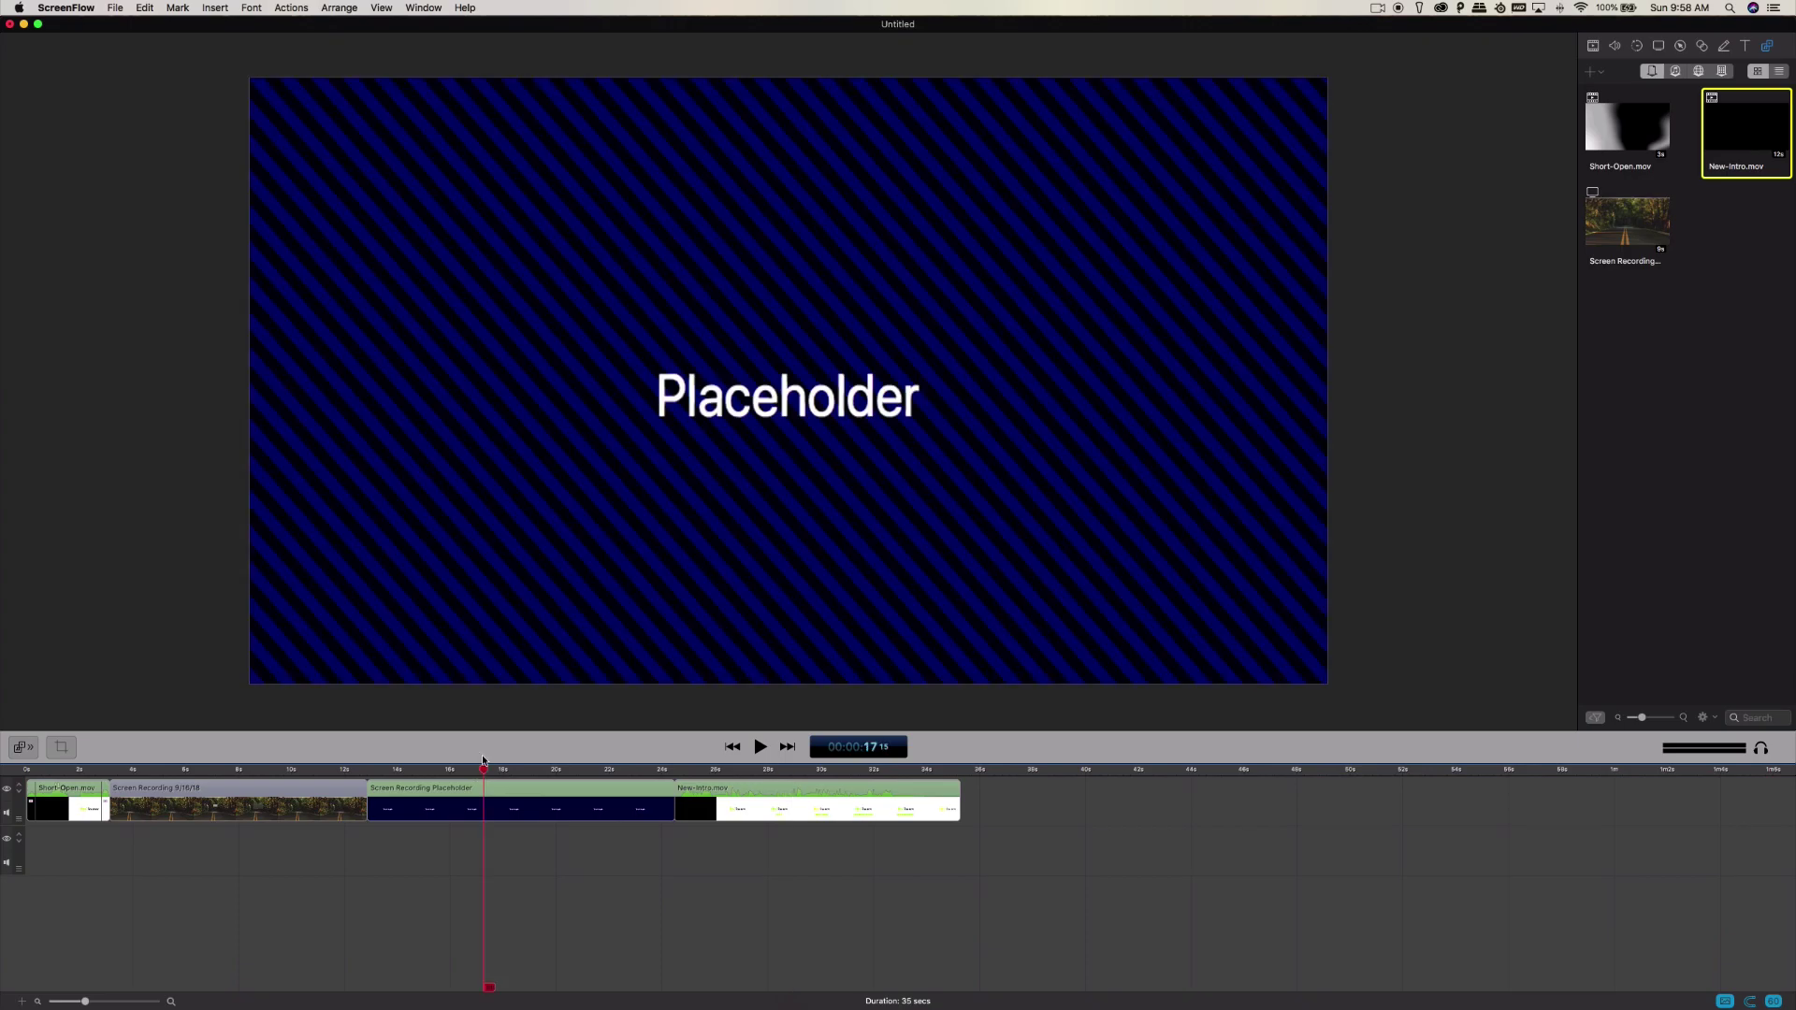
# Save the project as the template MS-Template-2
pyautogui.click(115, 9)
pyautogui.click(140, 154)
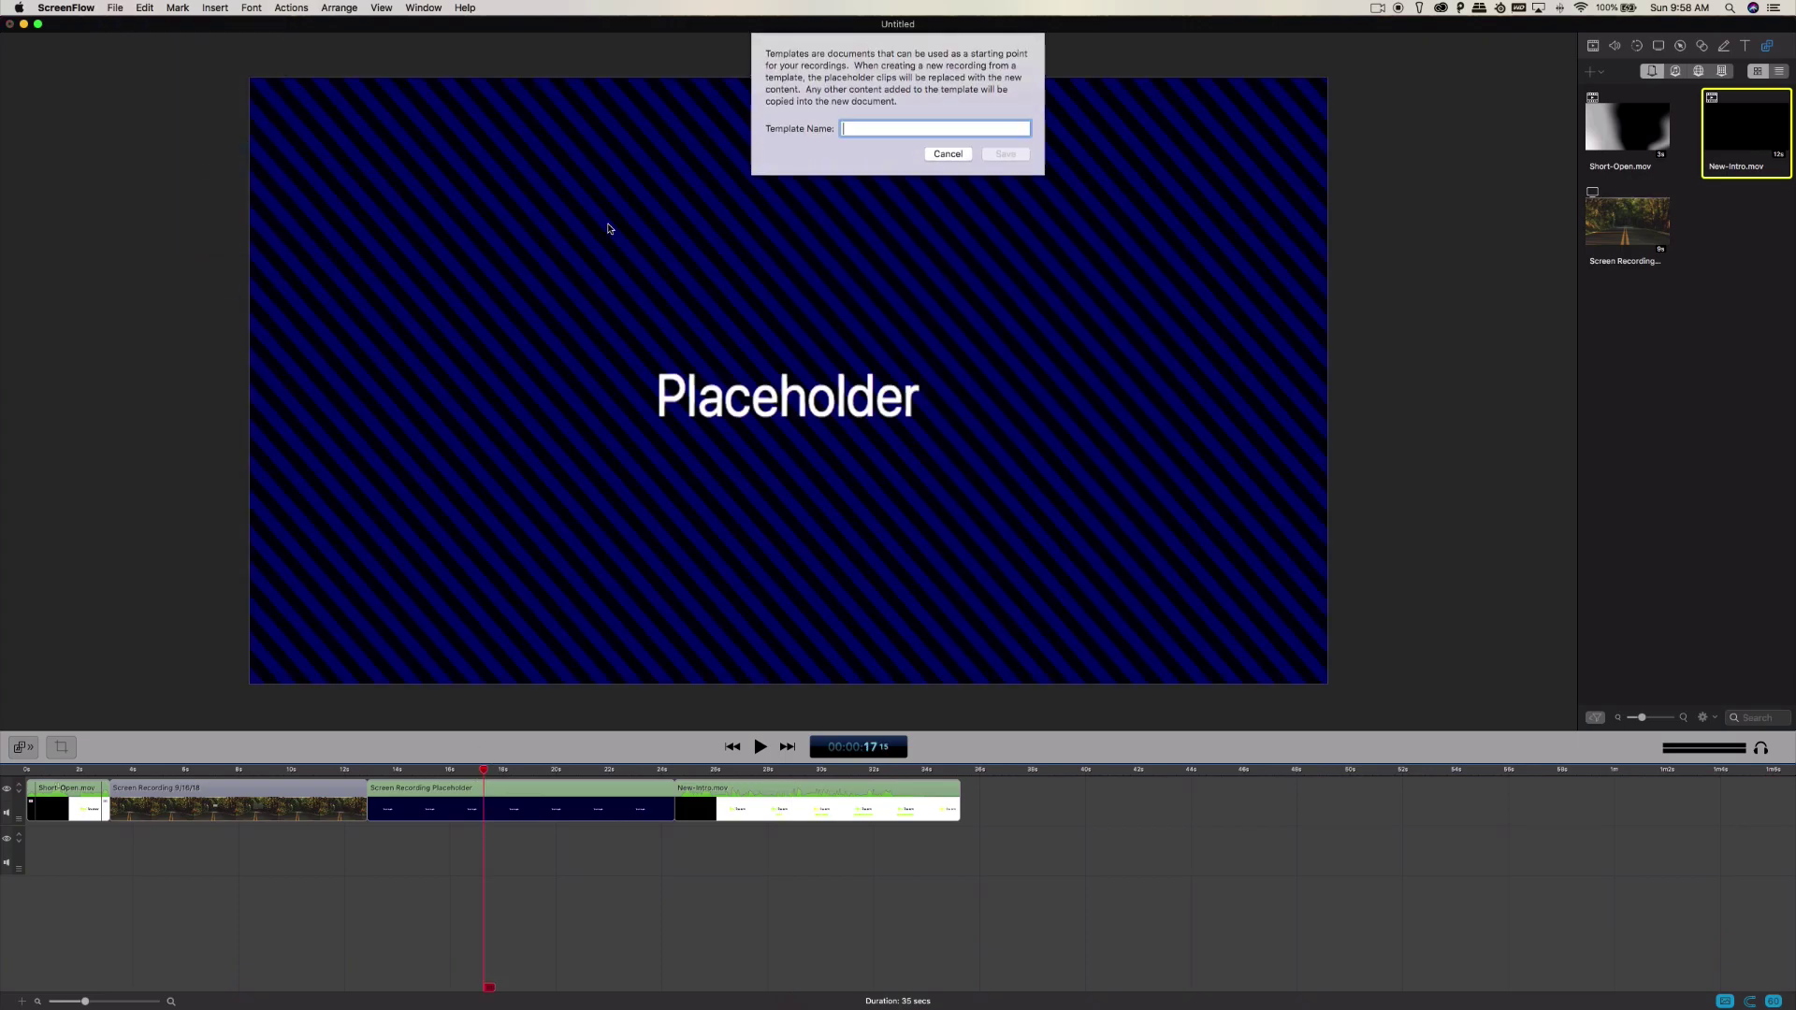
pyautogui.write('MS-Template-2')
pyautogui.click(1006, 153)
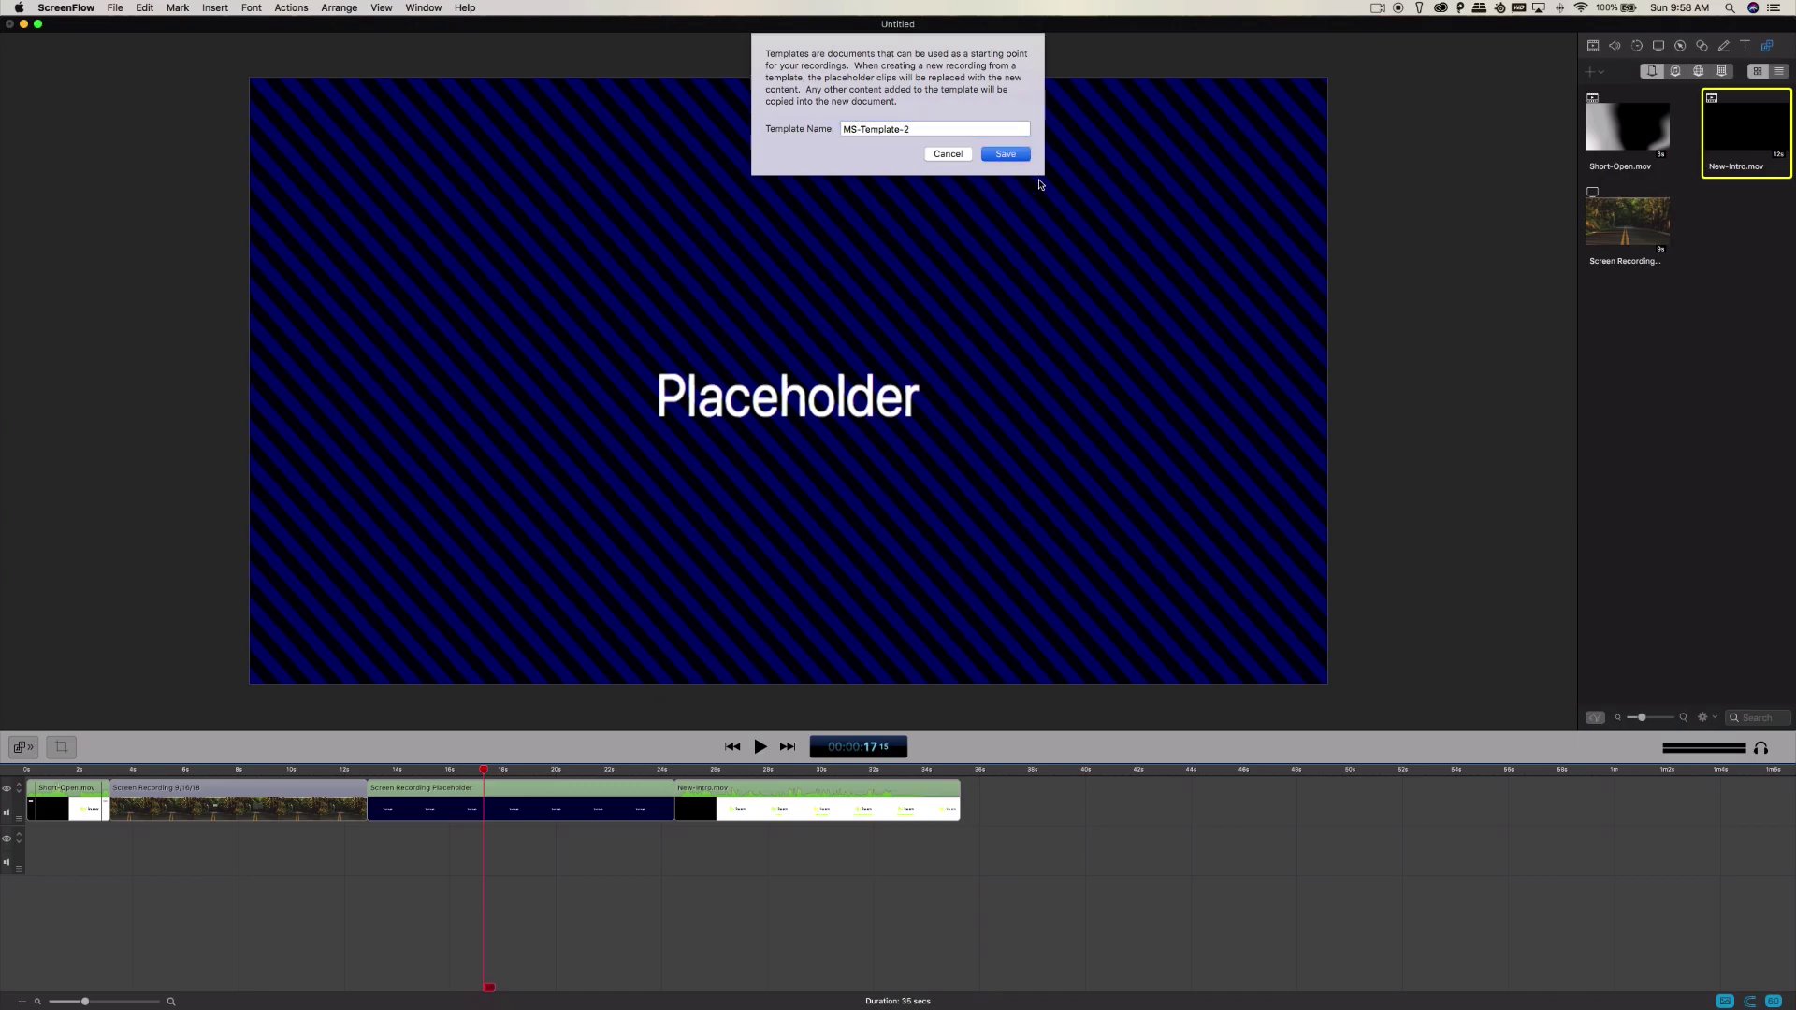
# Close the template window and create a blank 1920 x 1080, 60 fps document
pyautogui.click(10, 24)
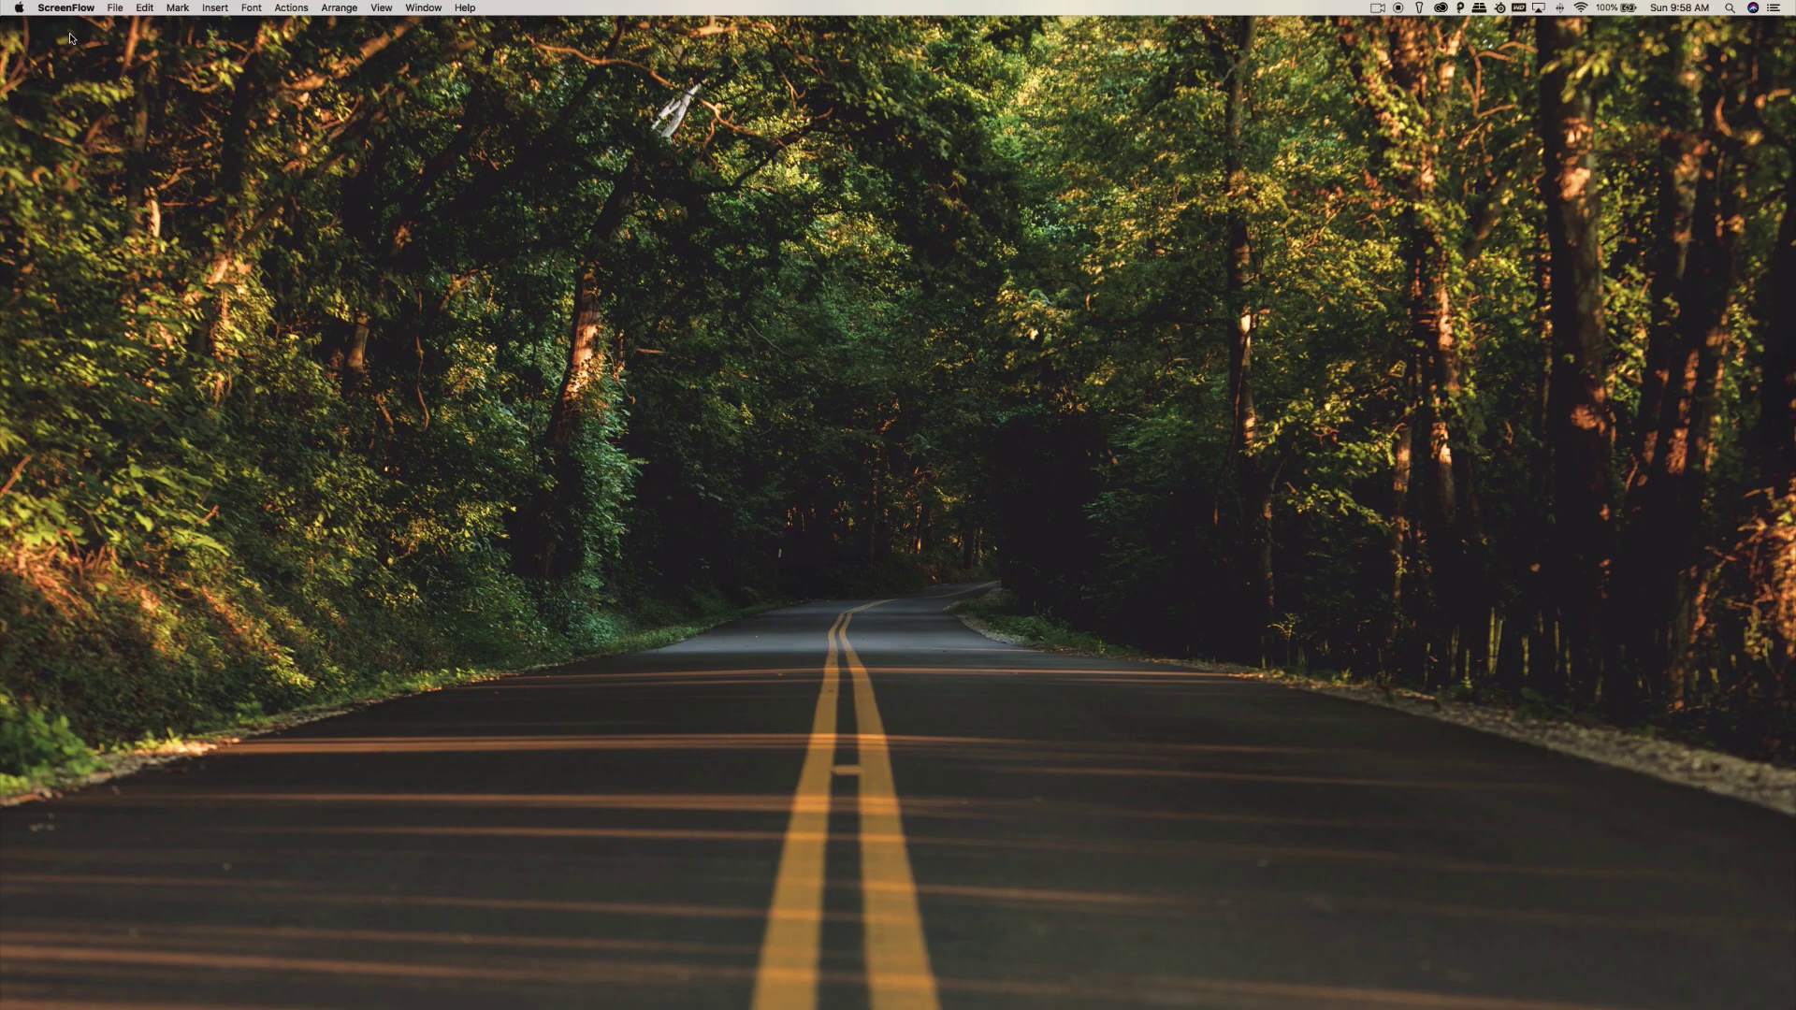
pyautogui.click(115, 8)
pyautogui.click(150, 47)
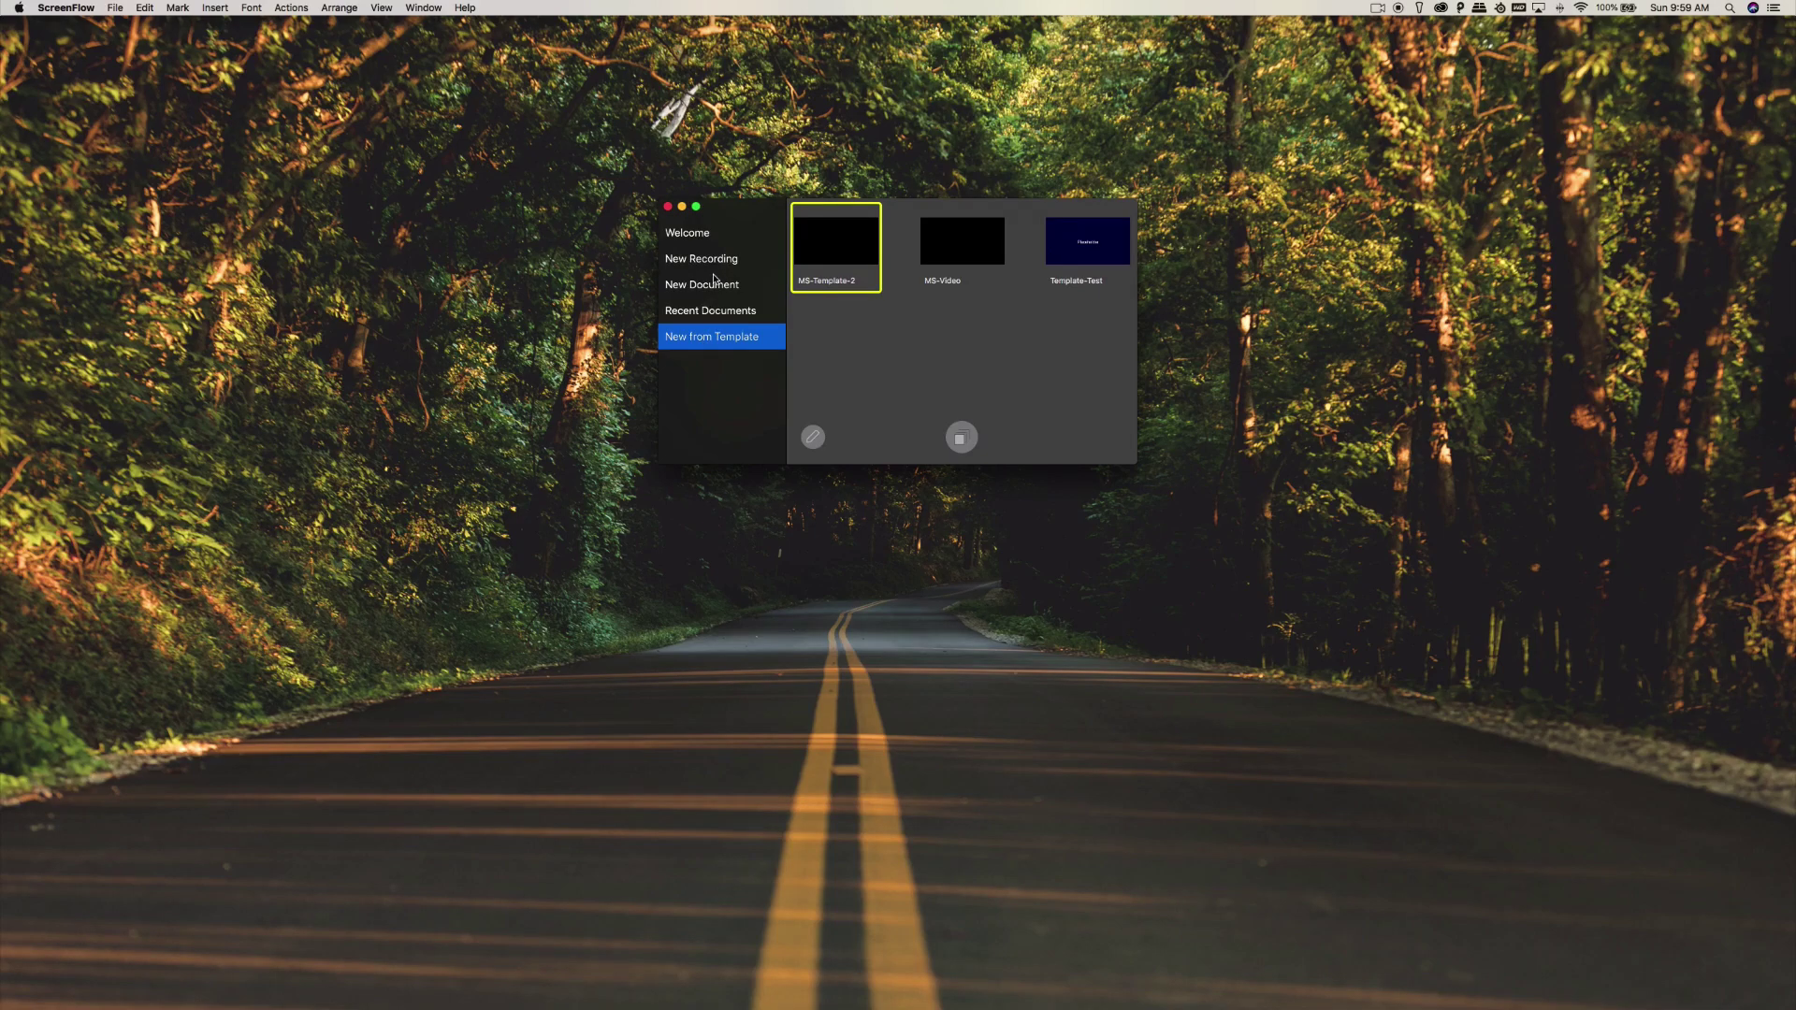
pyautogui.click(709, 291)
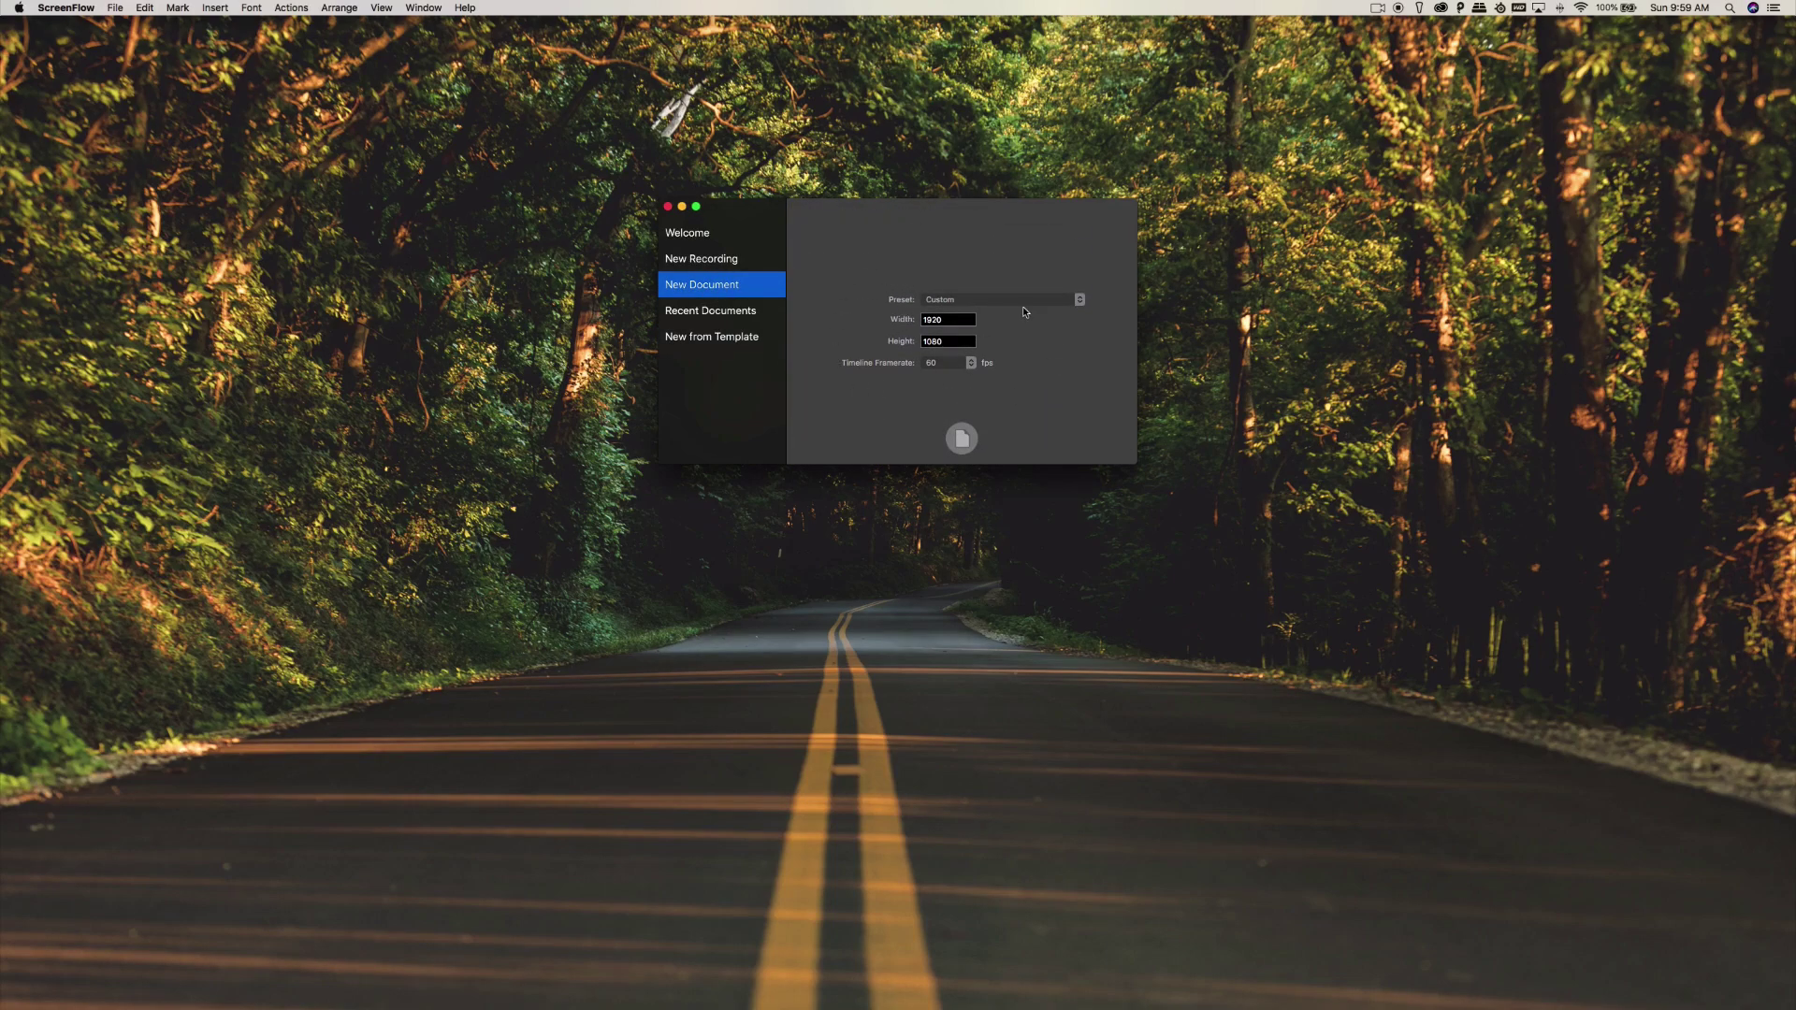
pyautogui.click(962, 442)
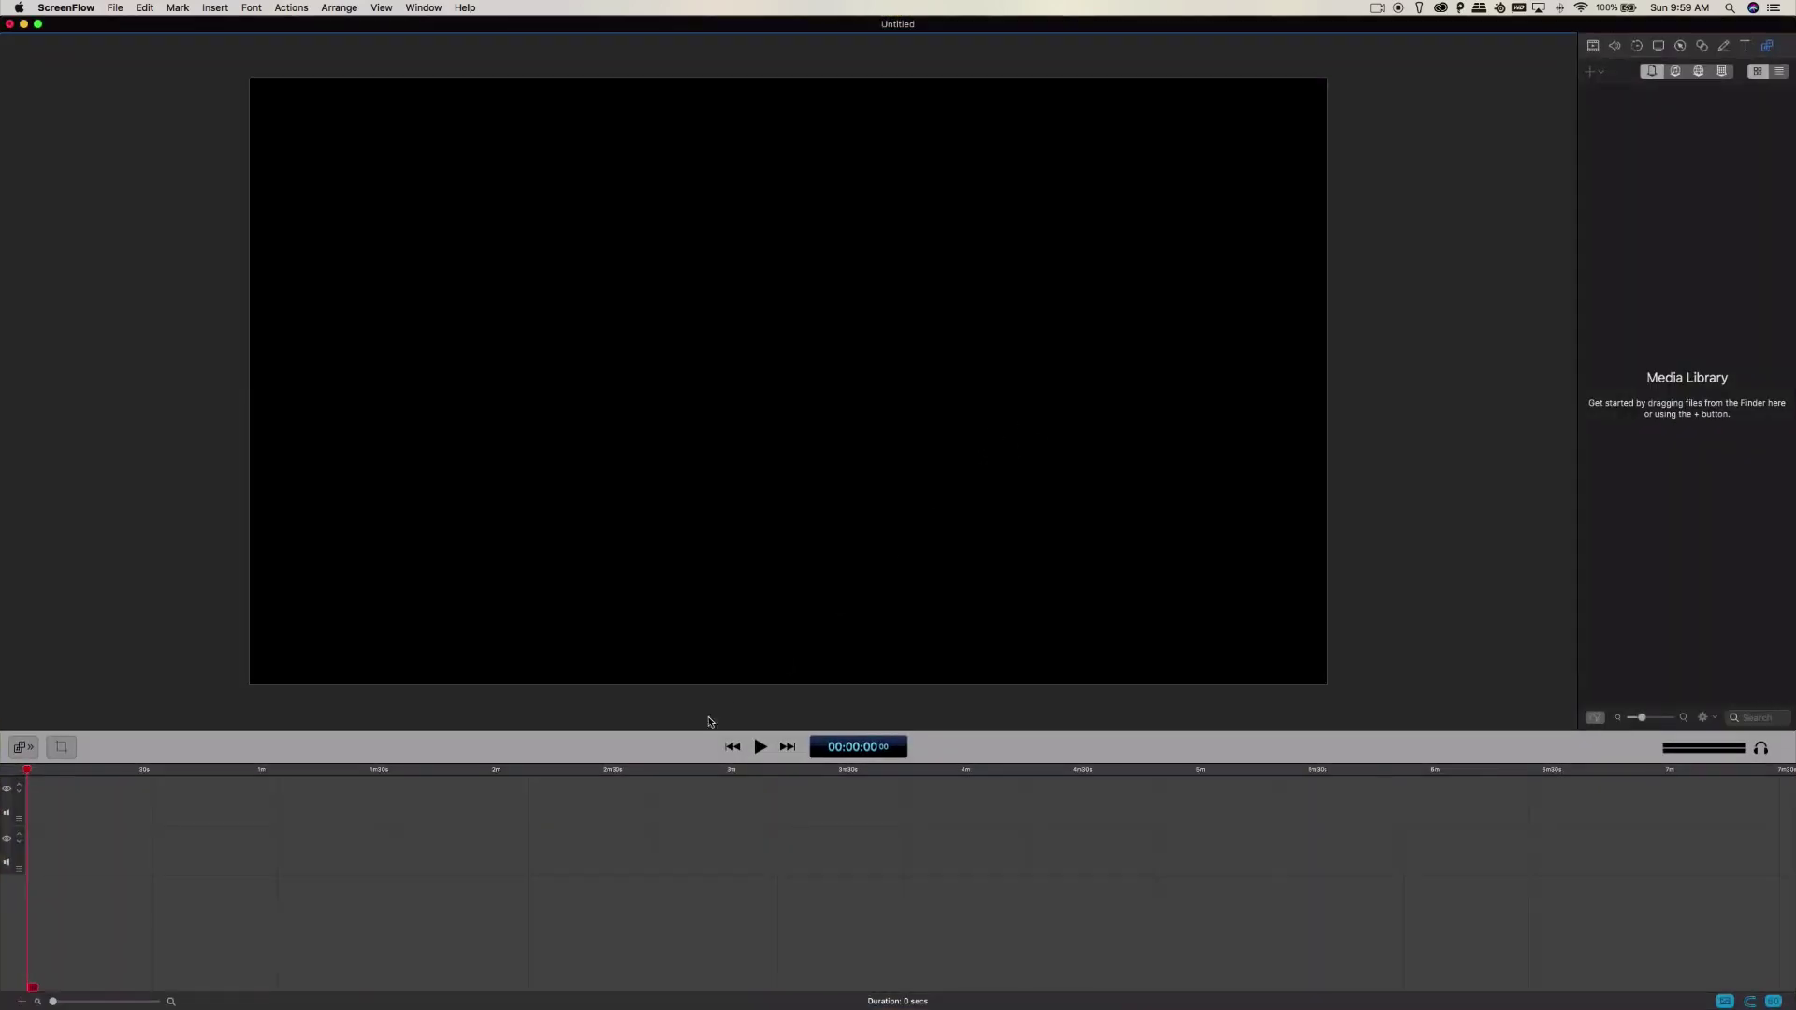
pyautogui.click(120, 7)
pyautogui.click(120, 7)
pyautogui.click(210, 6)
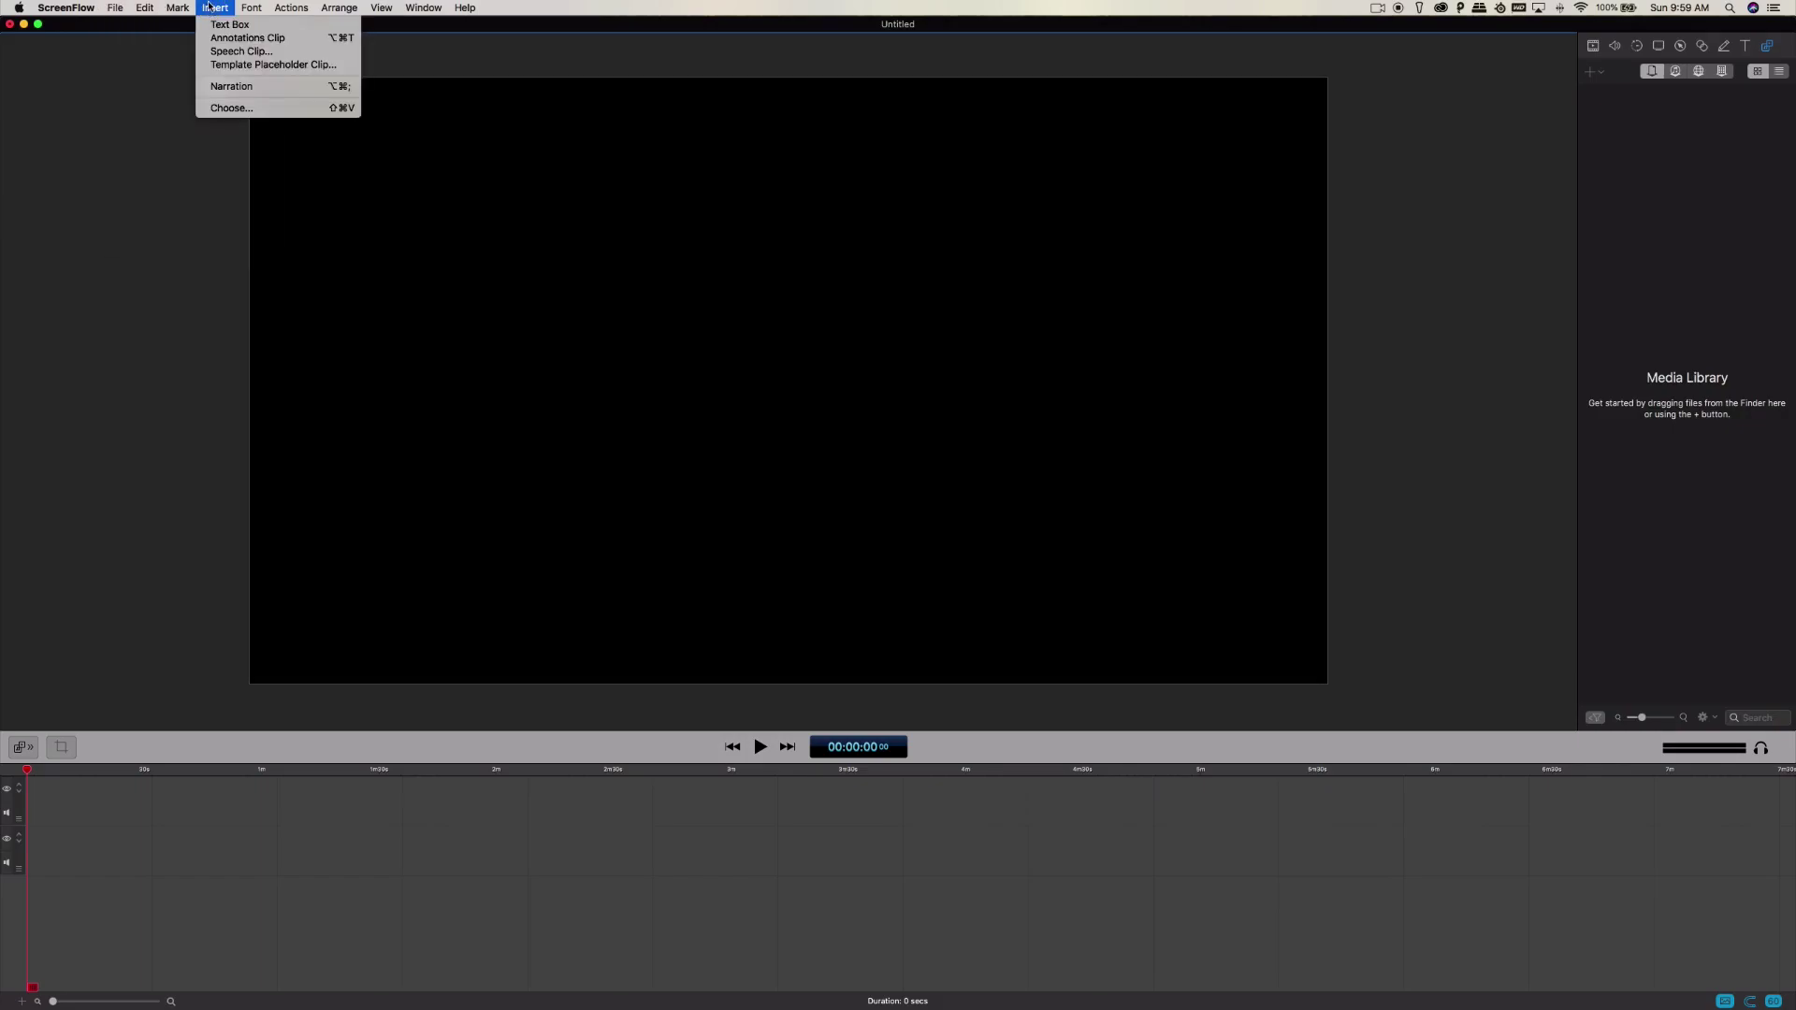
pyautogui.click(210, 7)
pyautogui.click(209, 7)
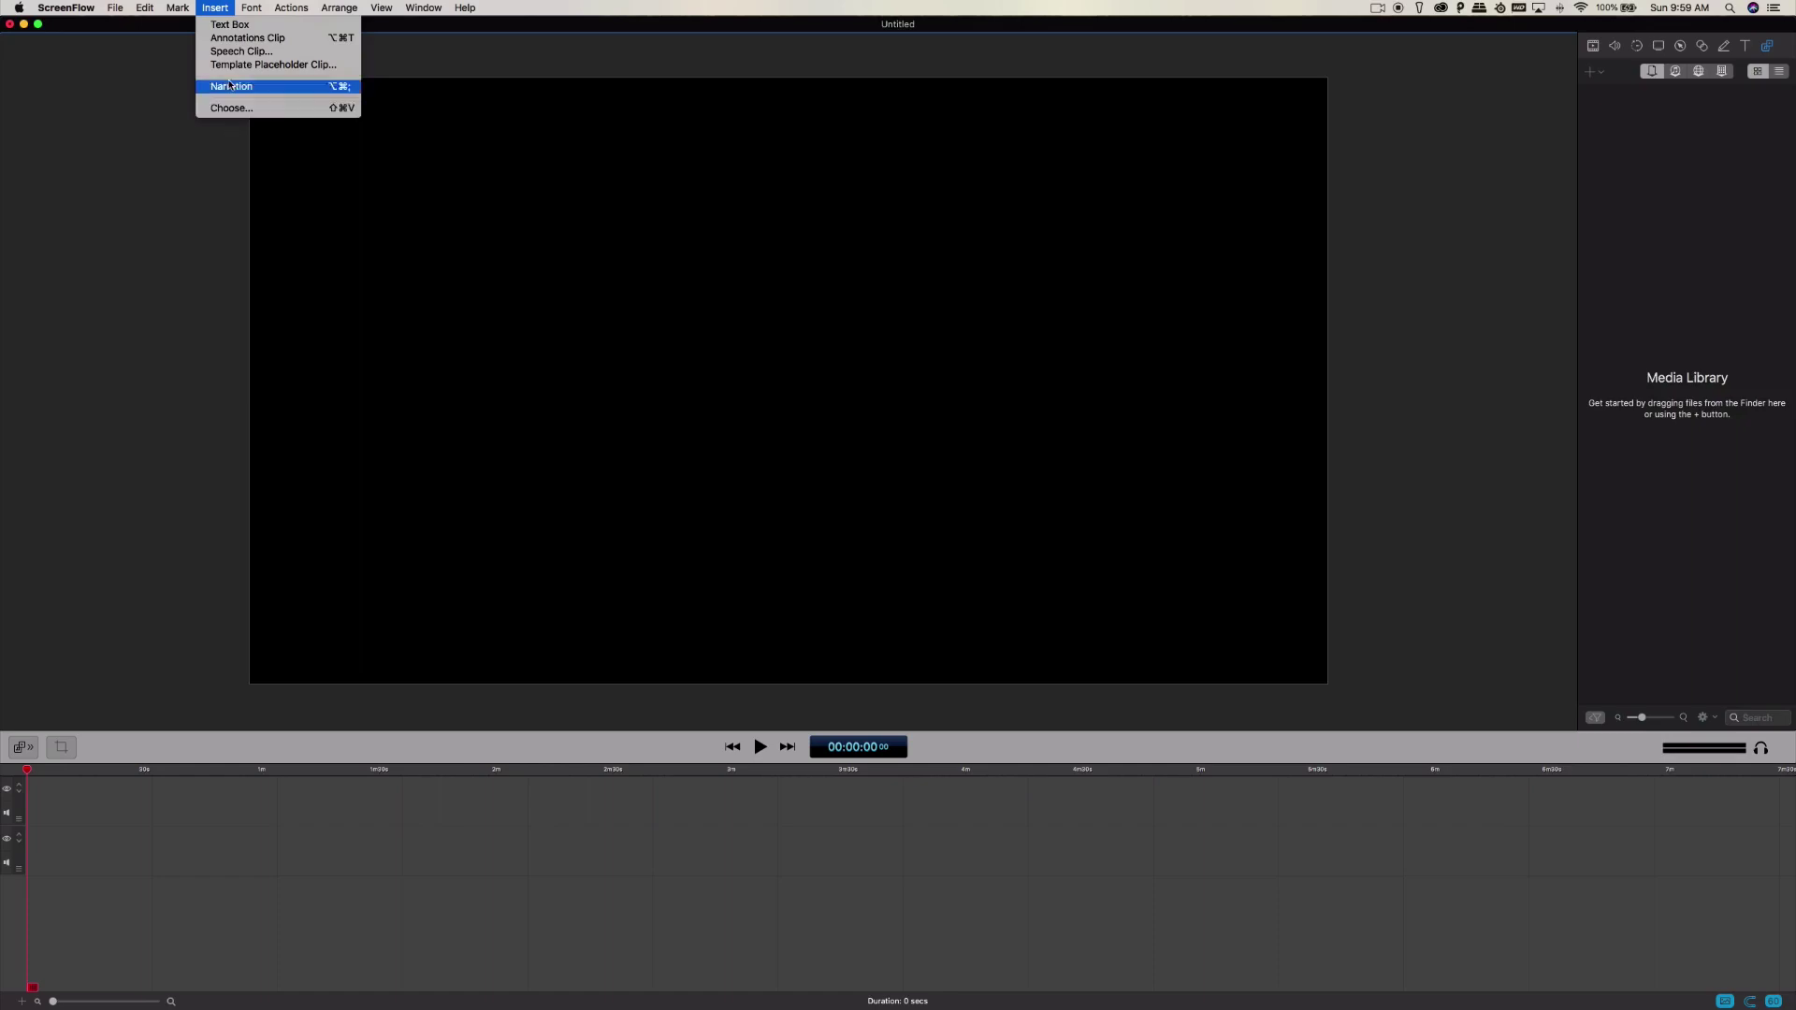
pyautogui.click(222, 8)
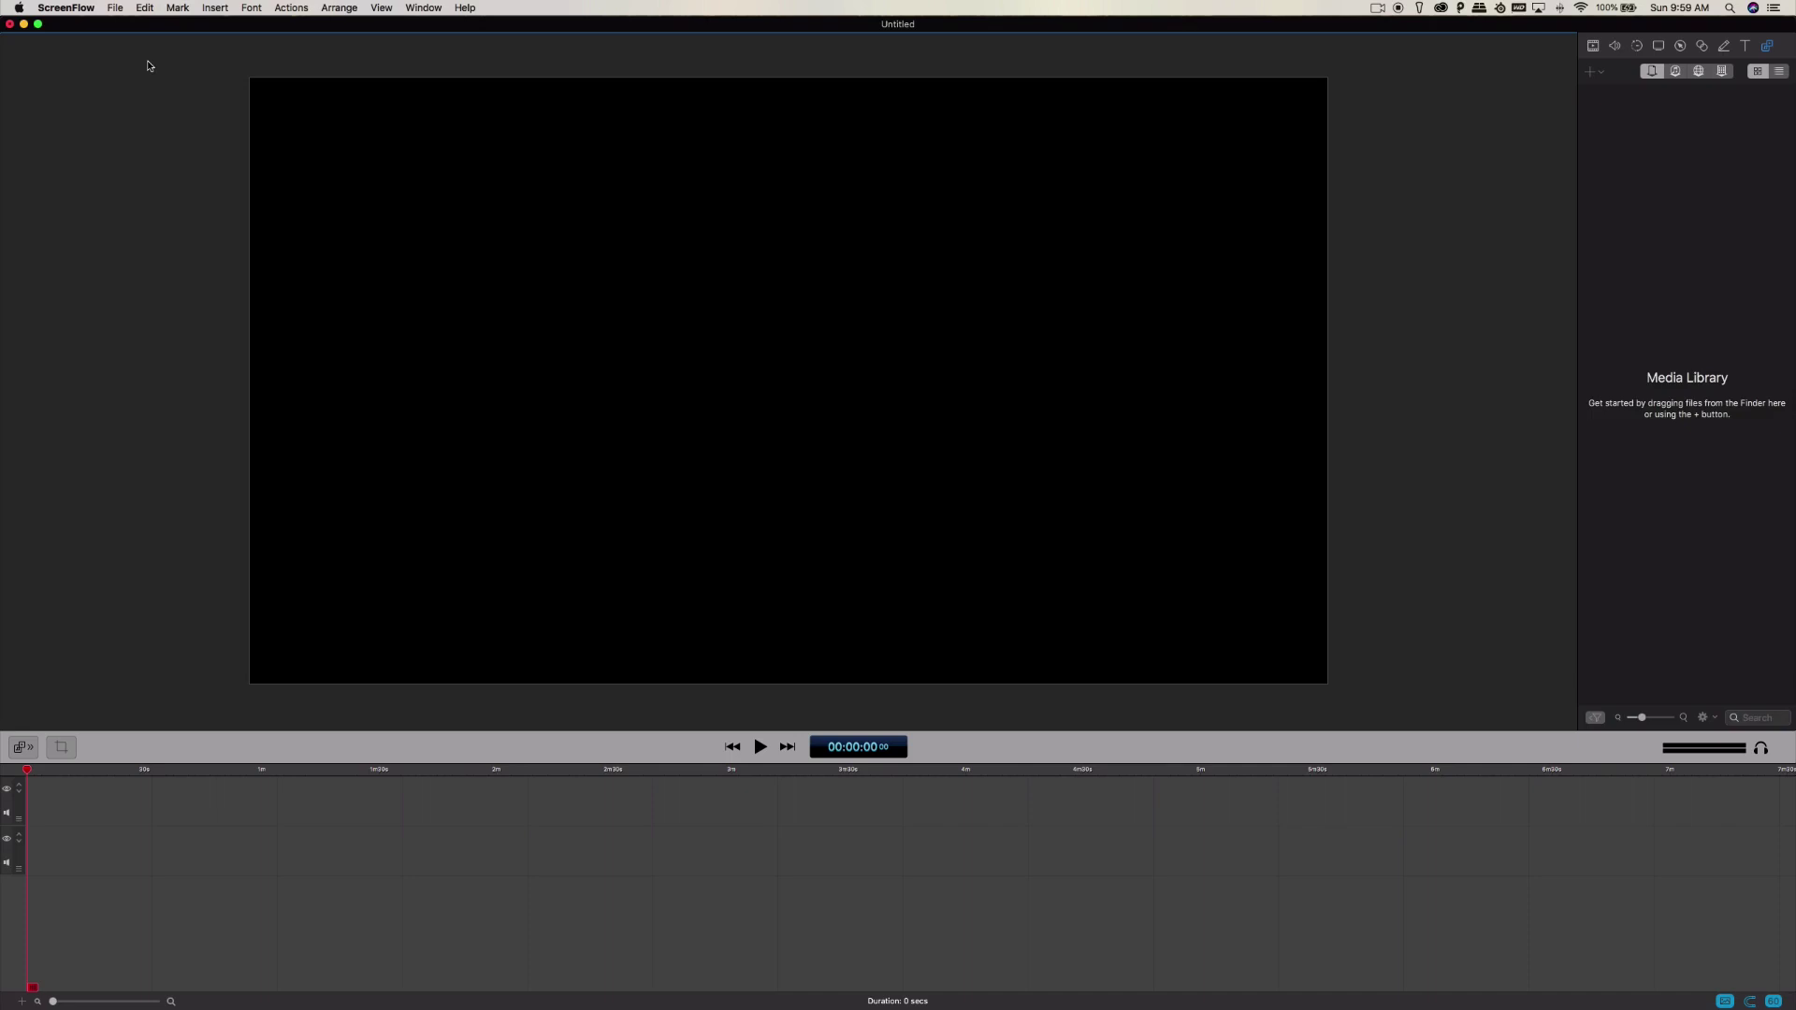
pyautogui.click(113, 9)
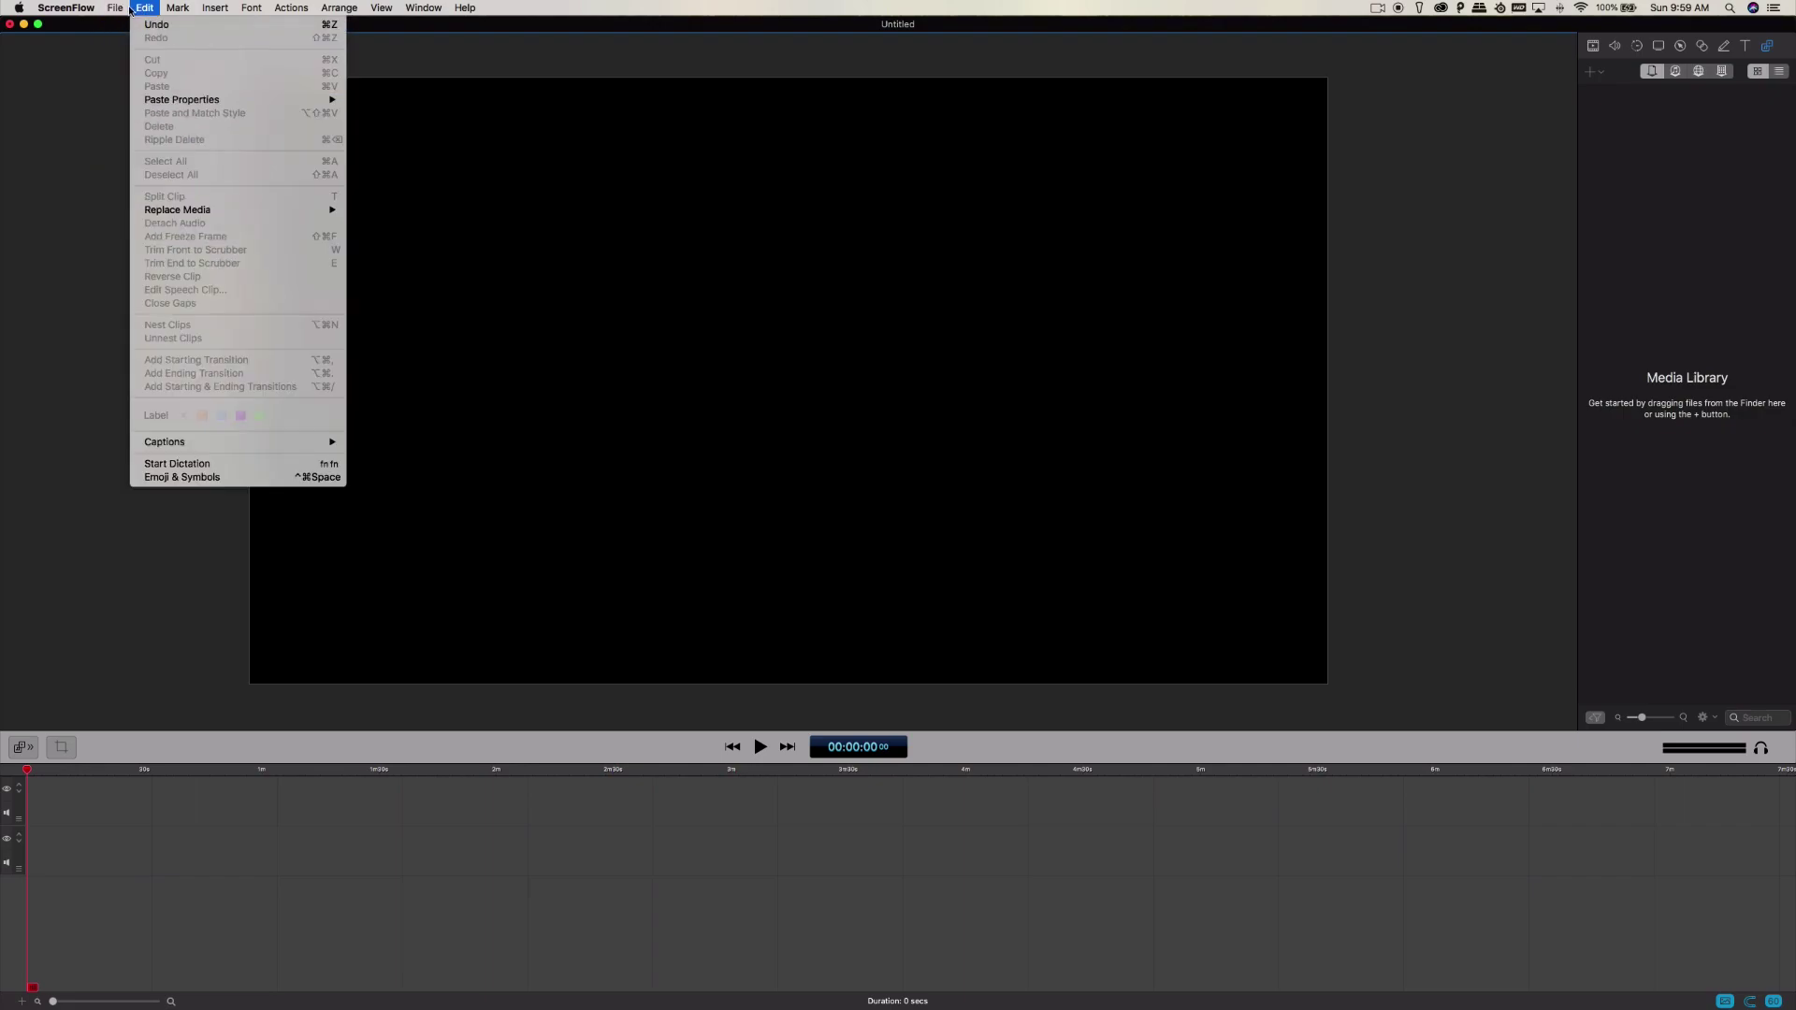
pyautogui.moveTo(227, 16)
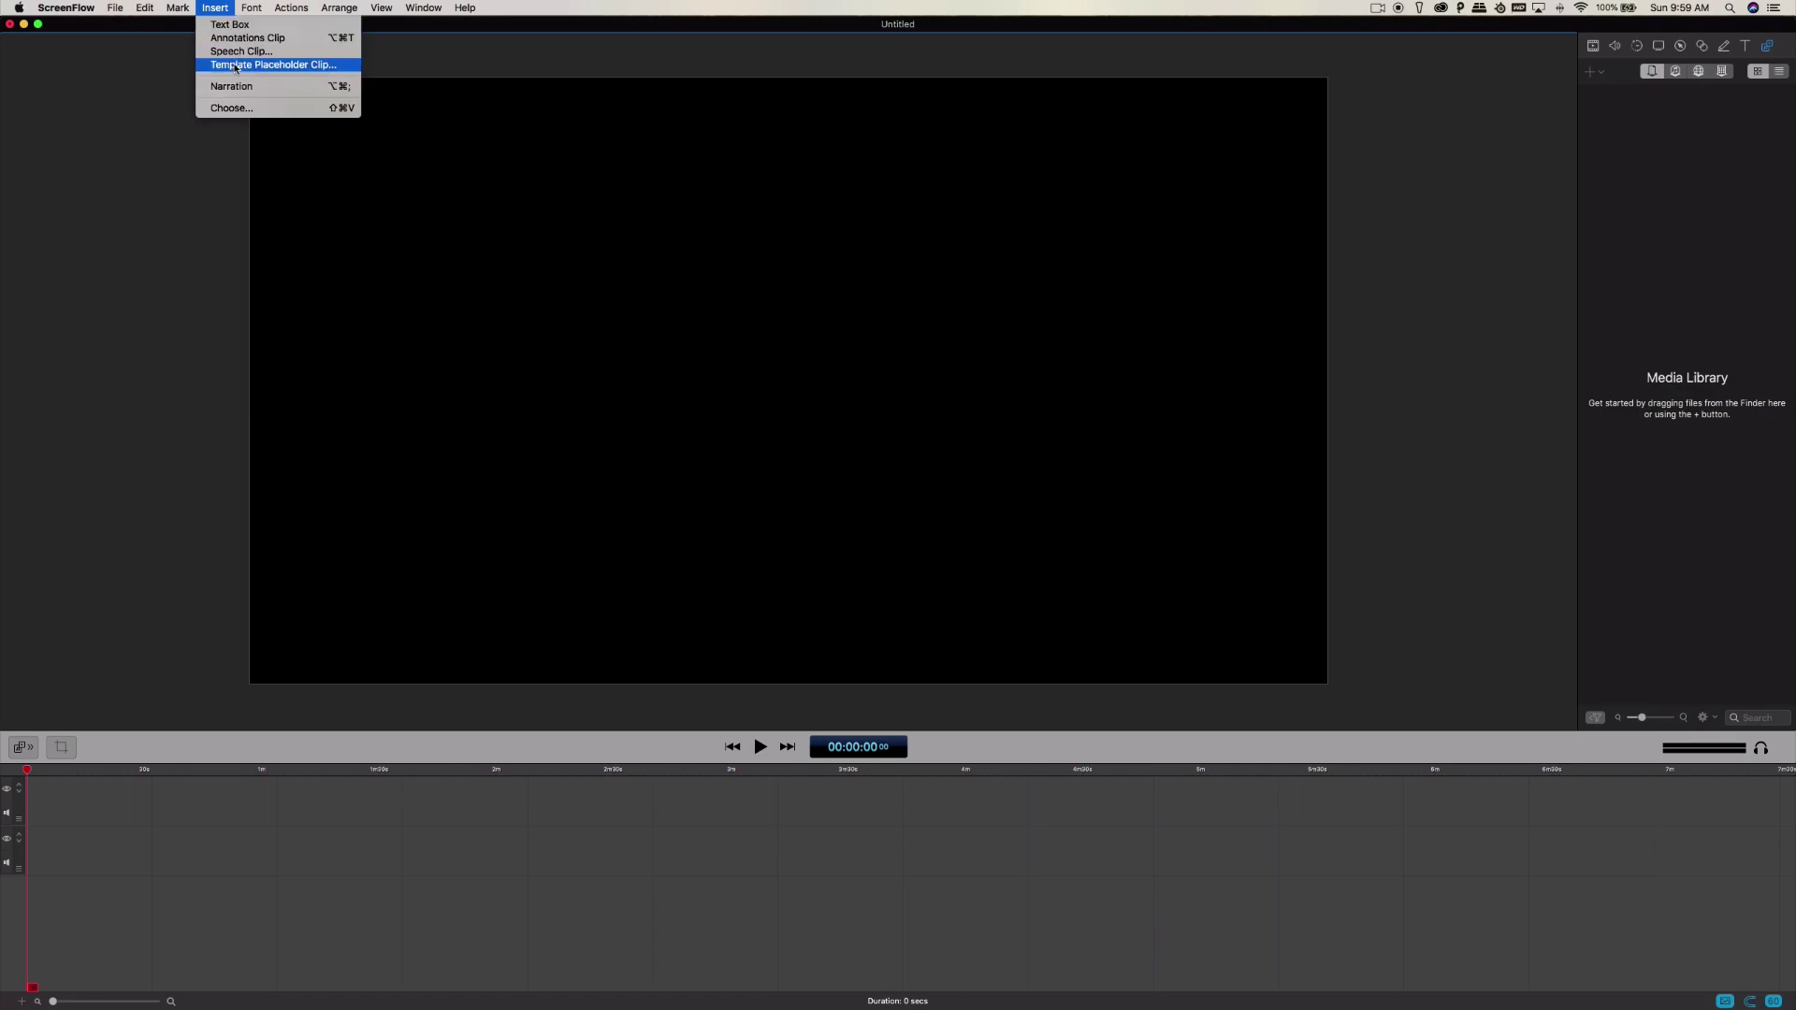
# Import IMG_5341.MOV from the WD My Passport Ultra drive onto the timeline
pyautogui.click(234, 109)
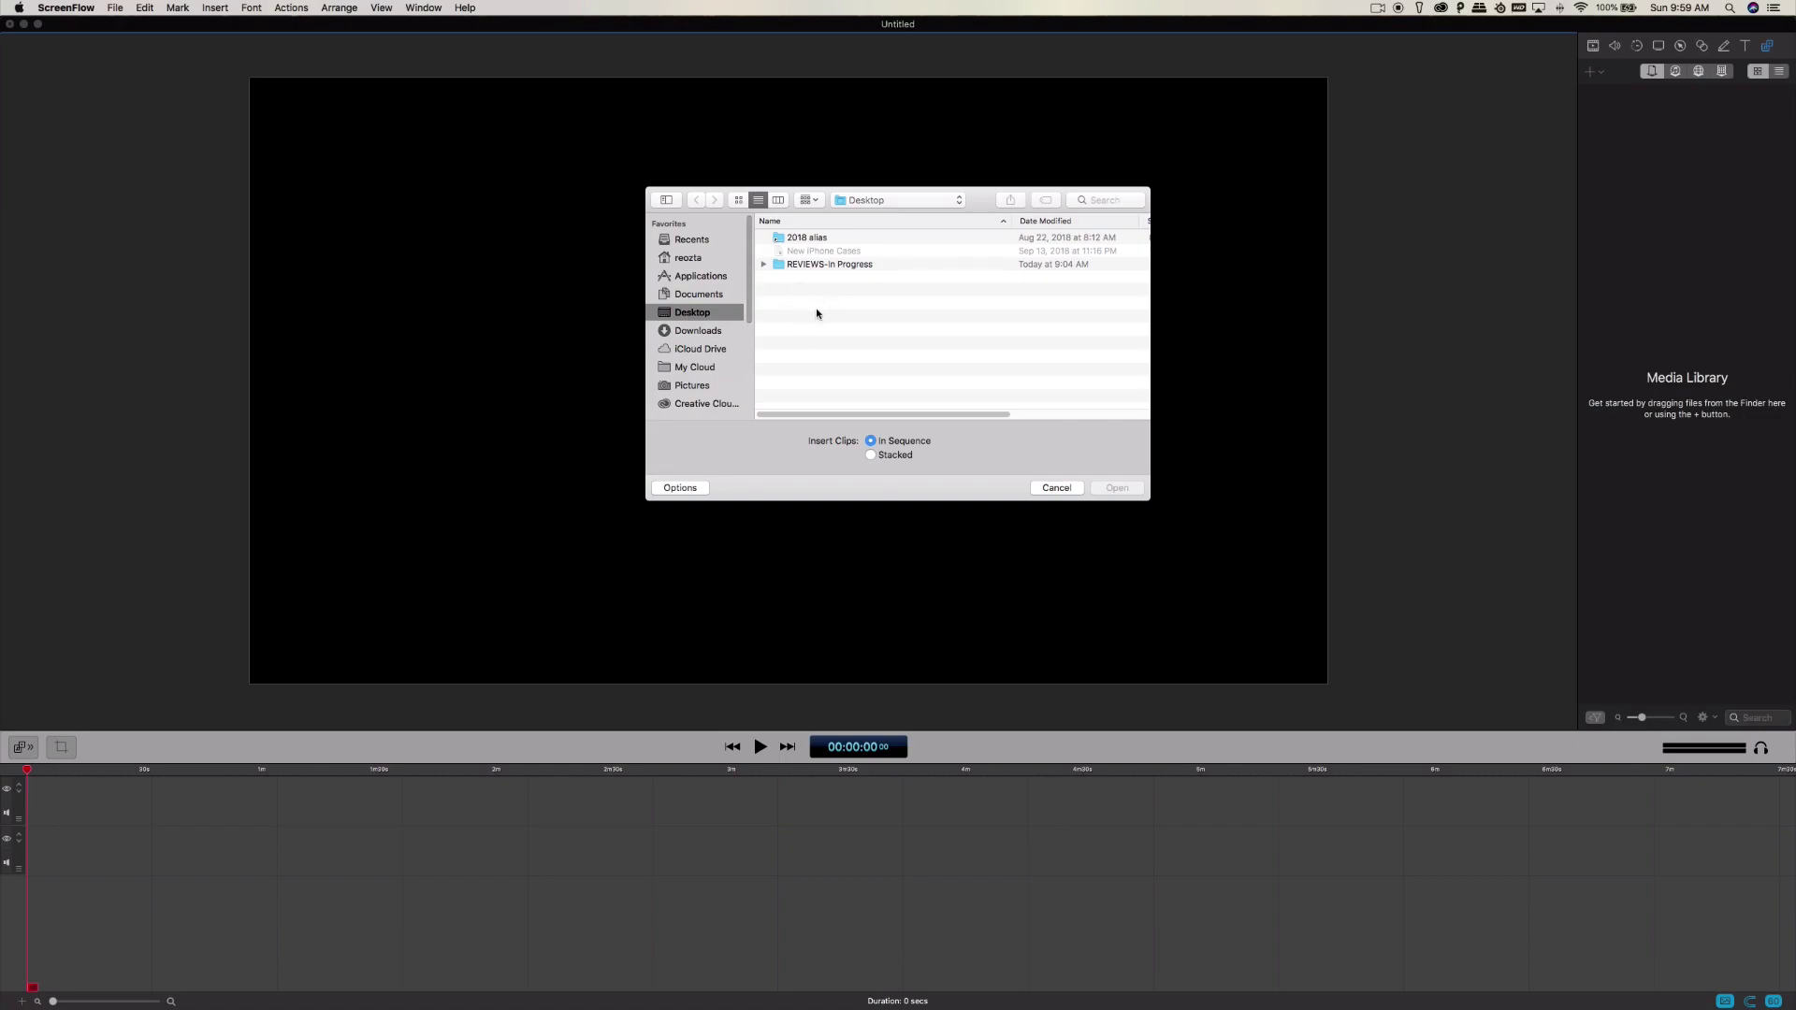
pyautogui.click(765, 267)
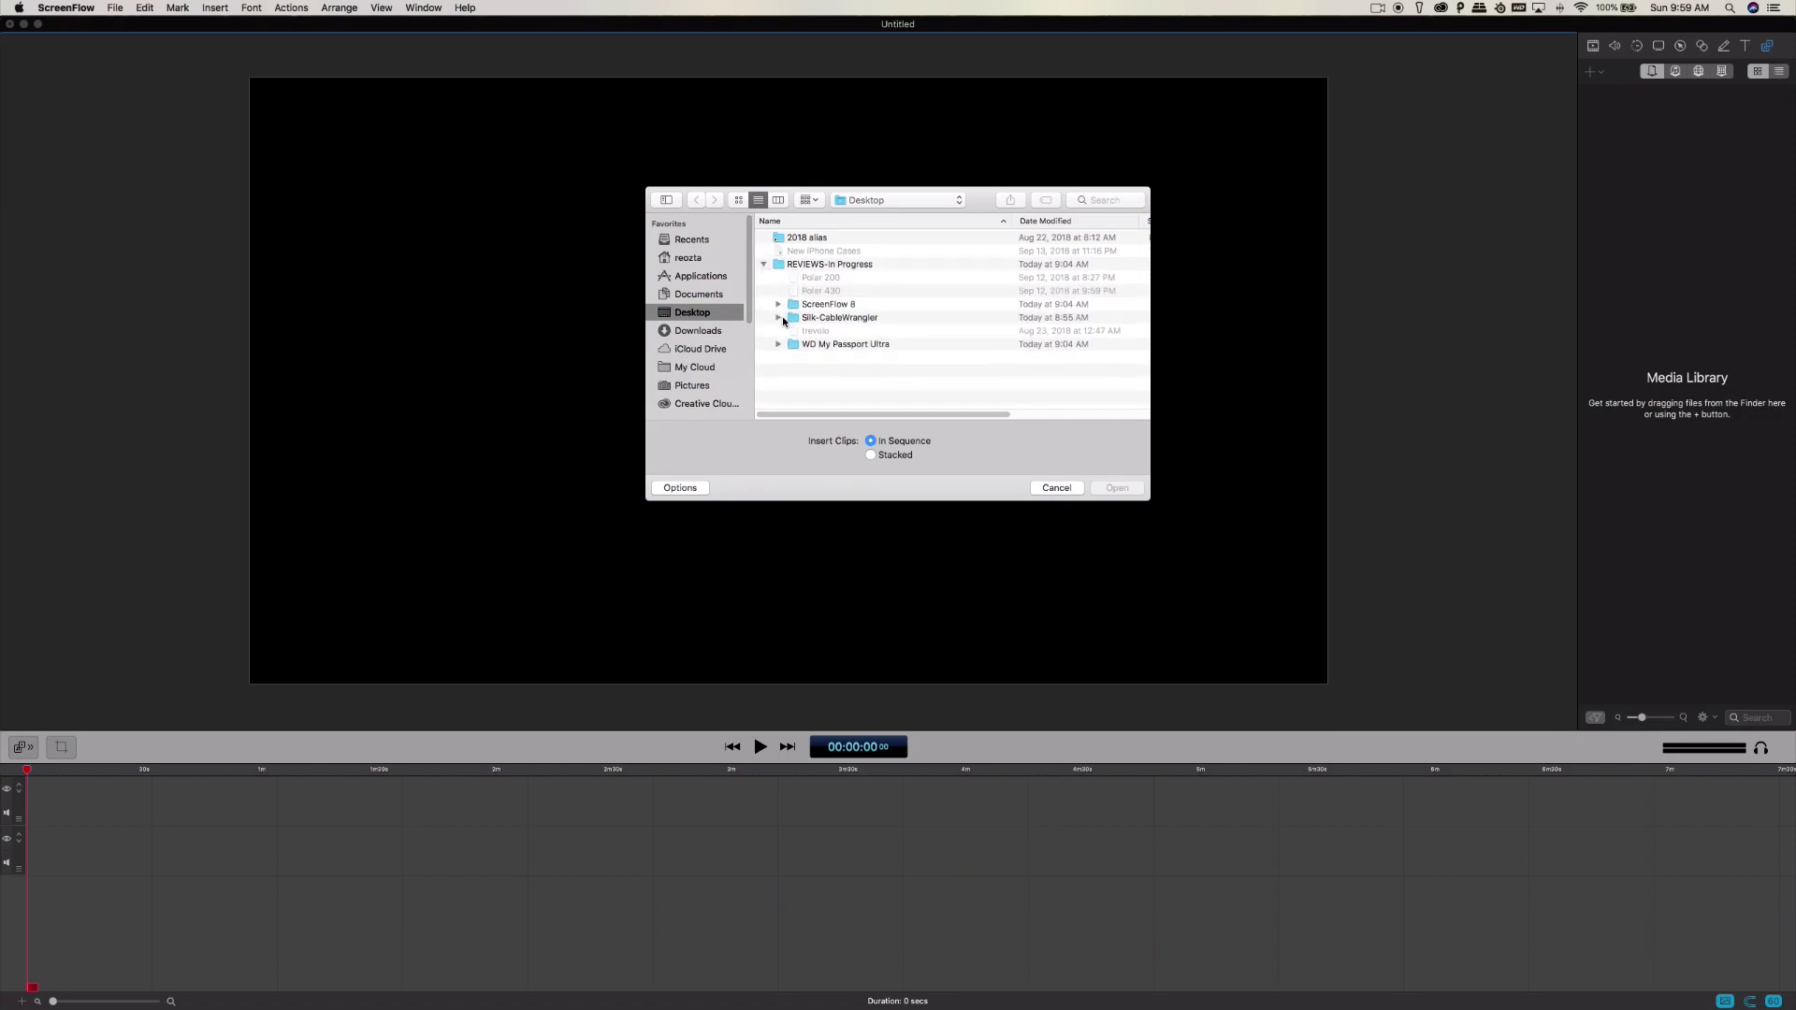
pyautogui.click(777, 305)
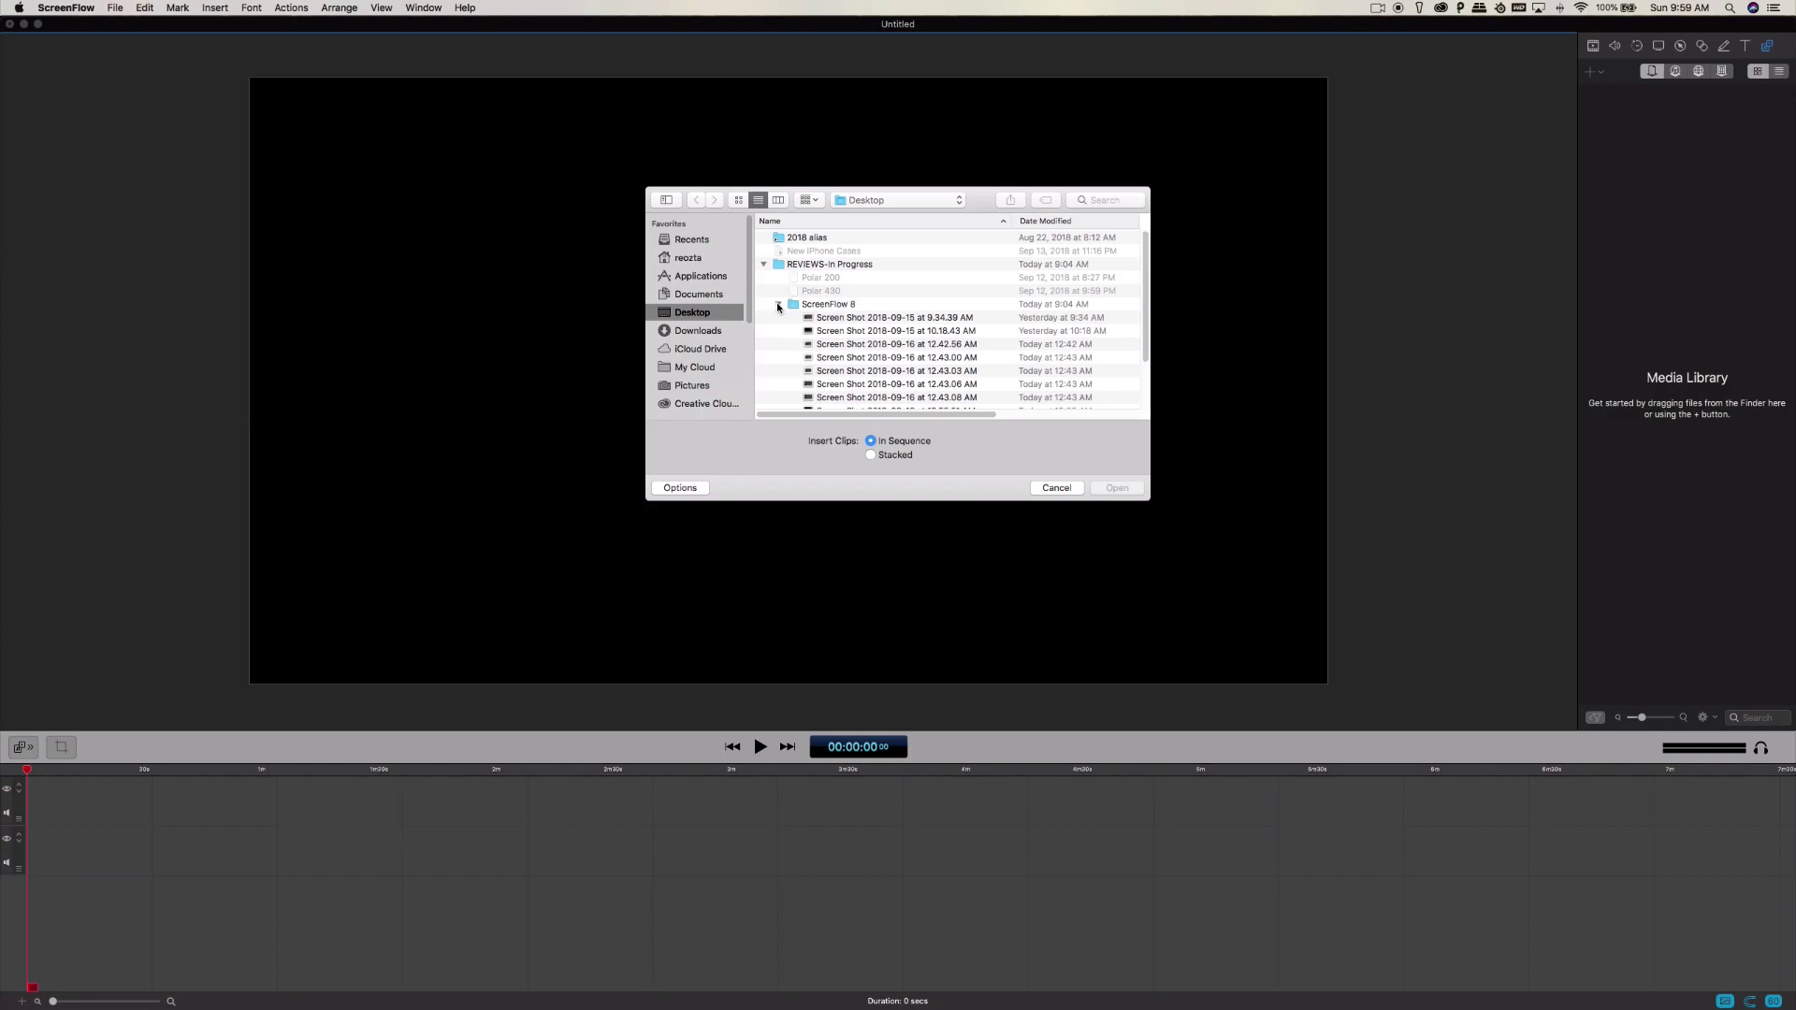
pyautogui.click(778, 305)
pyautogui.click(779, 345)
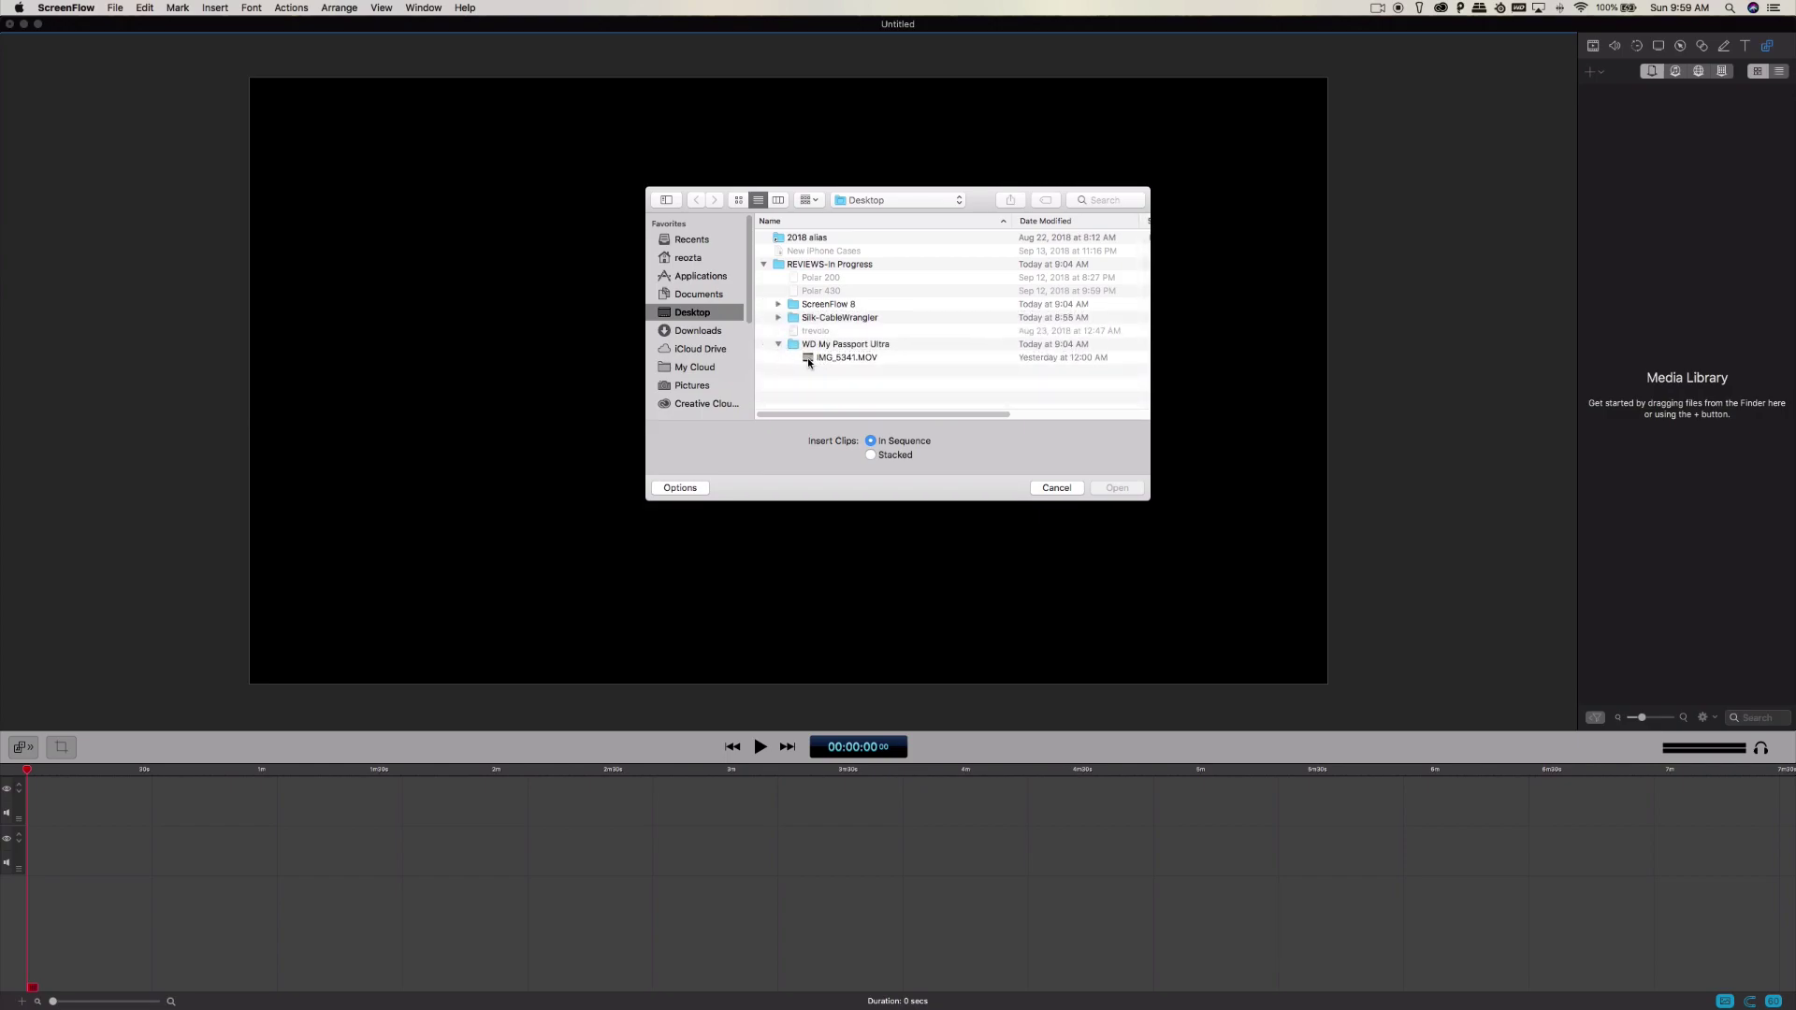
pyautogui.click(810, 359)
pyautogui.click(1116, 489)
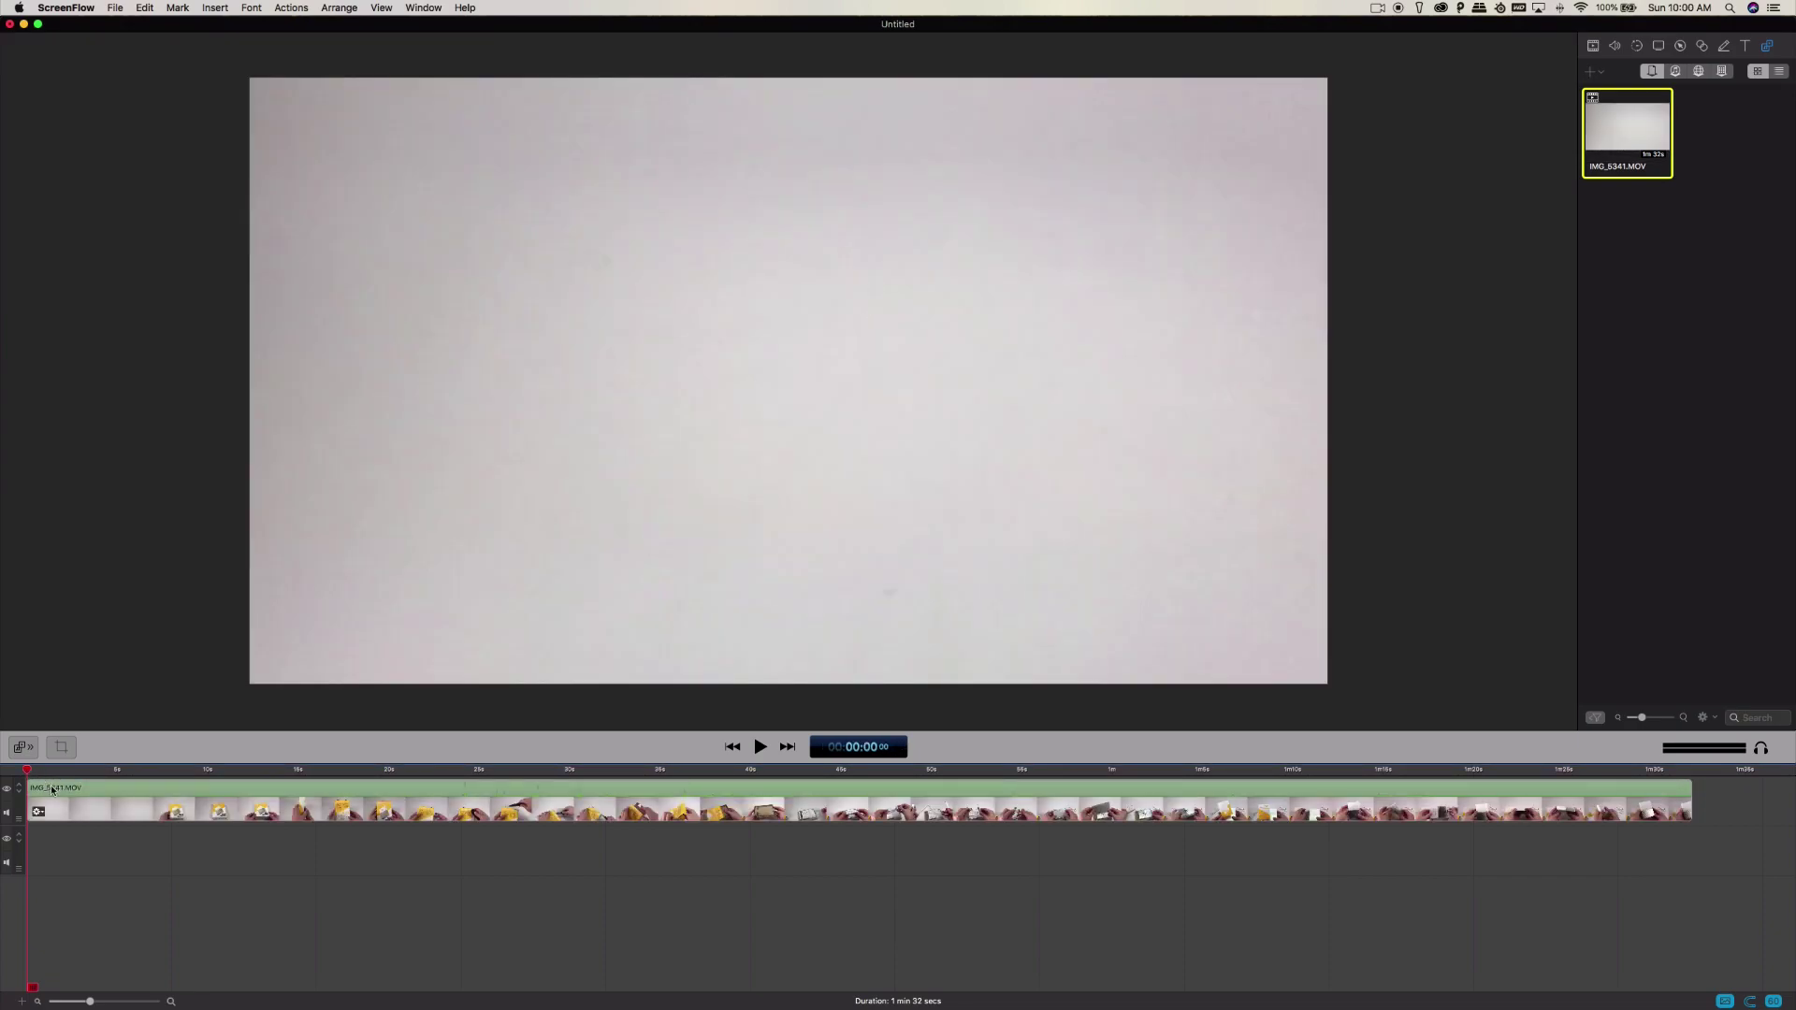
# On IMG_5341.MOV, try a split near 54 seconds, undo it, then scrub forward to the packaged drive
pyautogui.click(53, 791)
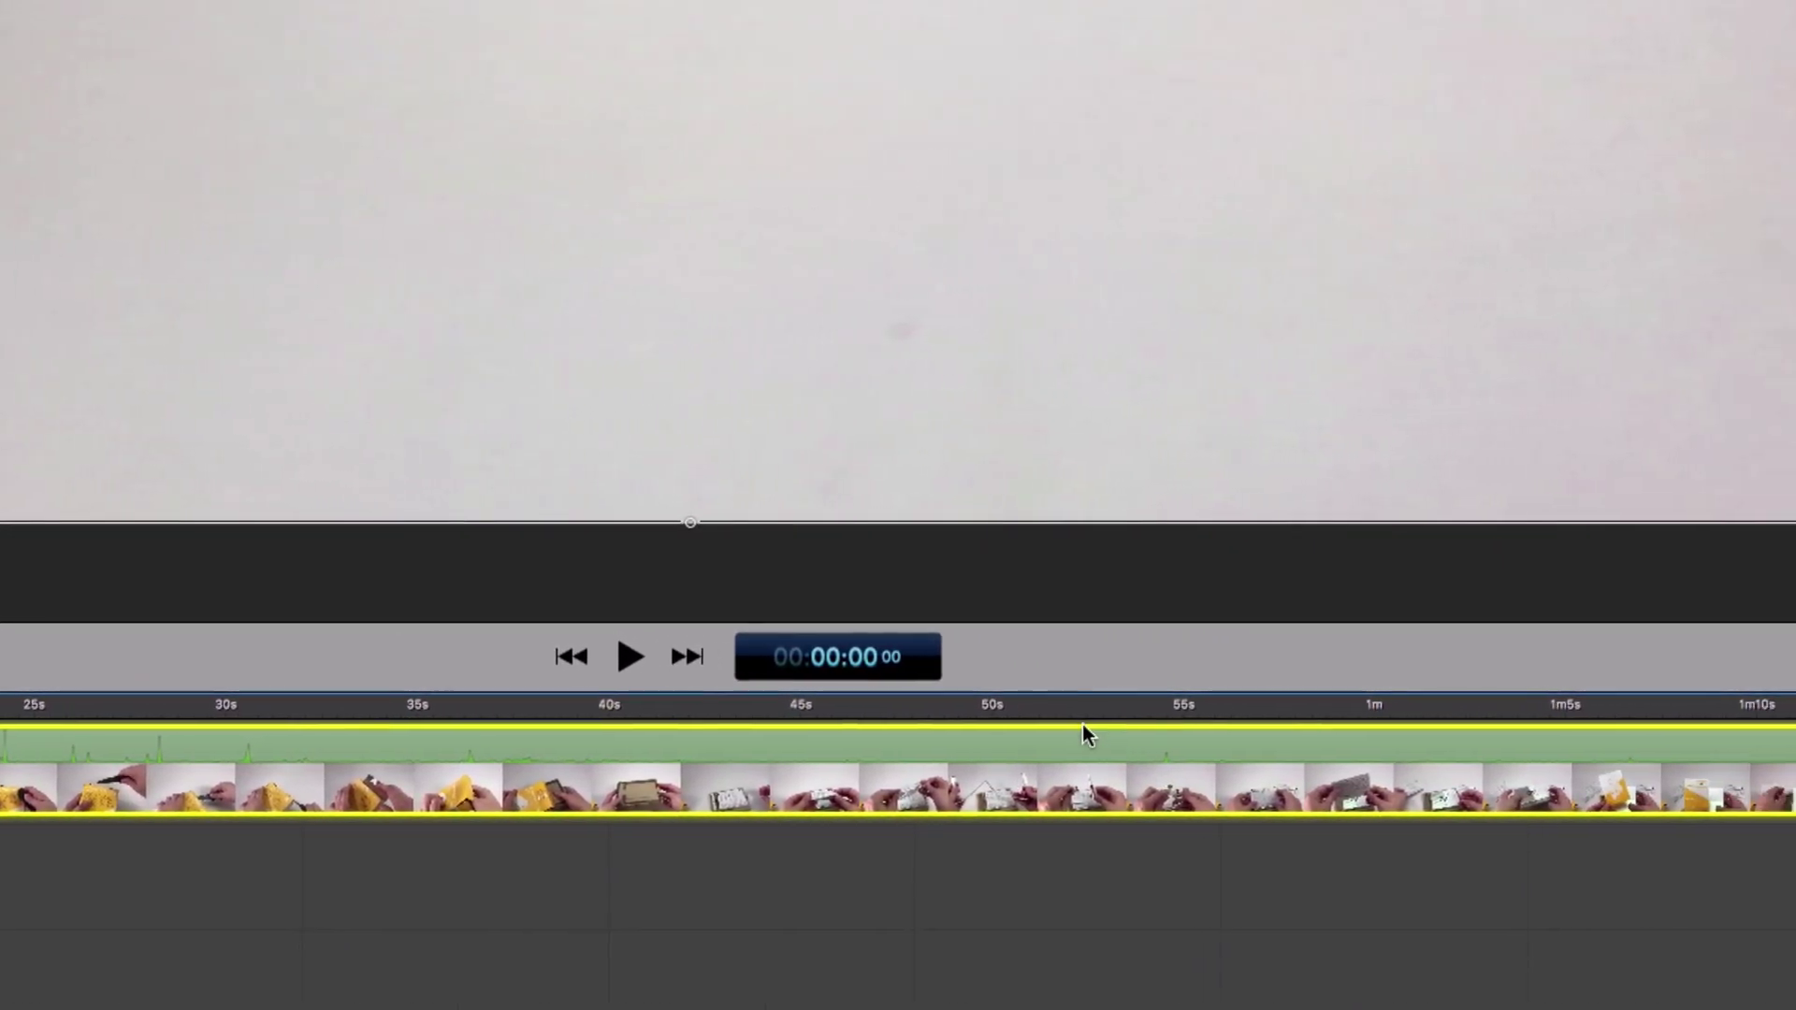
pyautogui.click(1027, 703)
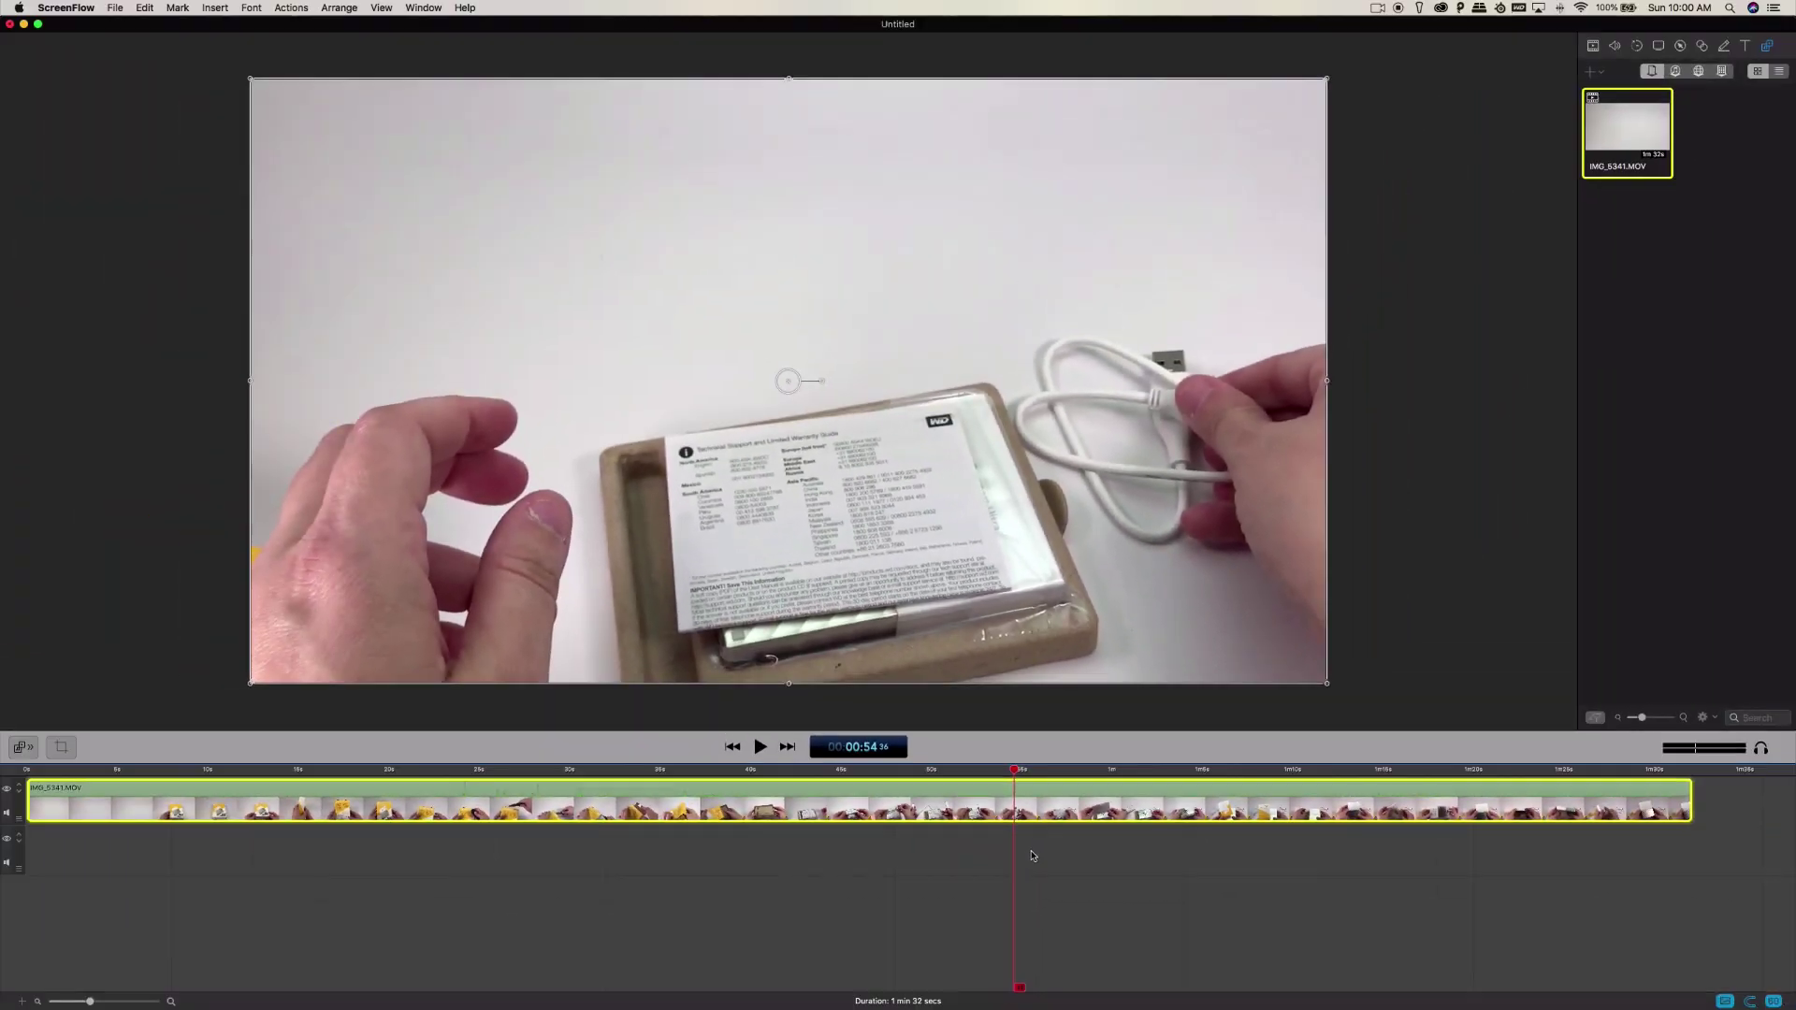
pyautogui.moveTo(1015, 770); pyautogui.dragTo(948, 773)
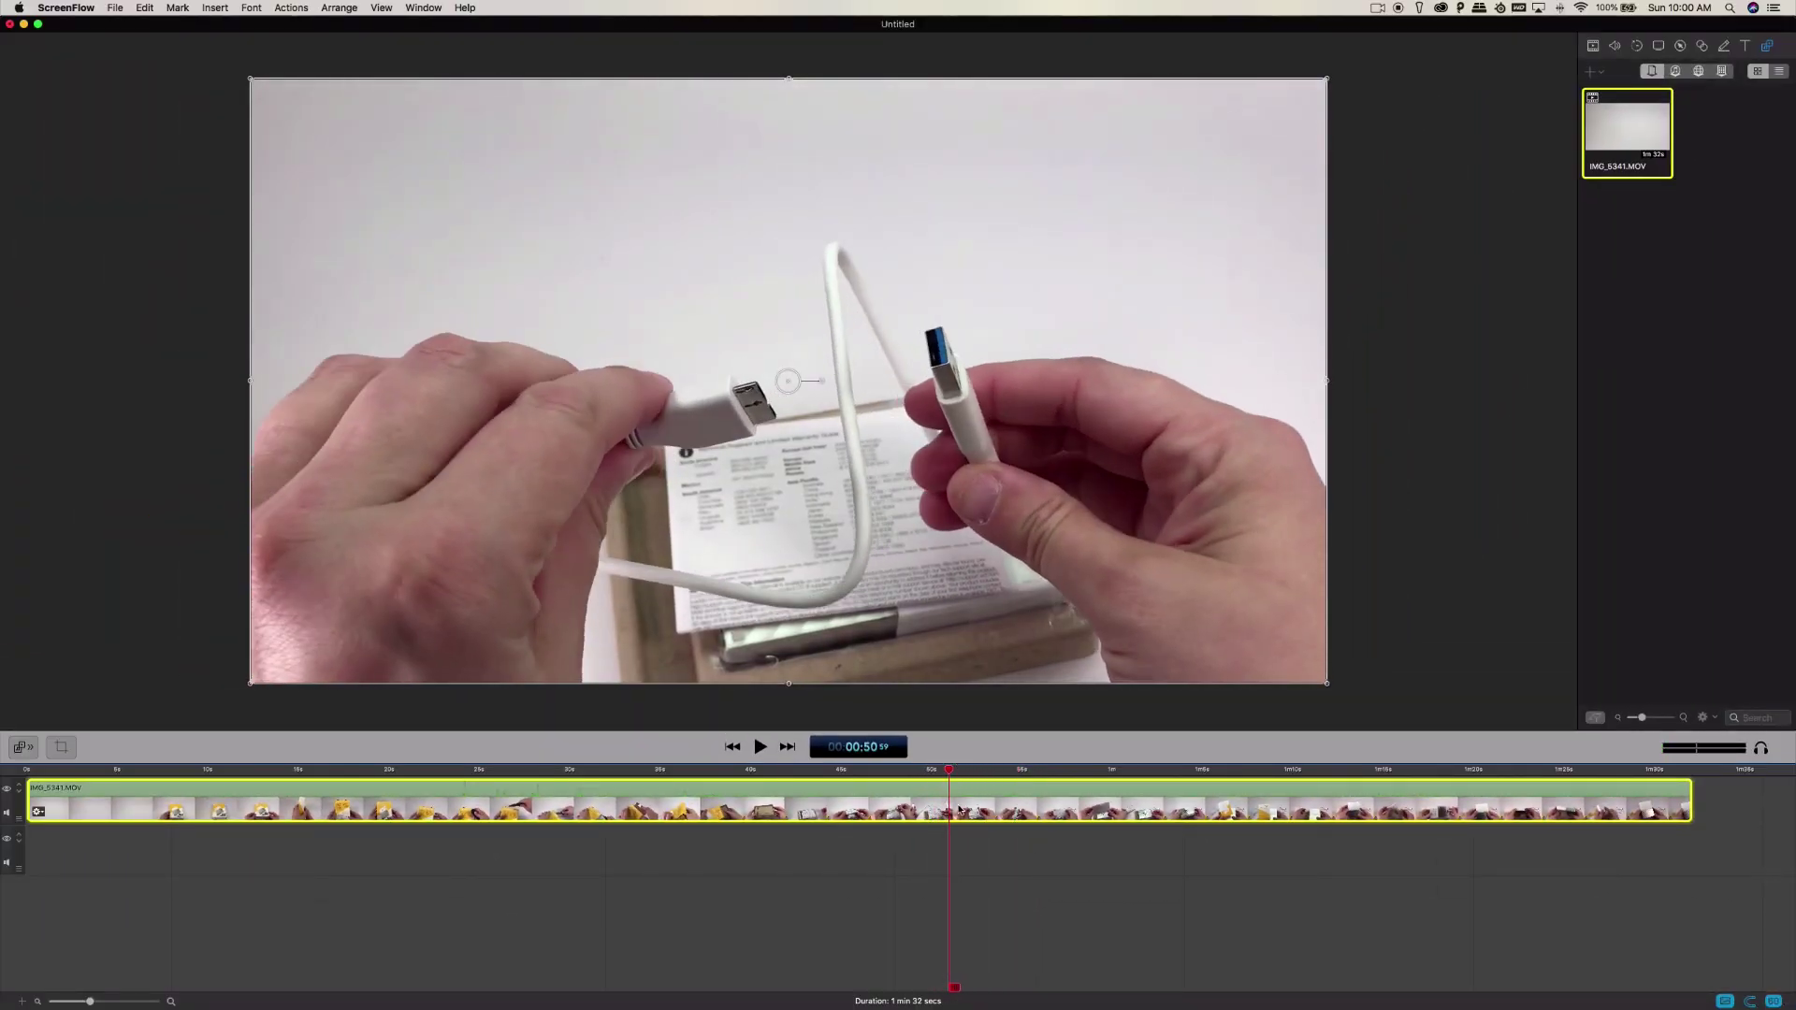
pyautogui.press('t')
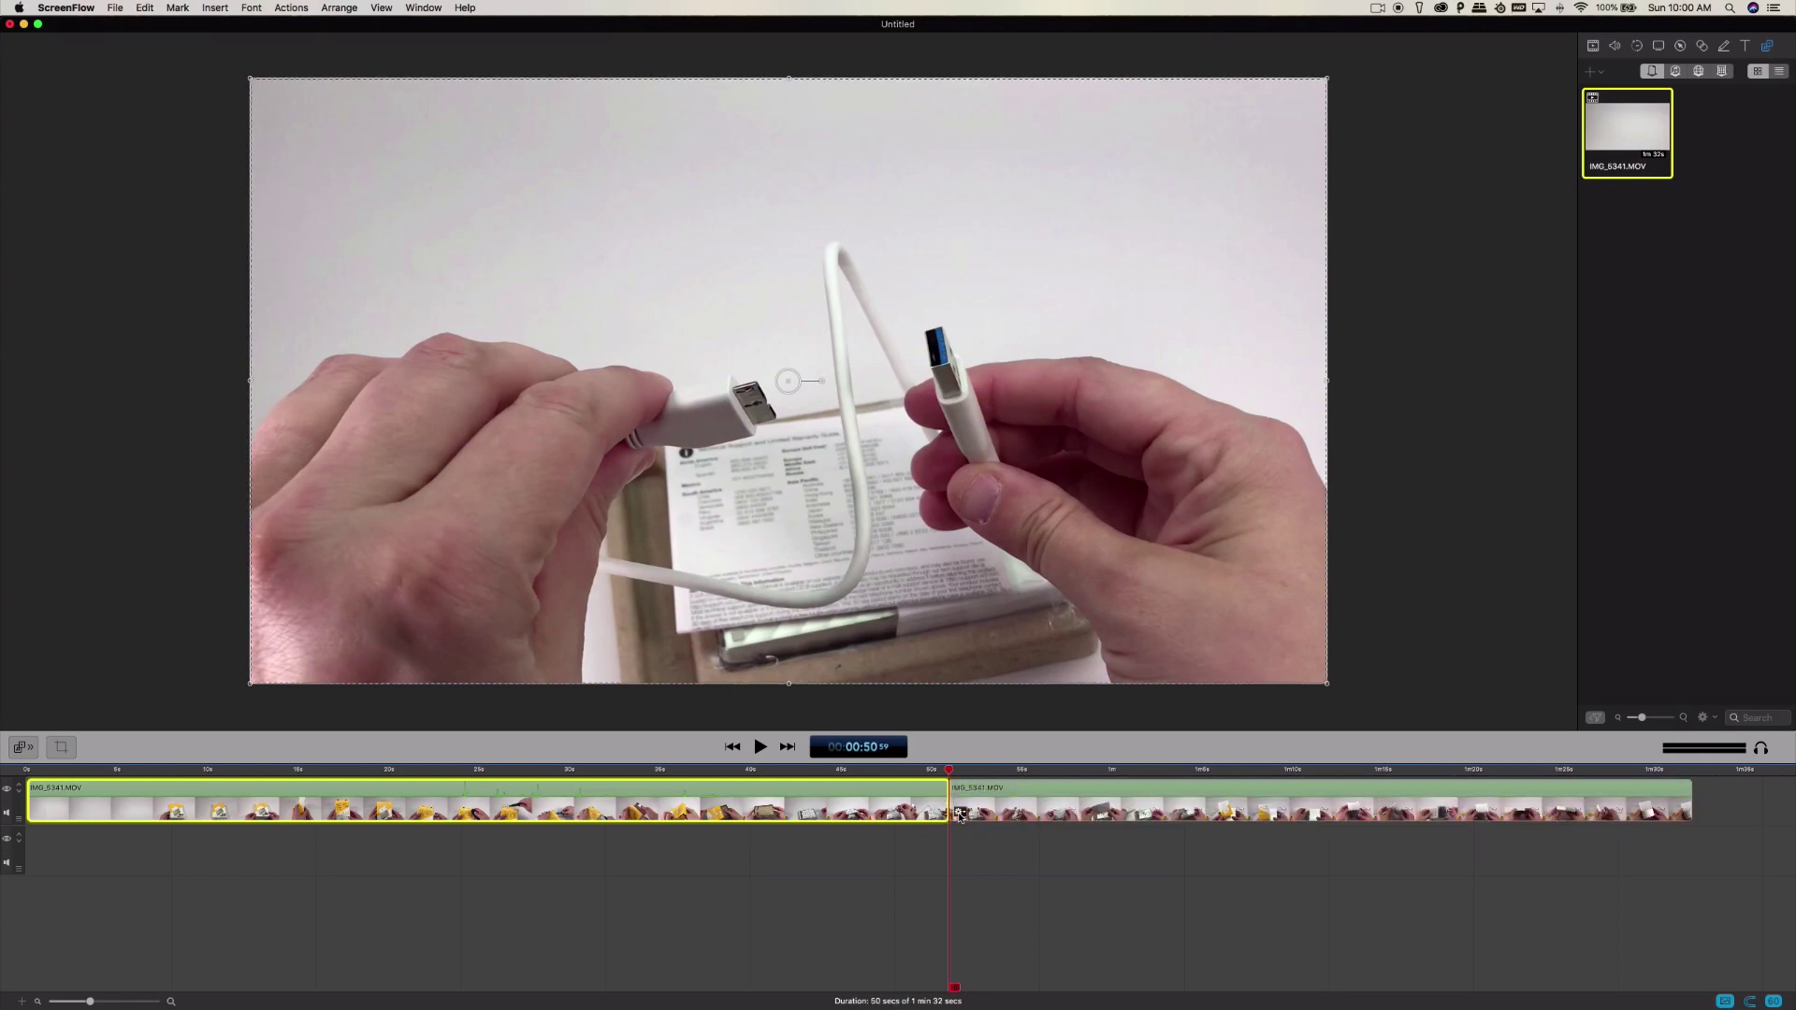
pyautogui.press('super+z')
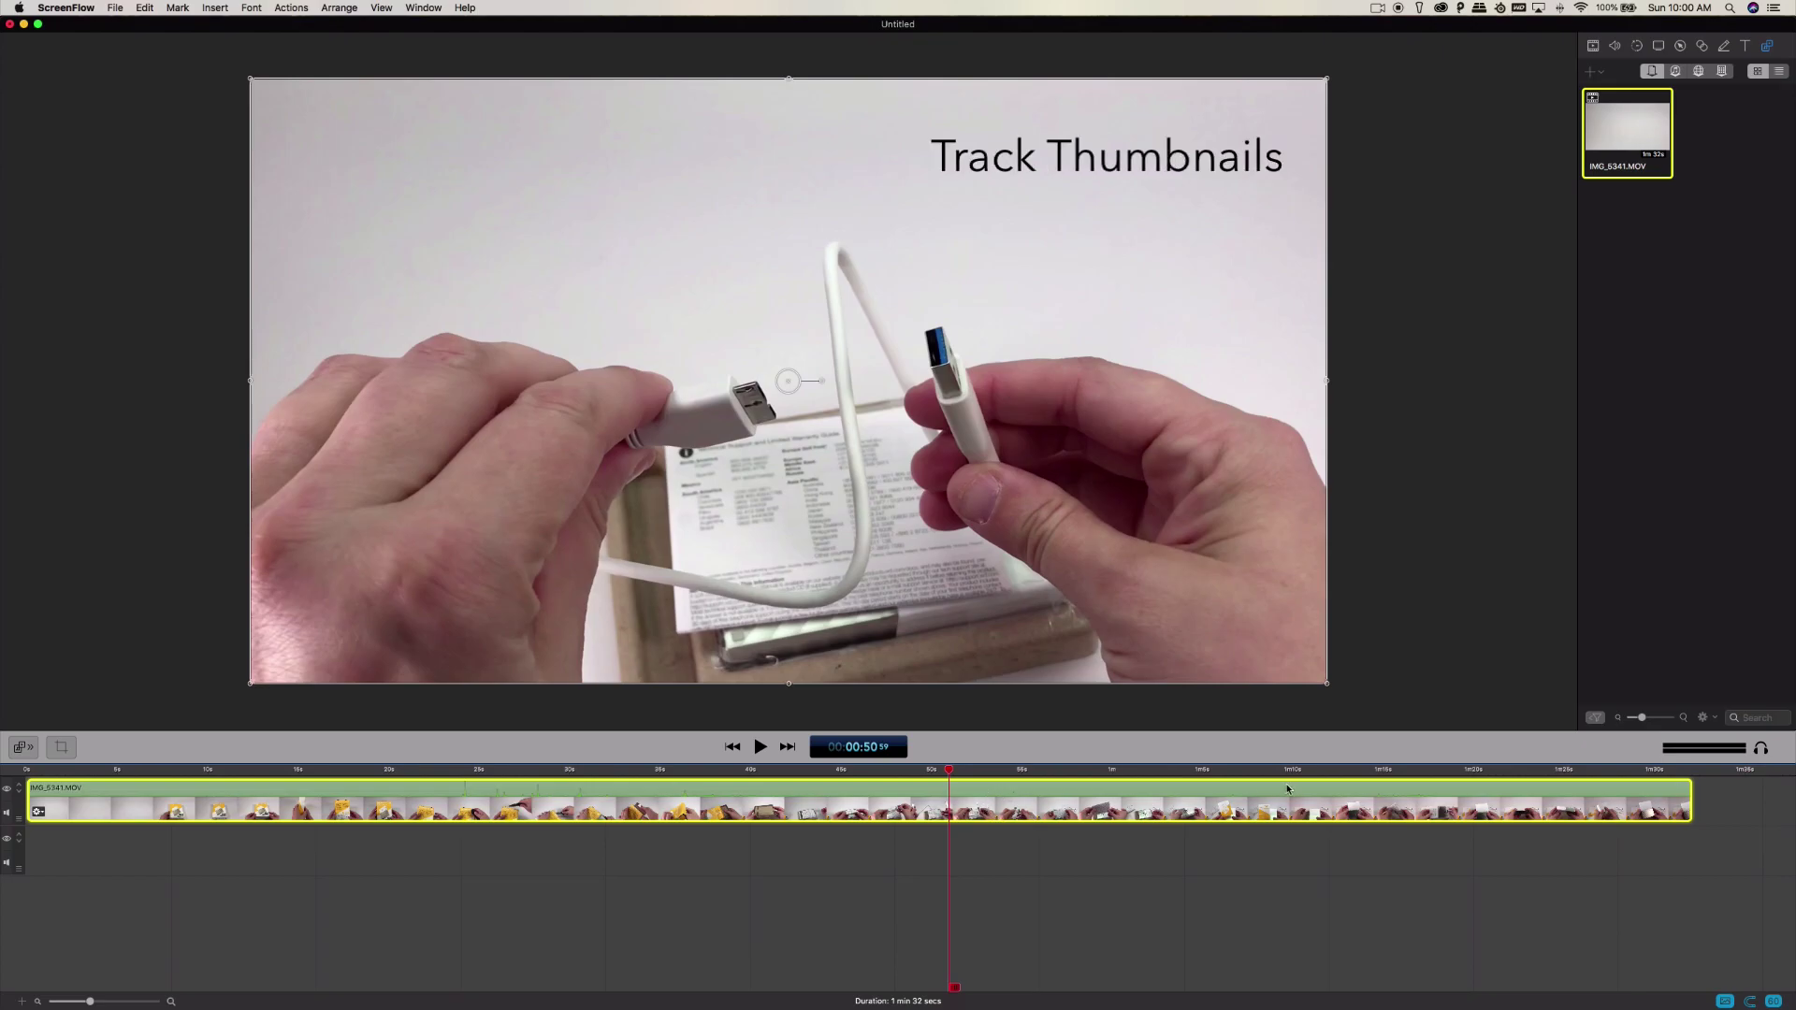
pyautogui.moveTo(1289, 770); pyautogui.dragTo(1419, 770)
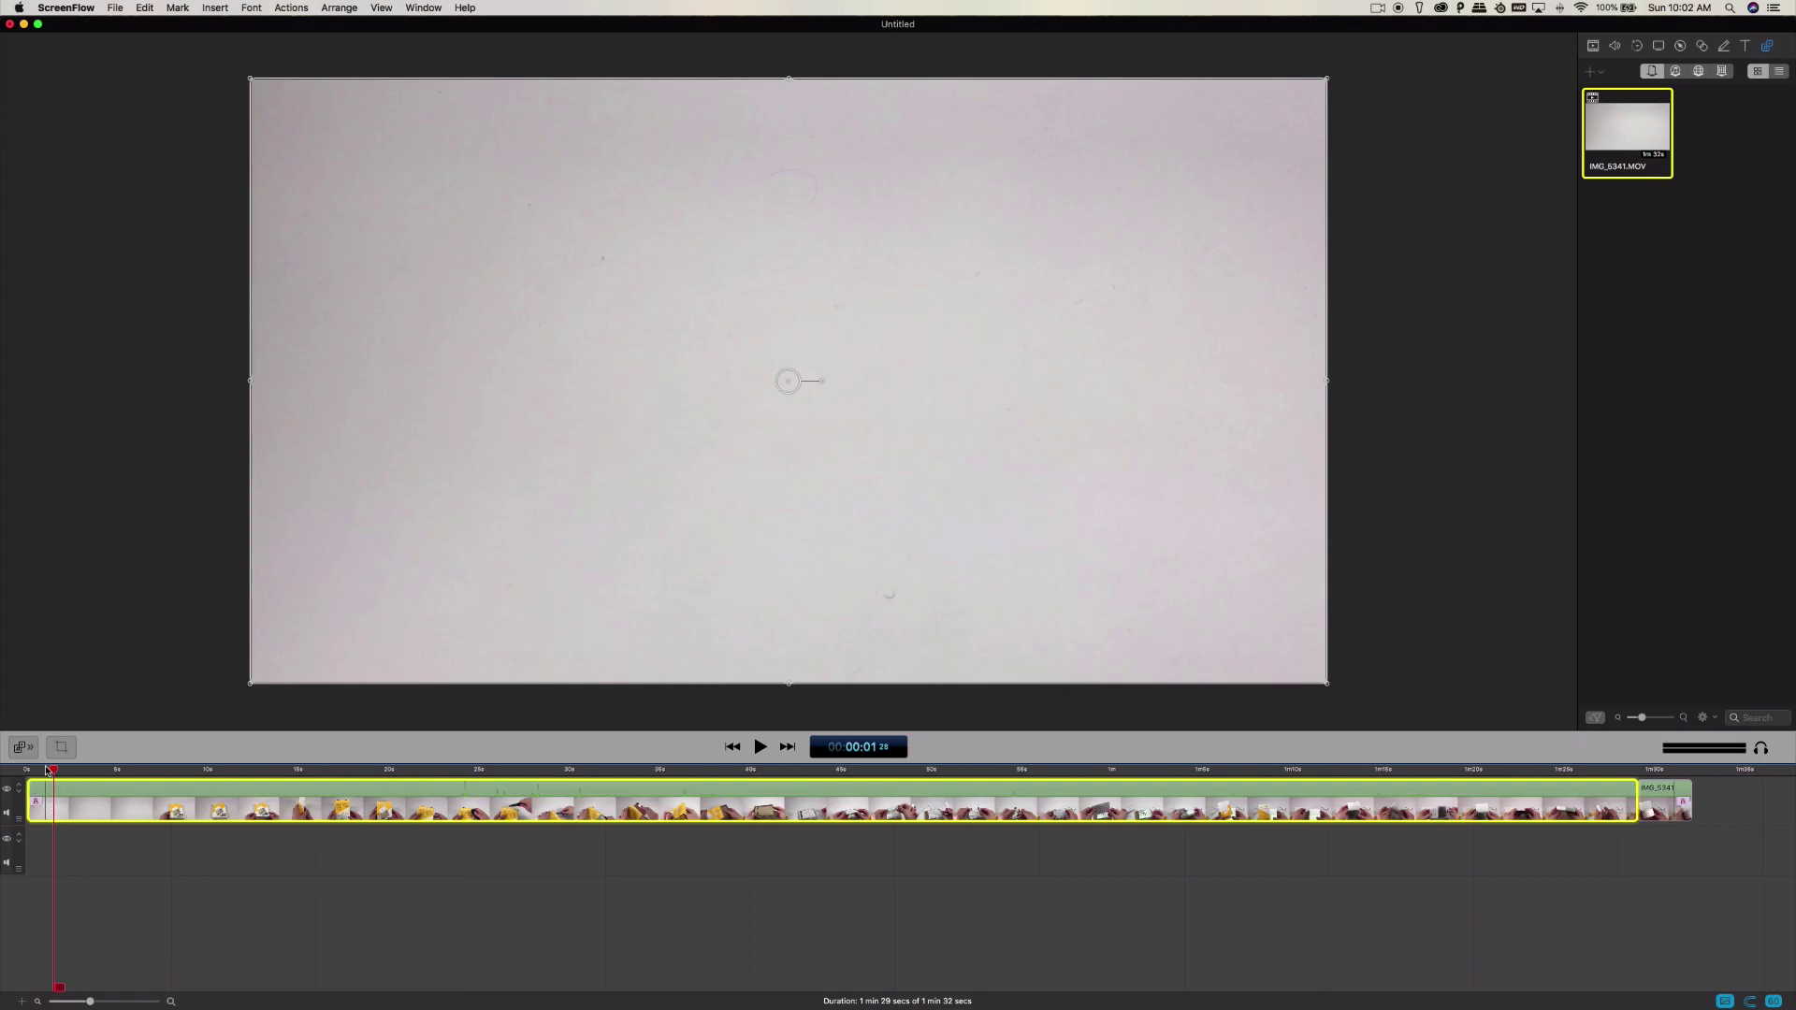
# Open the export settings and keep the 1920 x 1080 resolution
pyautogui.click(111, 7)
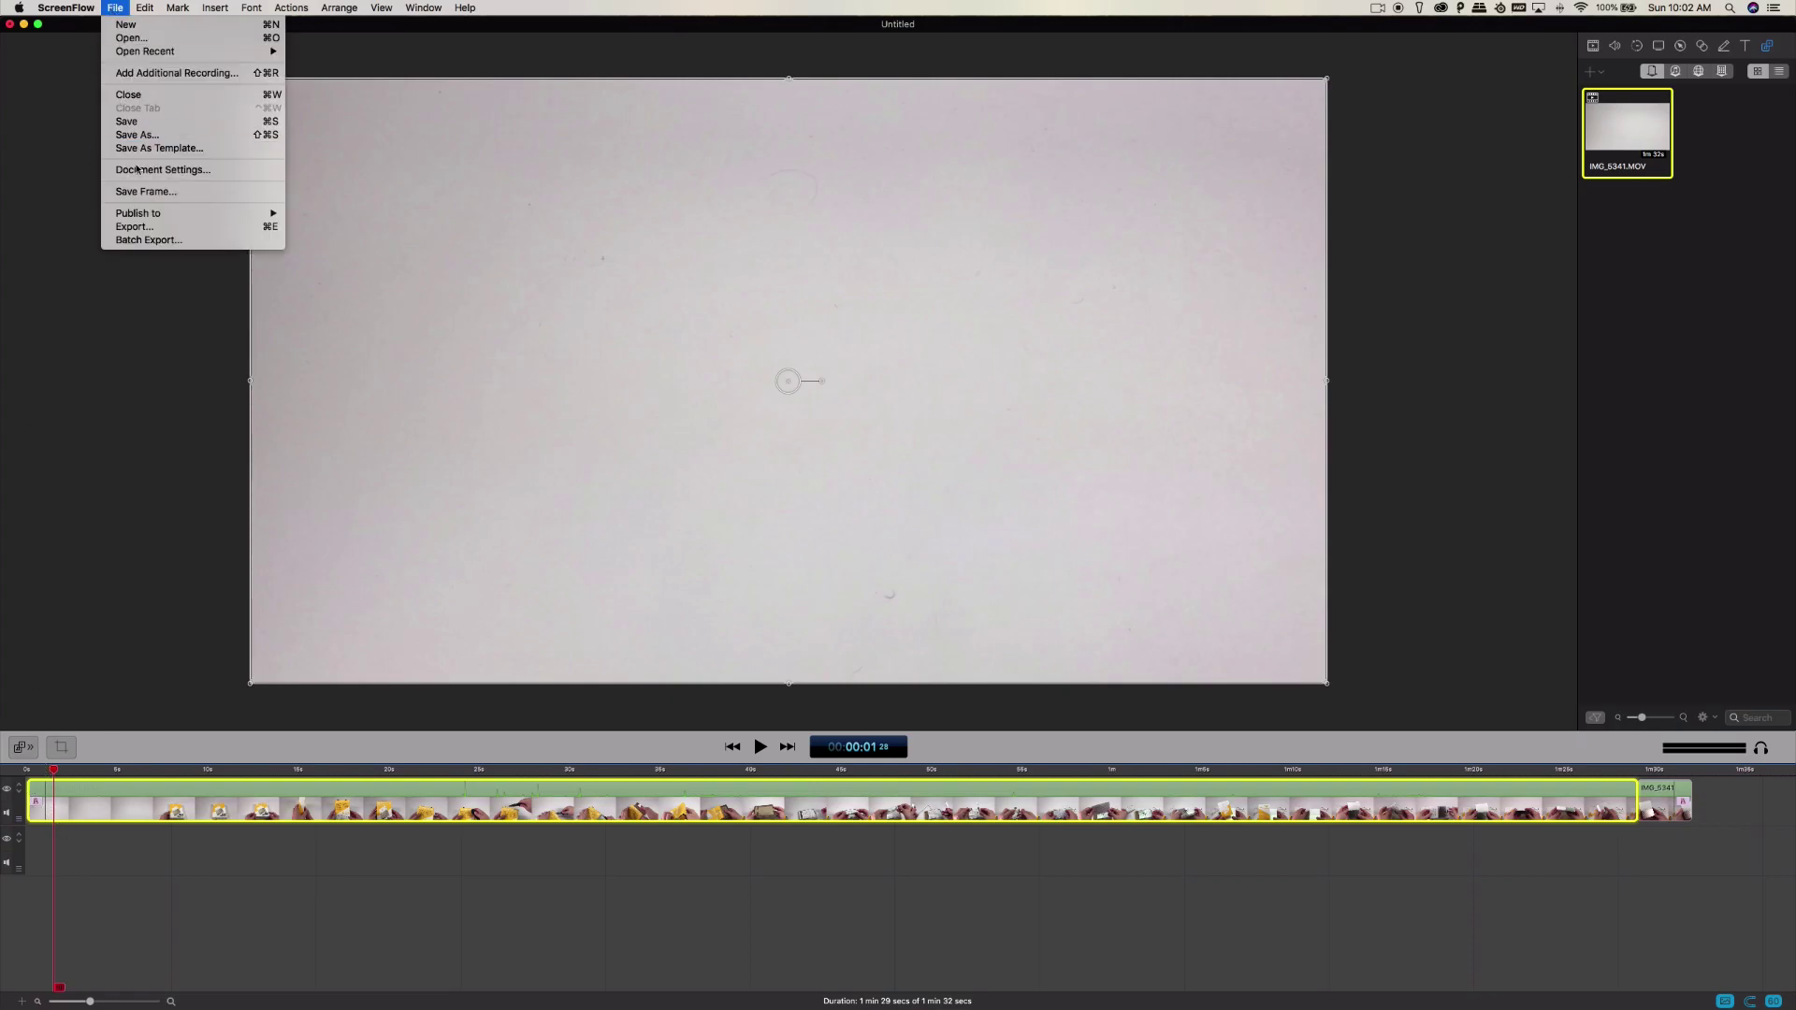
pyautogui.click(136, 229)
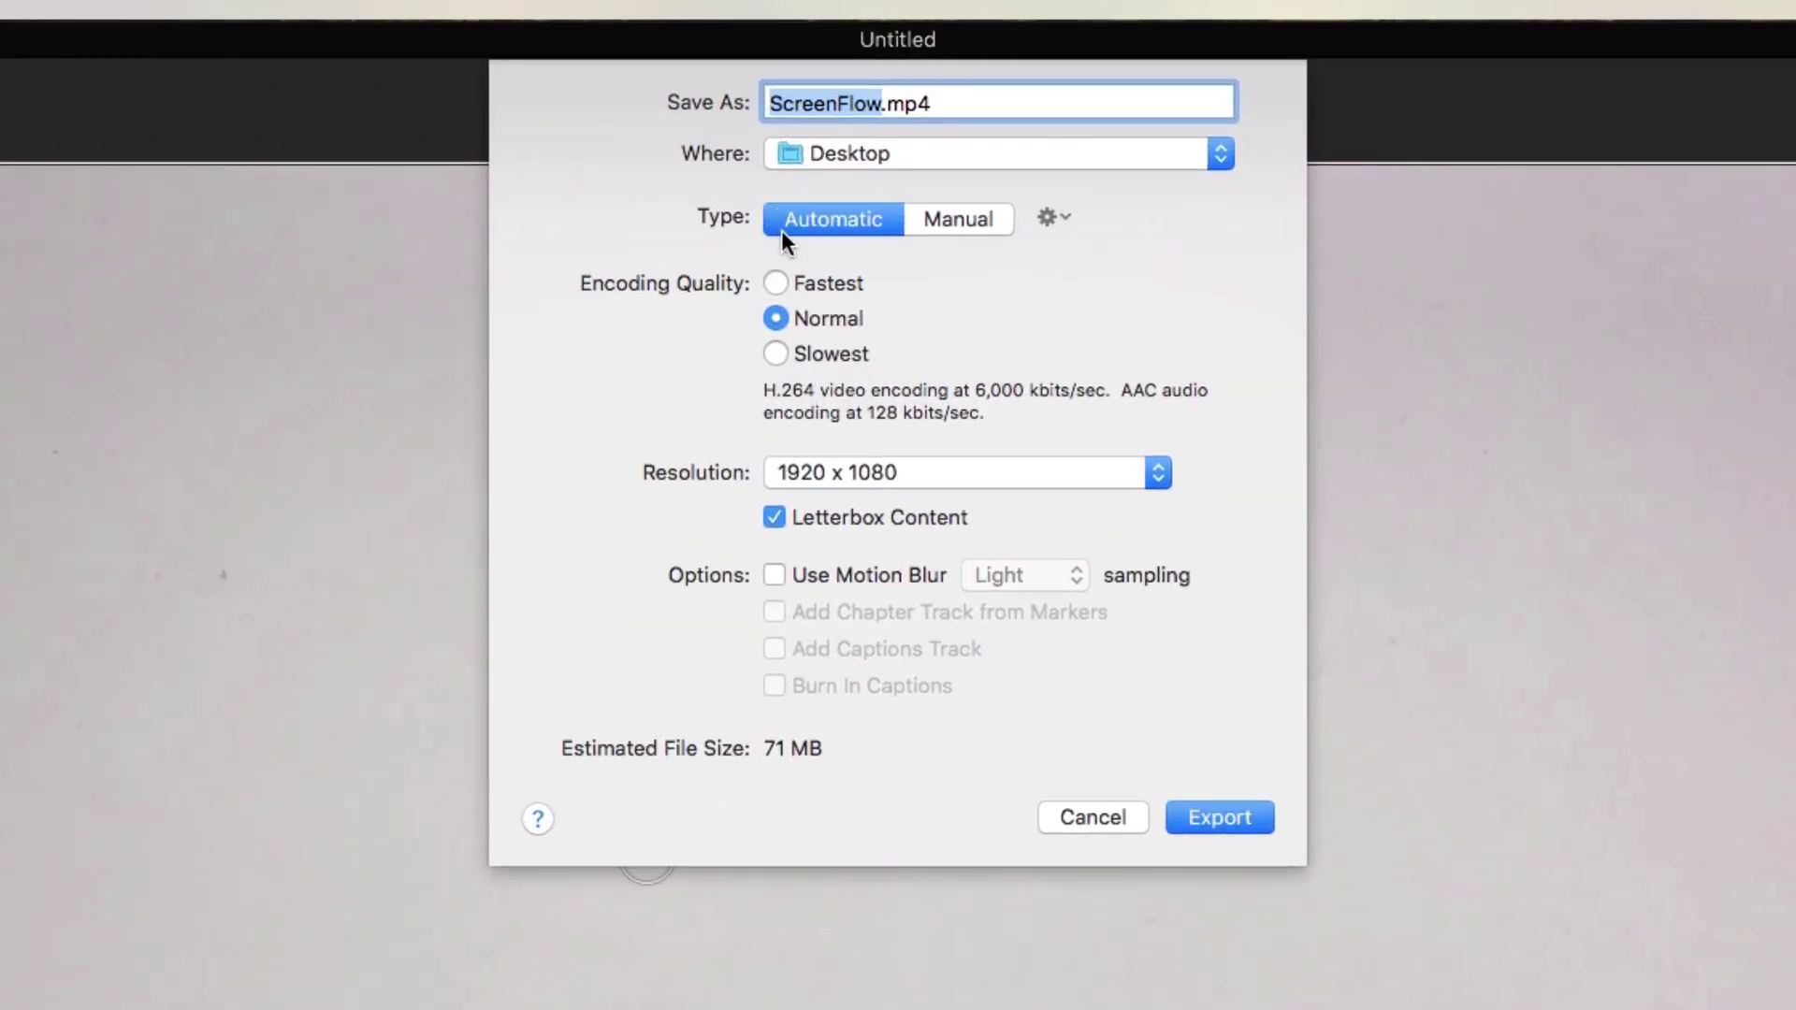
pyautogui.click(870, 473)
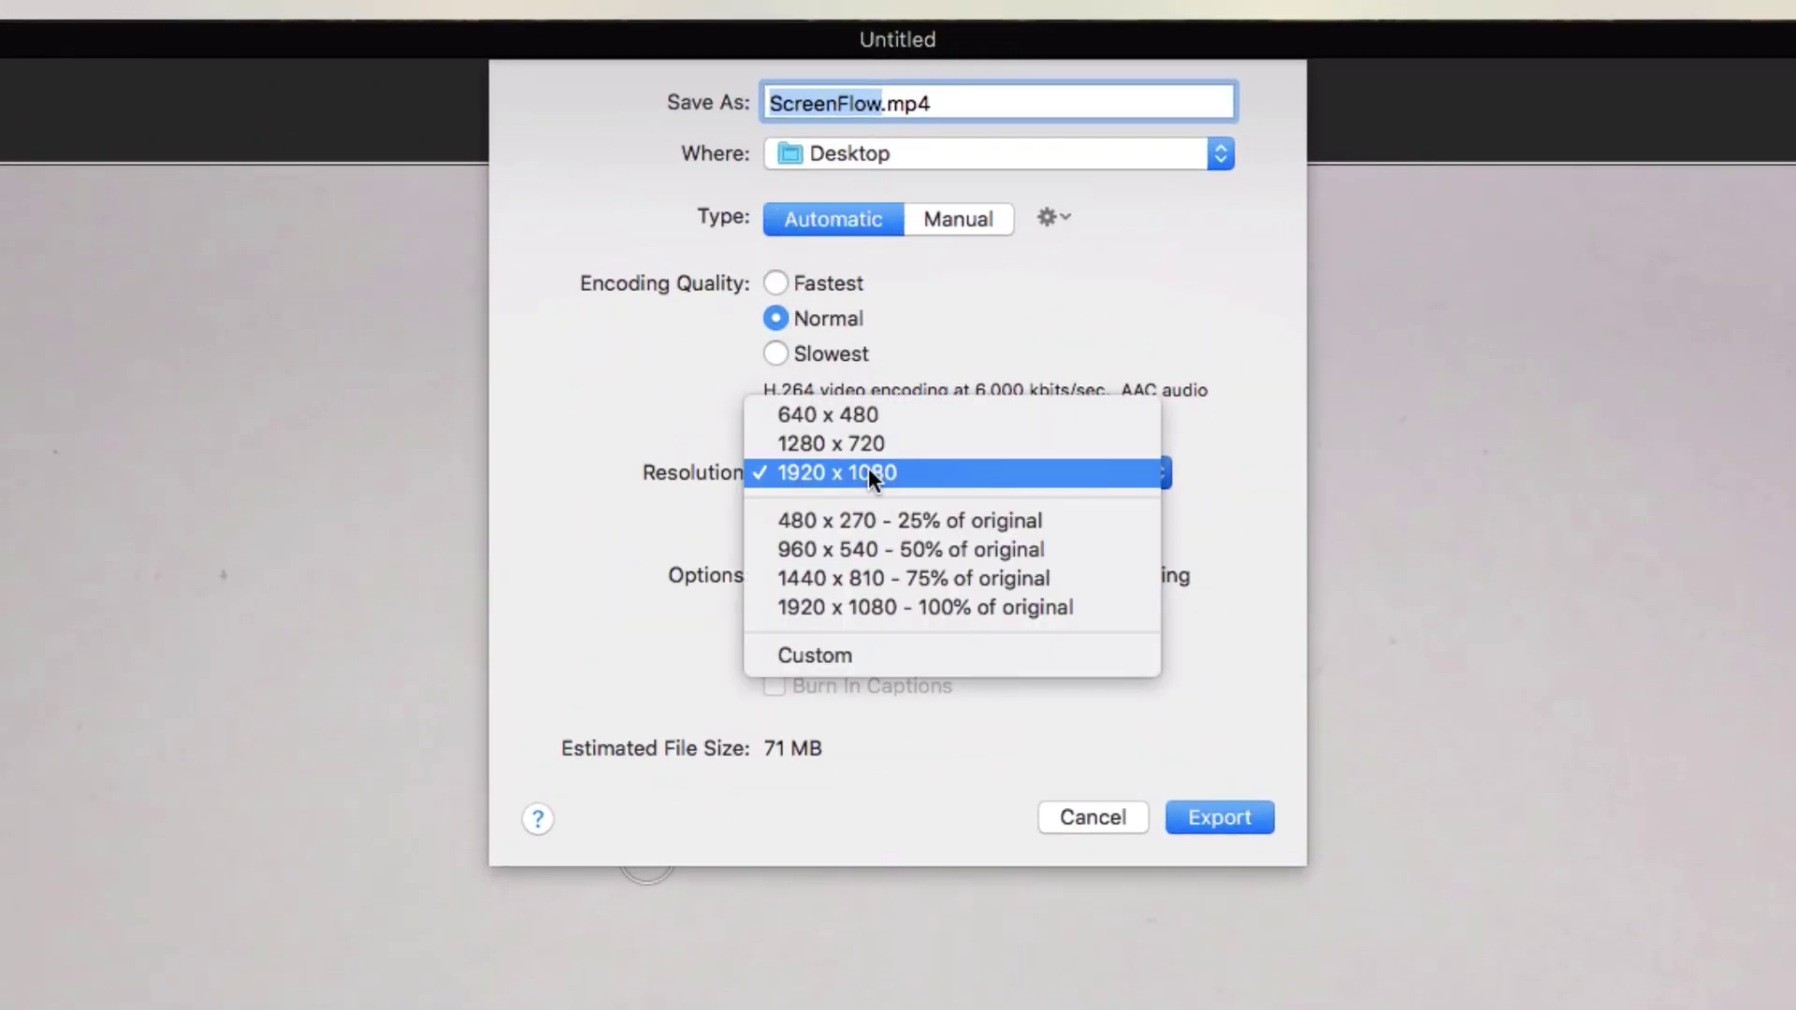
pyautogui.click(1265, 496)
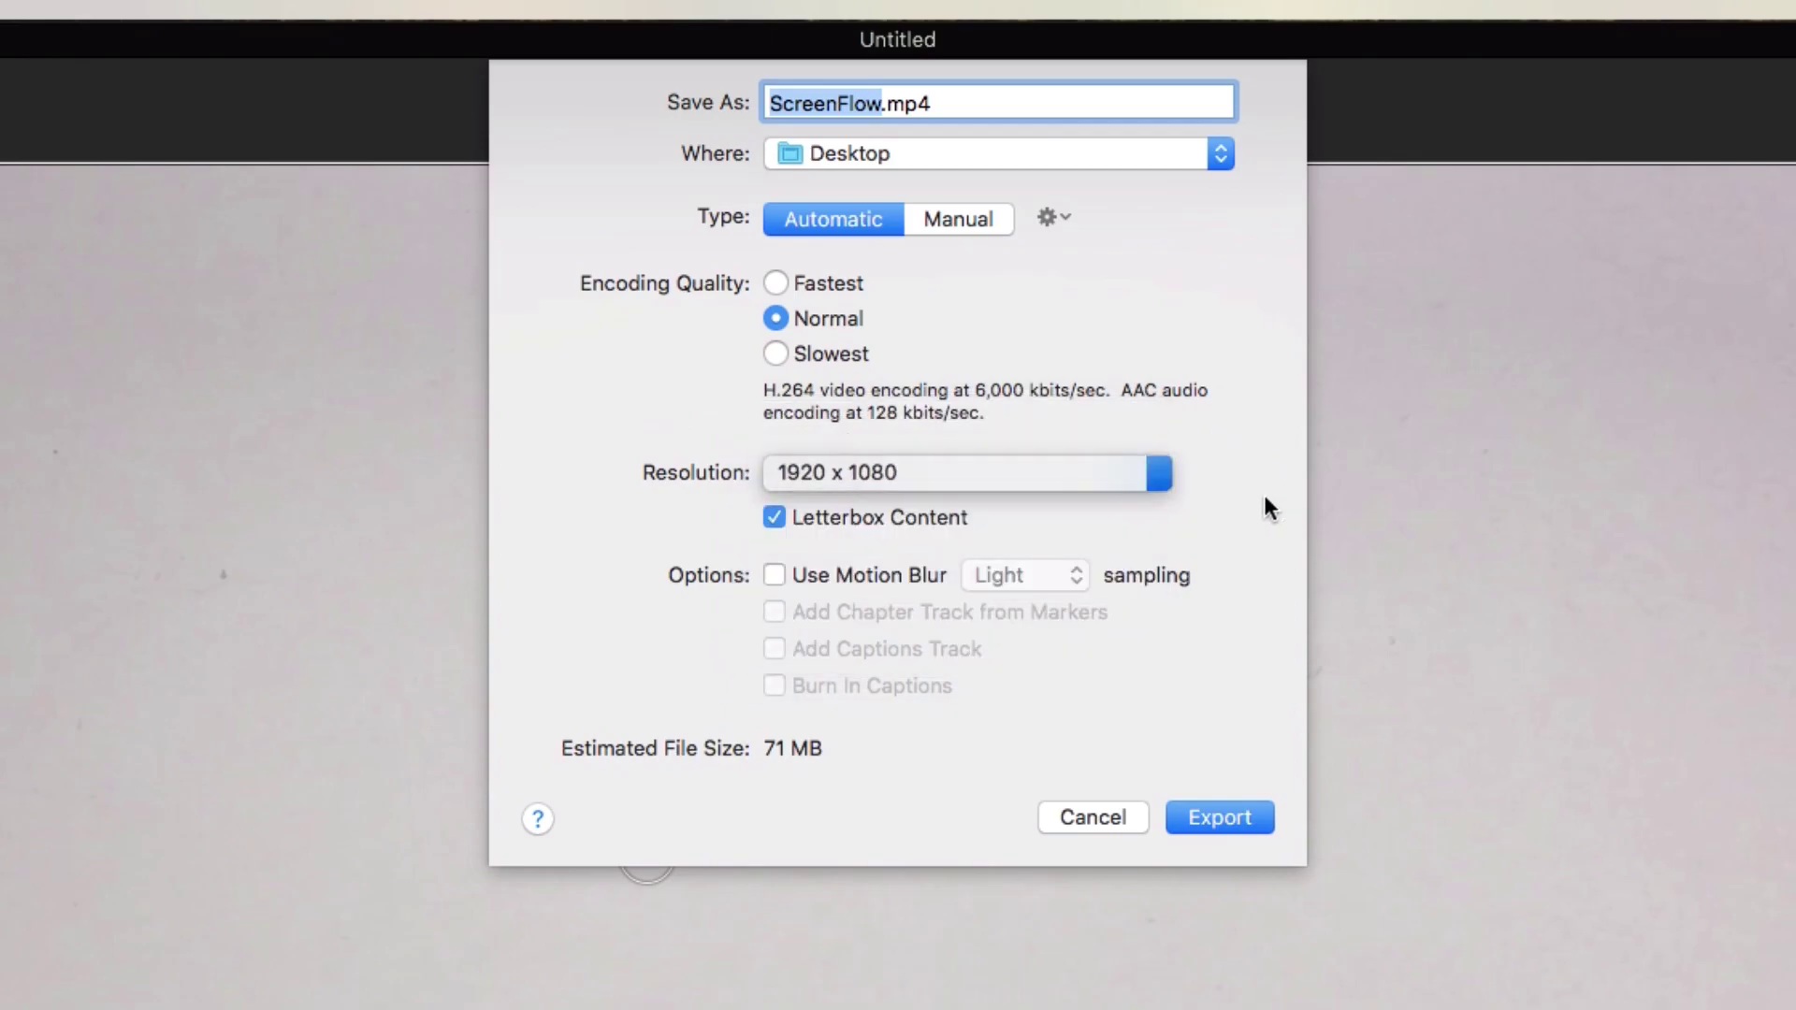
# Switch to manual settings, pick the Instagram preset with Custom resolution, then cancel the export
pyautogui.click(939, 222)
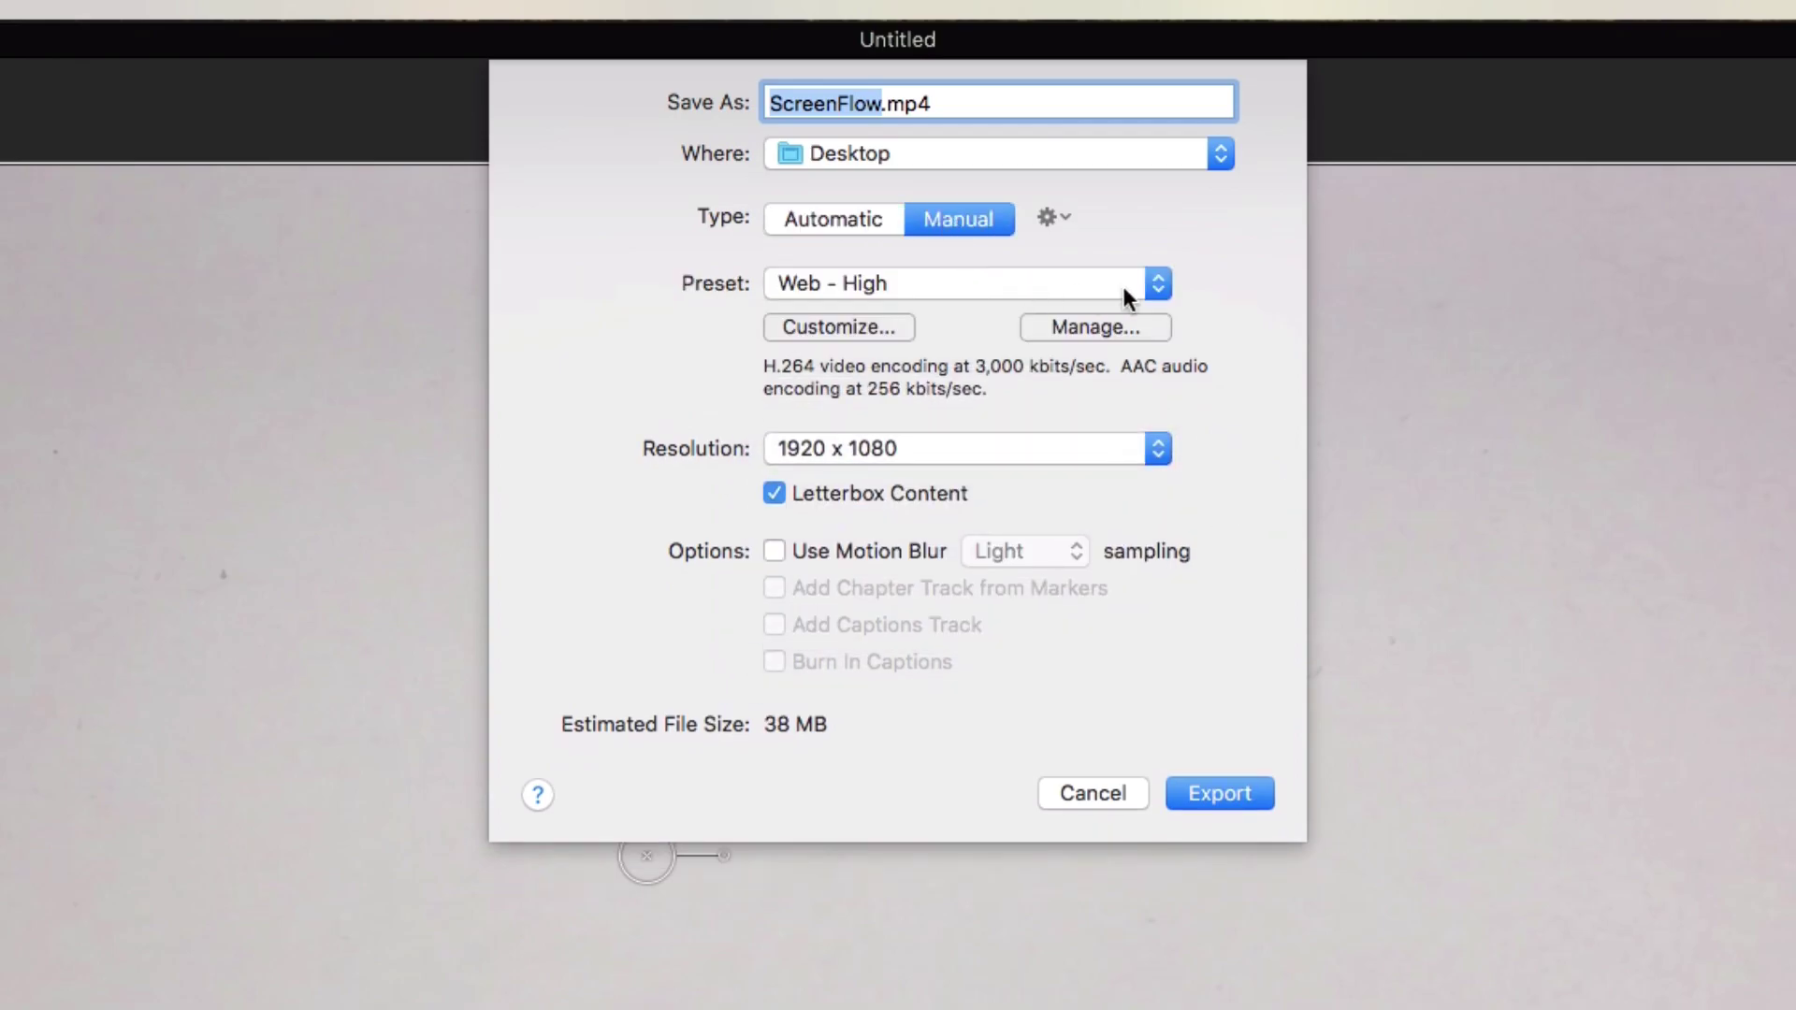
pyautogui.click(1158, 286)
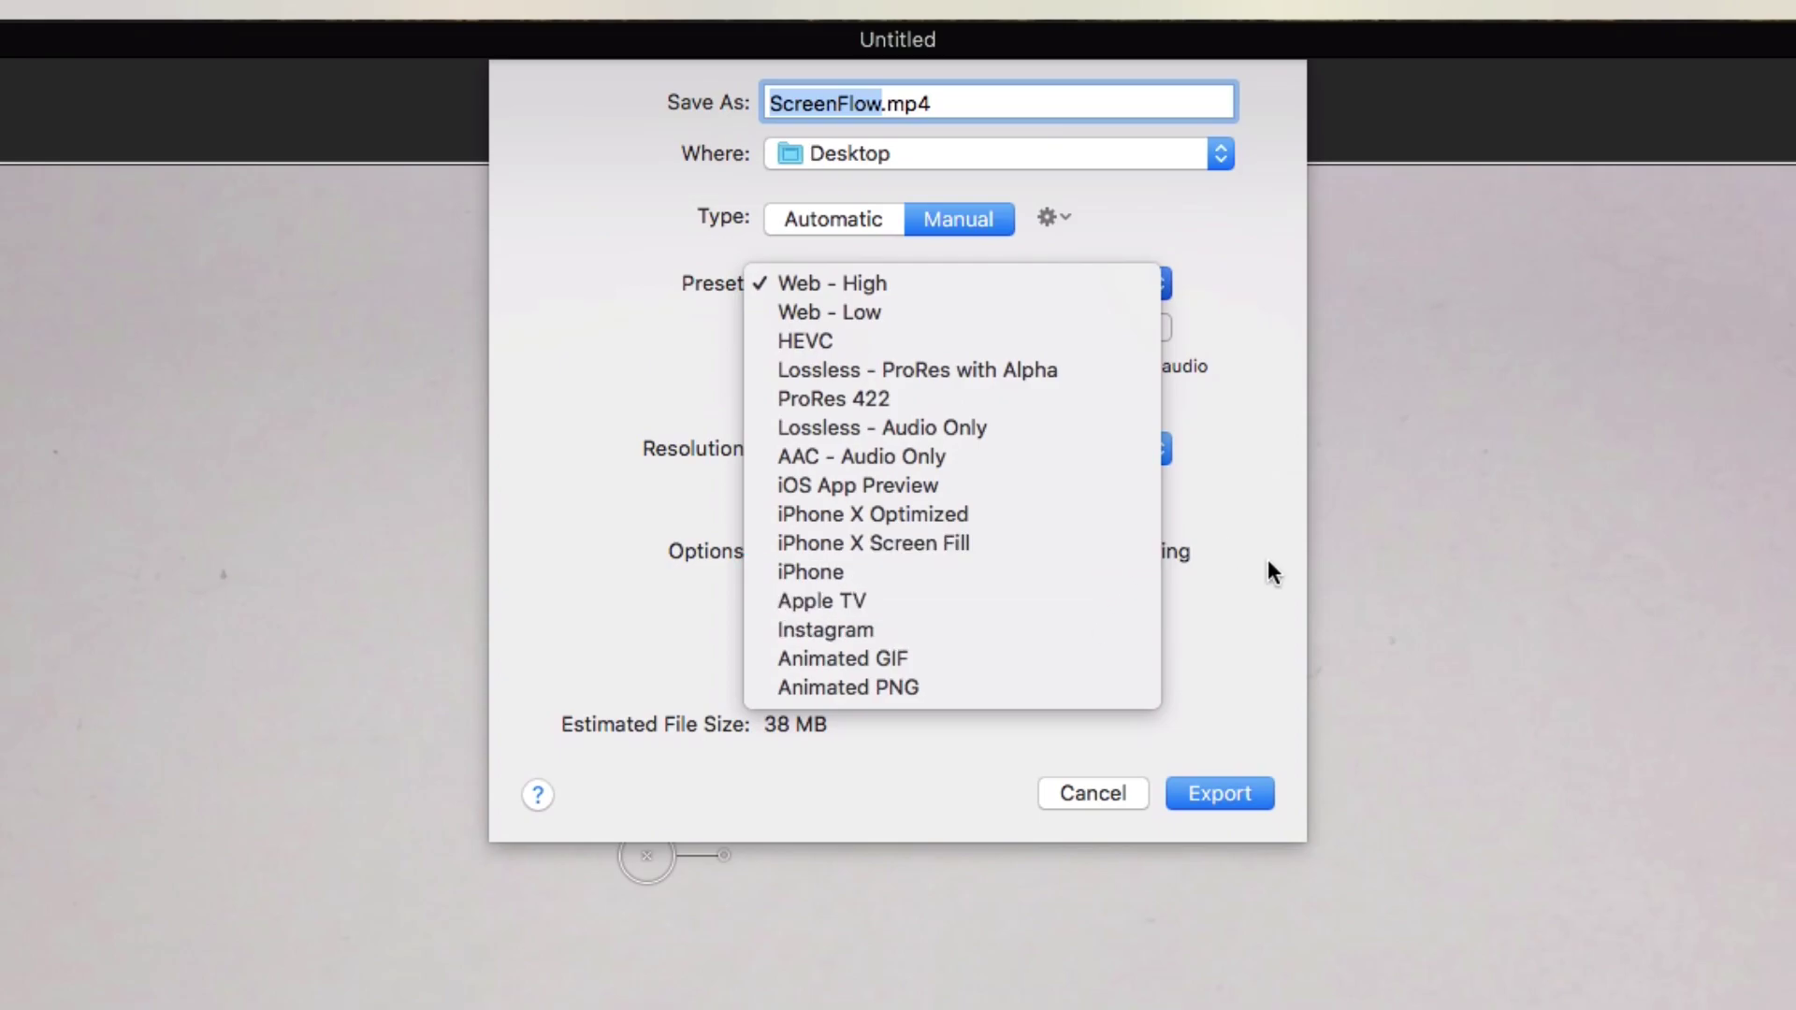
pyautogui.click(1243, 330)
pyautogui.click(1099, 279)
pyautogui.click(1020, 630)
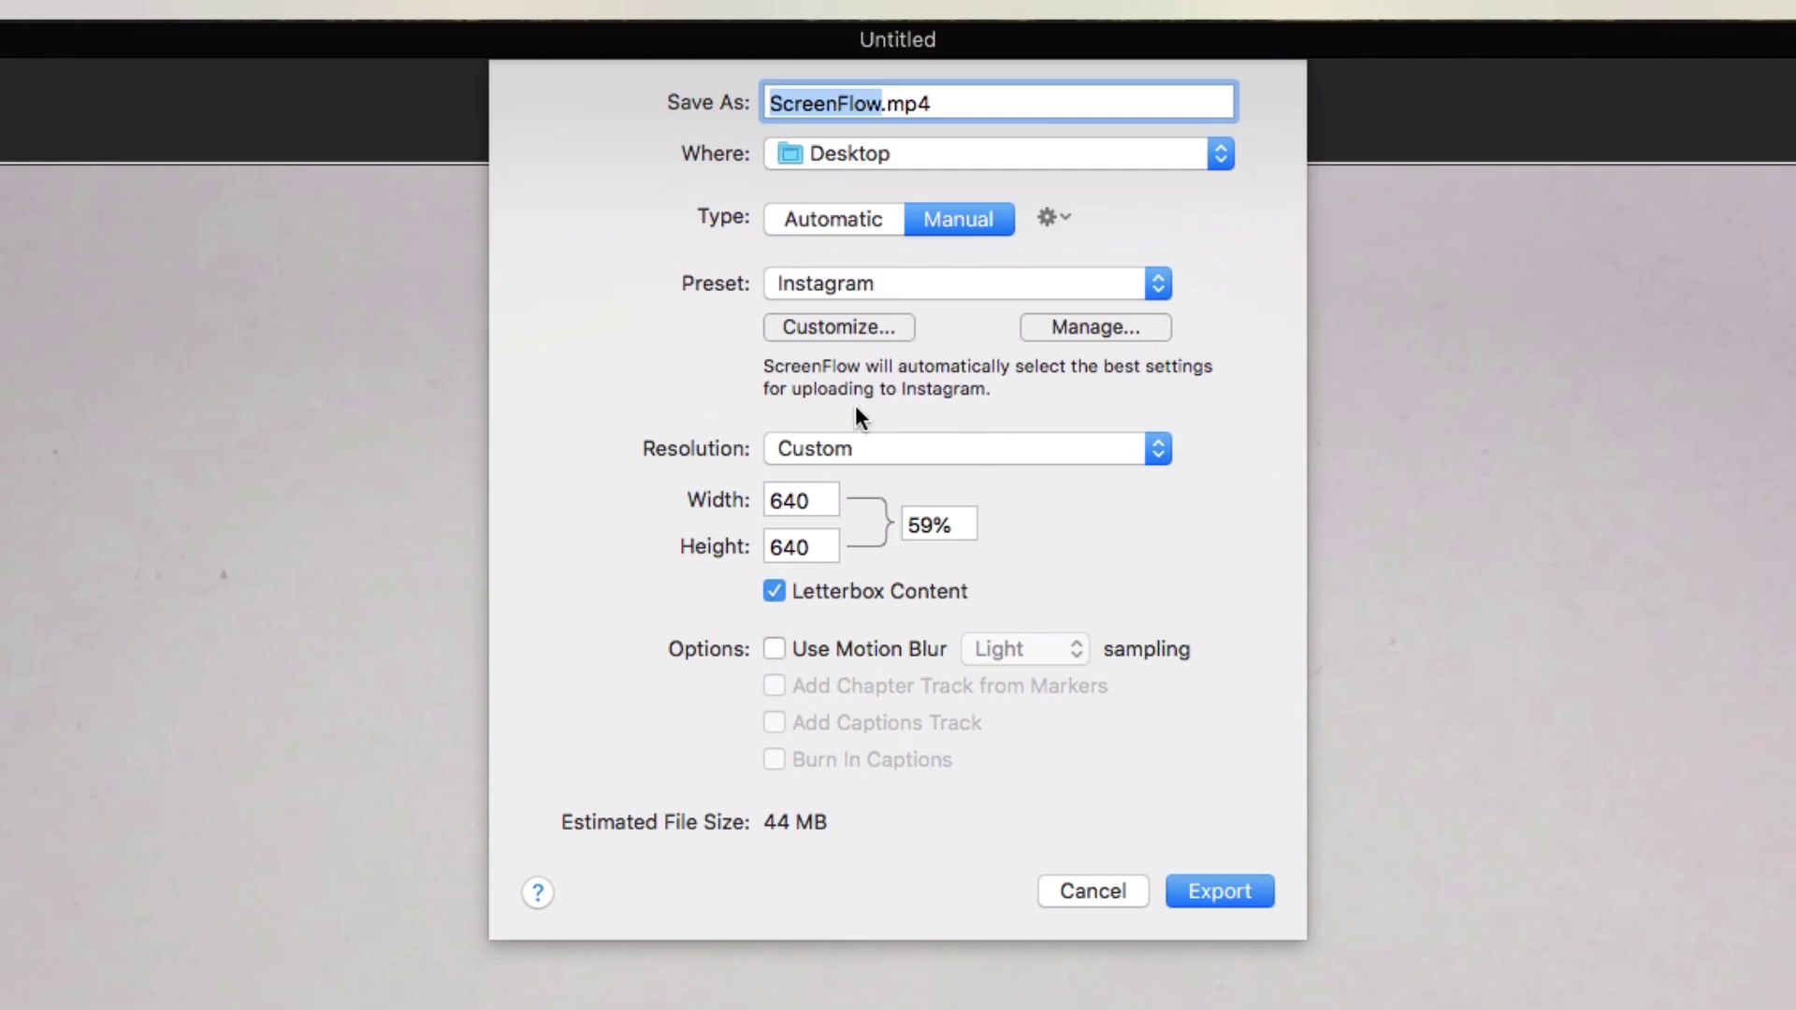
pyautogui.click(1157, 451)
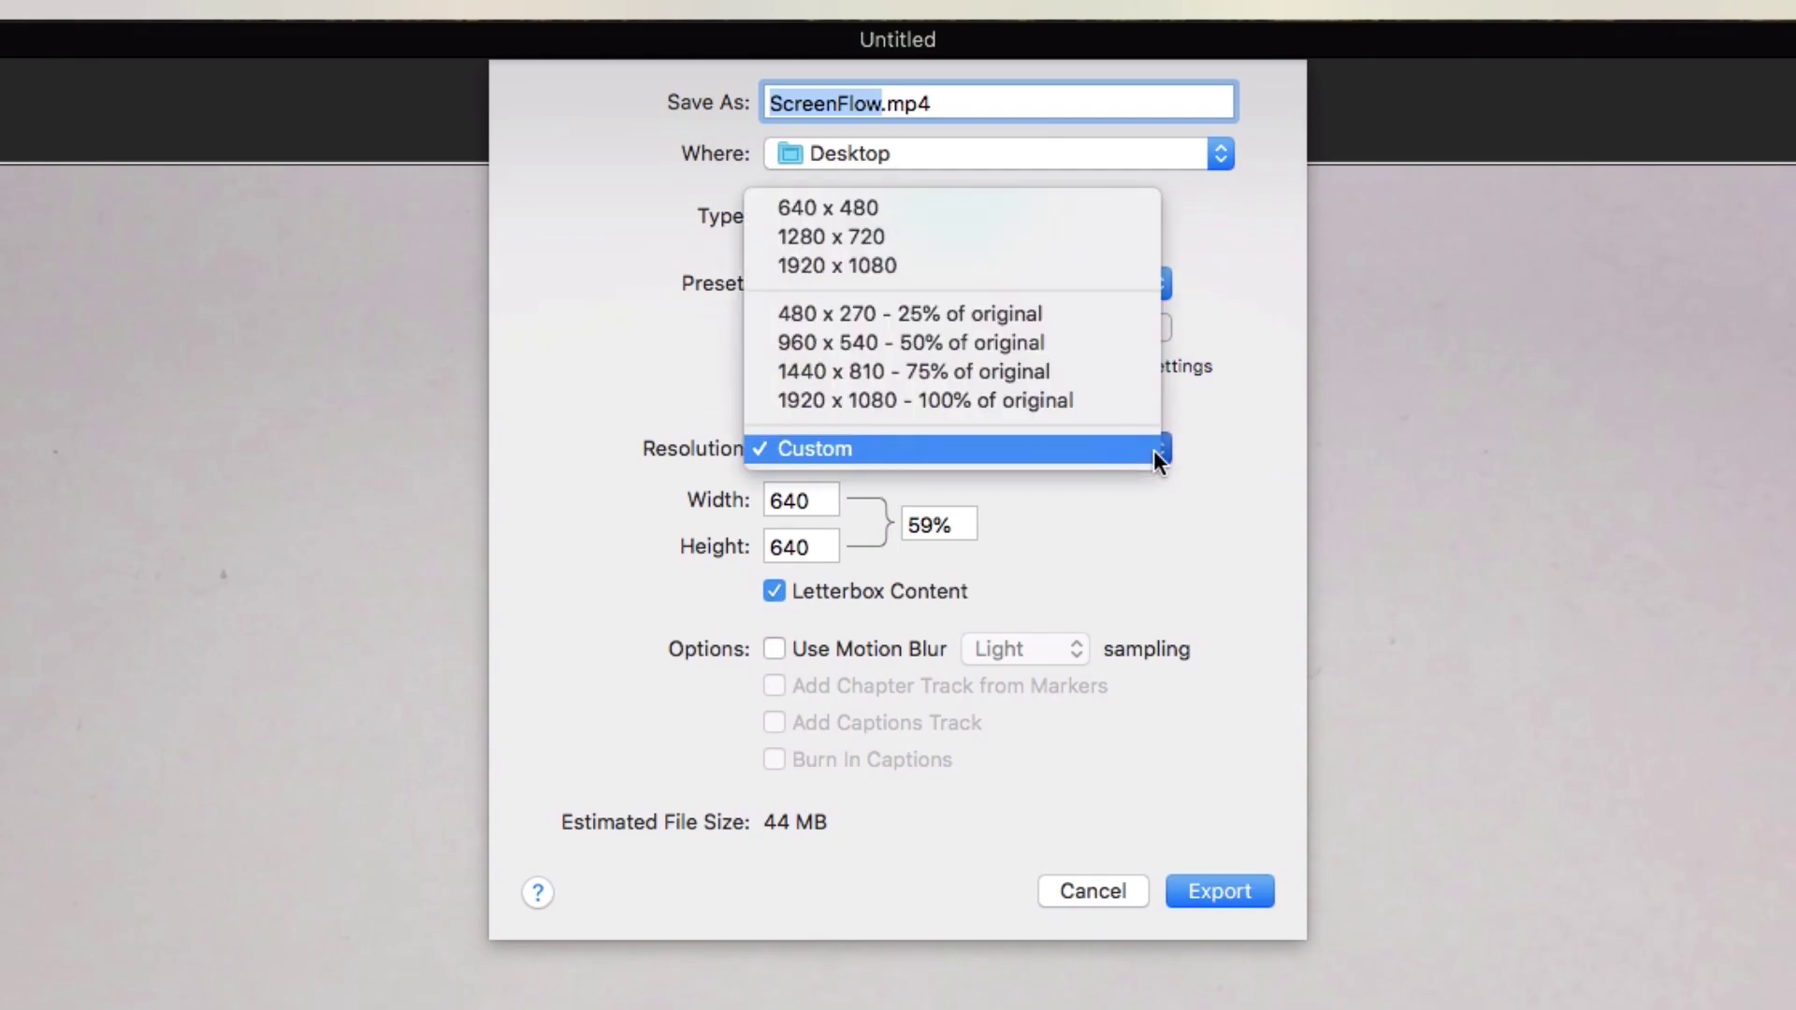
pyautogui.click(1153, 451)
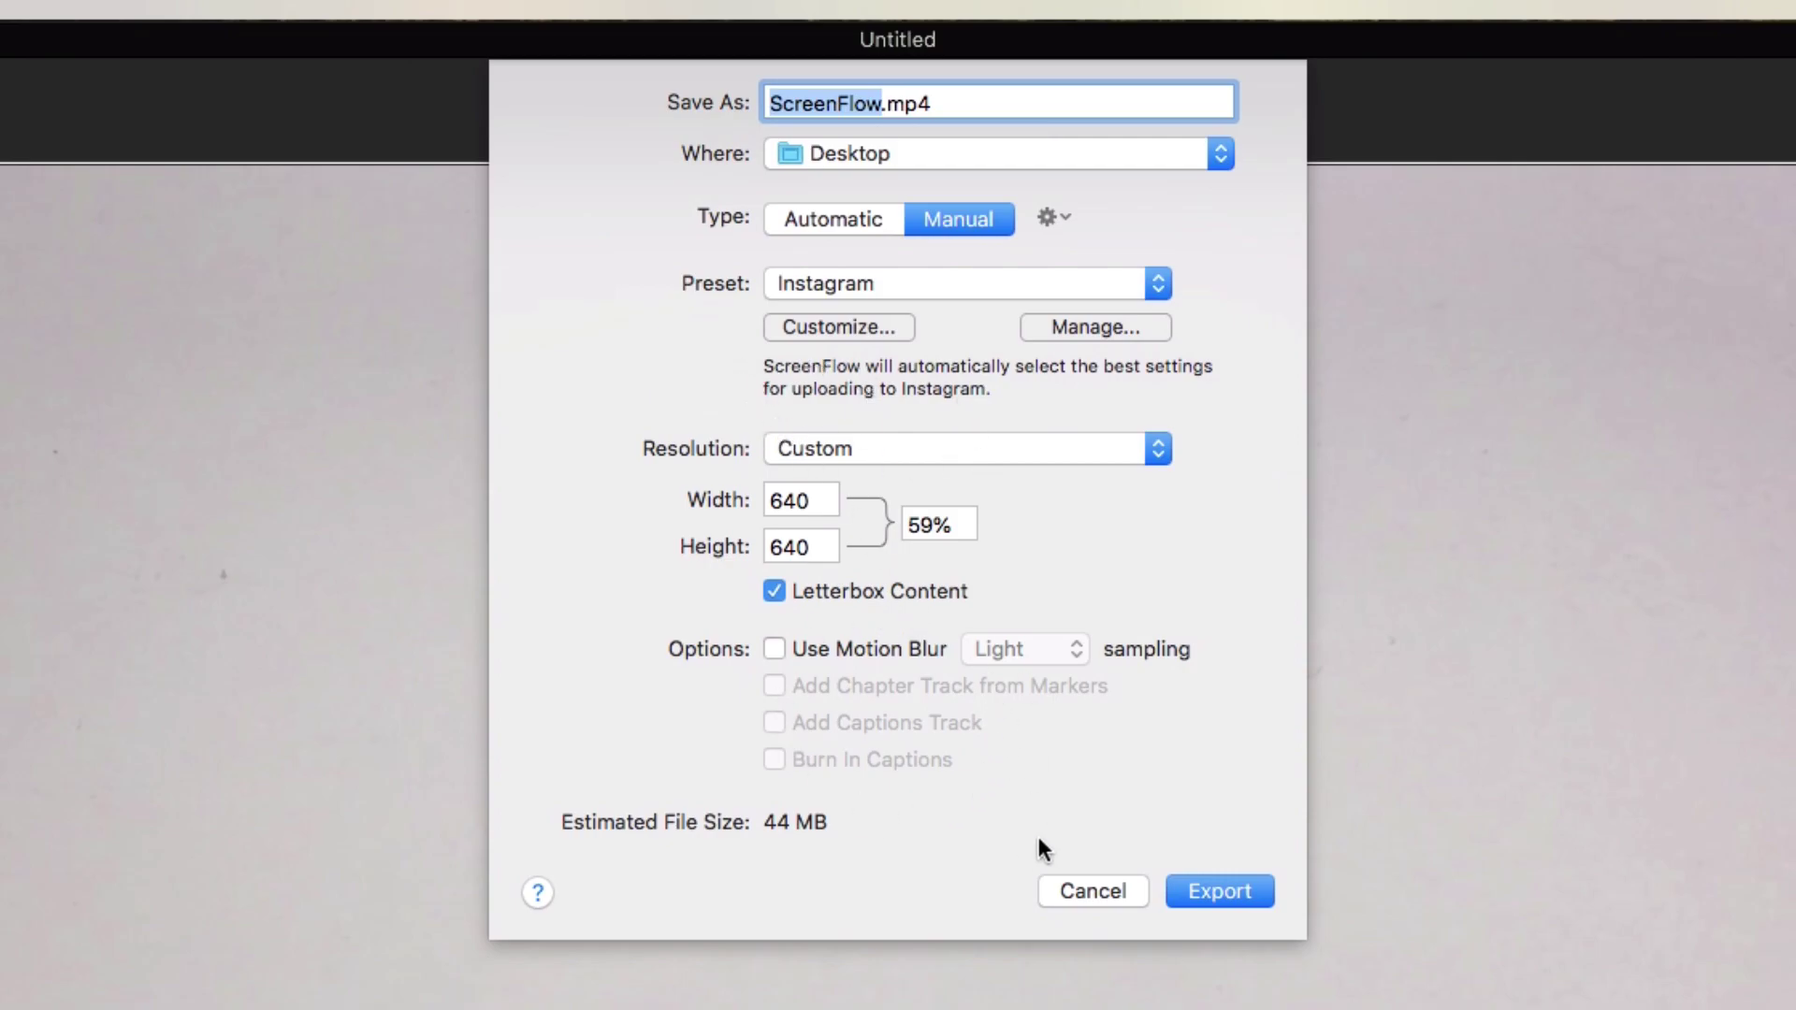
pyautogui.click(1063, 891)
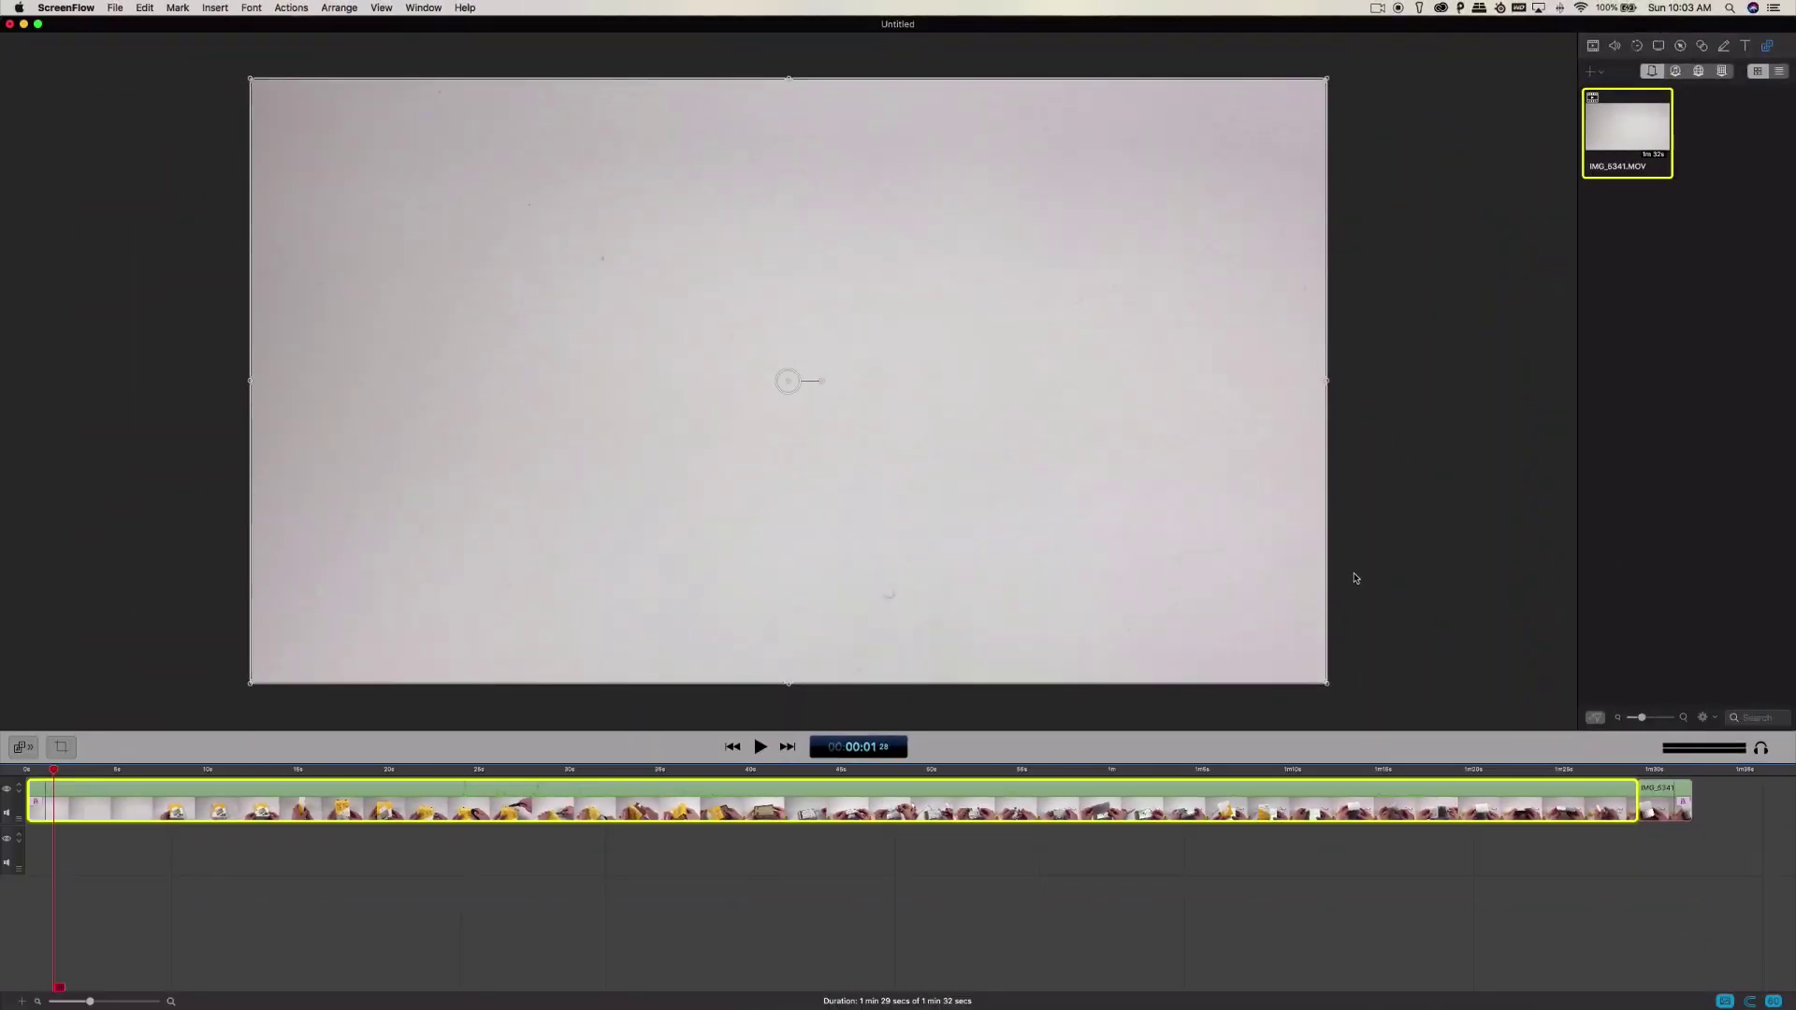
pyautogui.click(1387, 583)
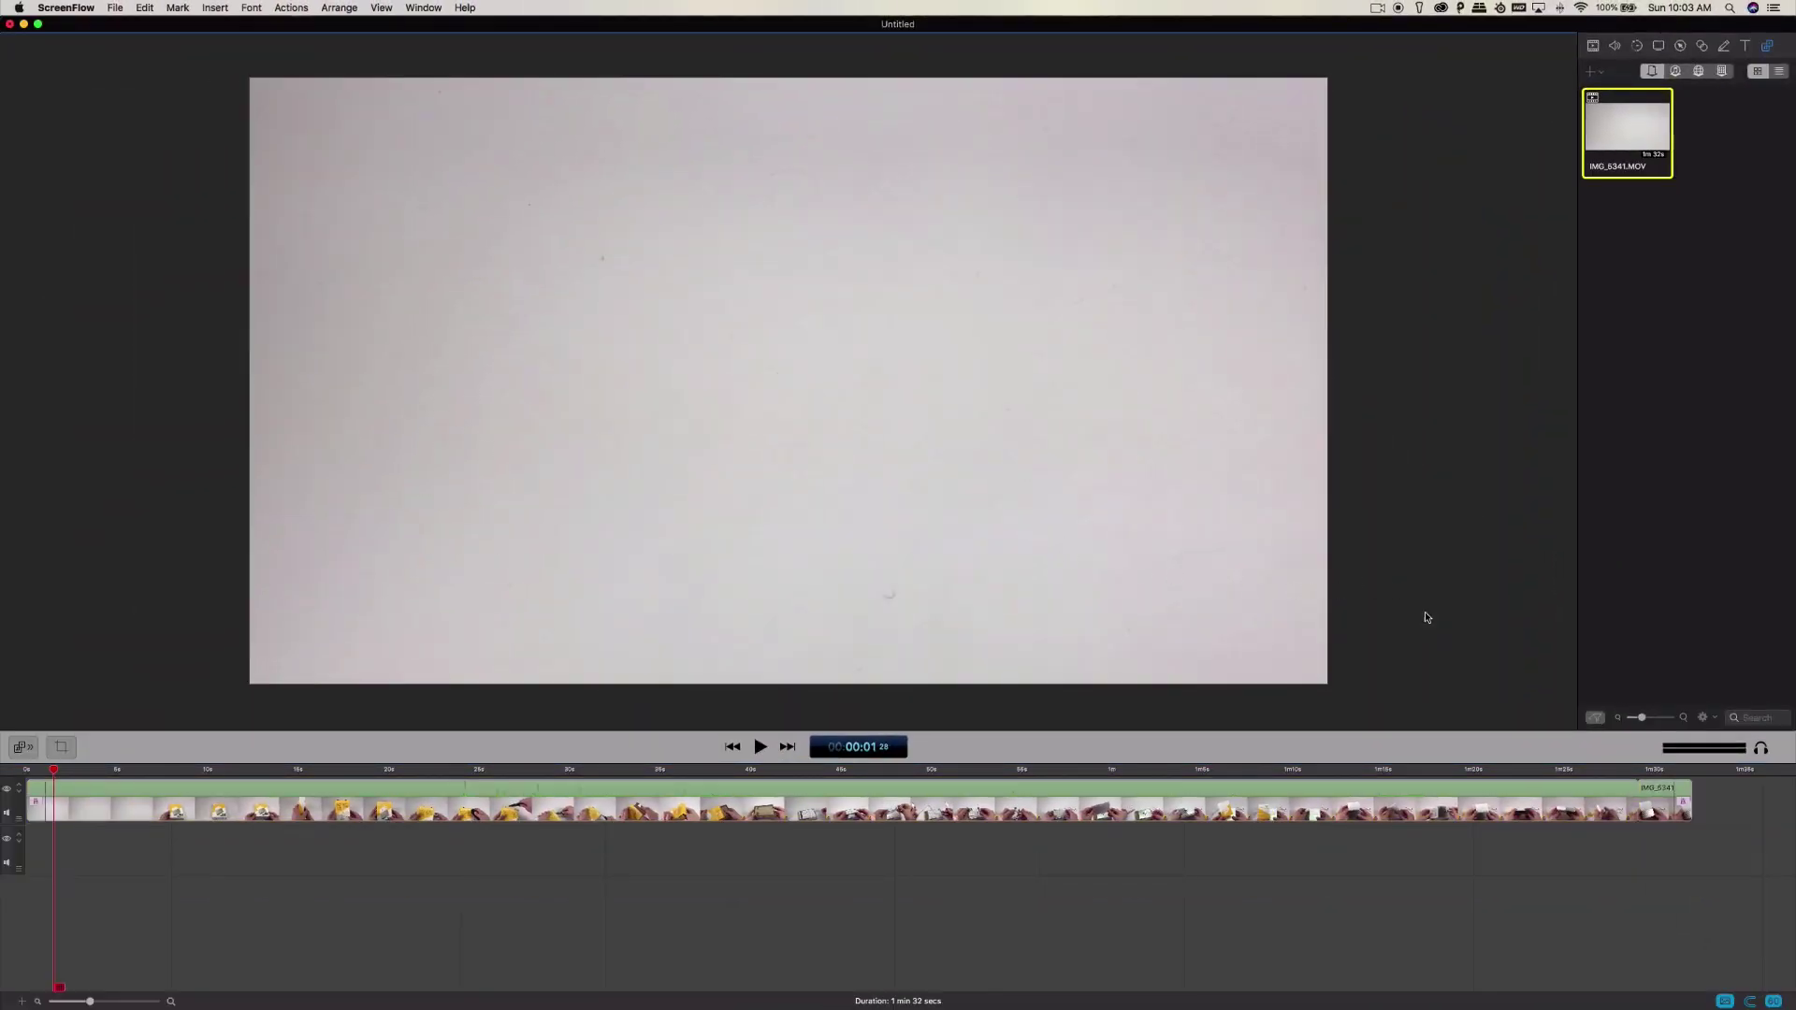
# Preview the unboxing video, then record narration from the Built-in Microphone with other audio muted
pyautogui.click(1212, 814)
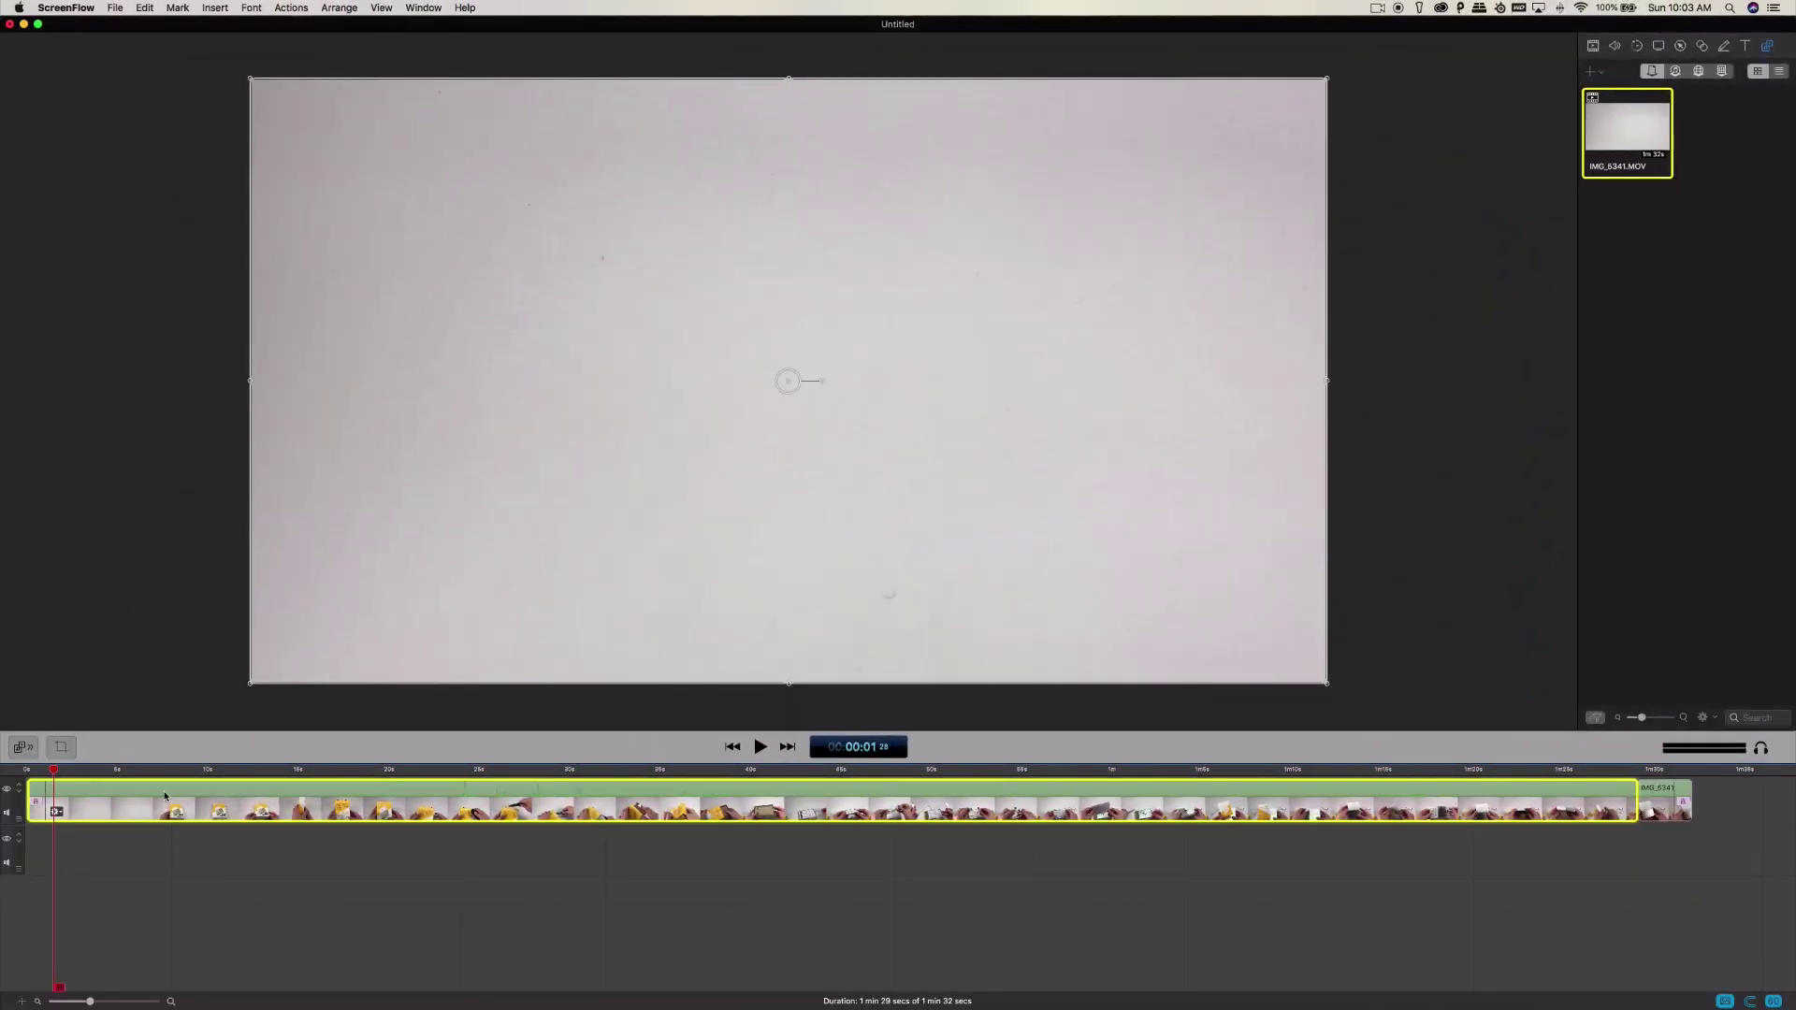
pyautogui.press('space')
pyautogui.click(204, 8)
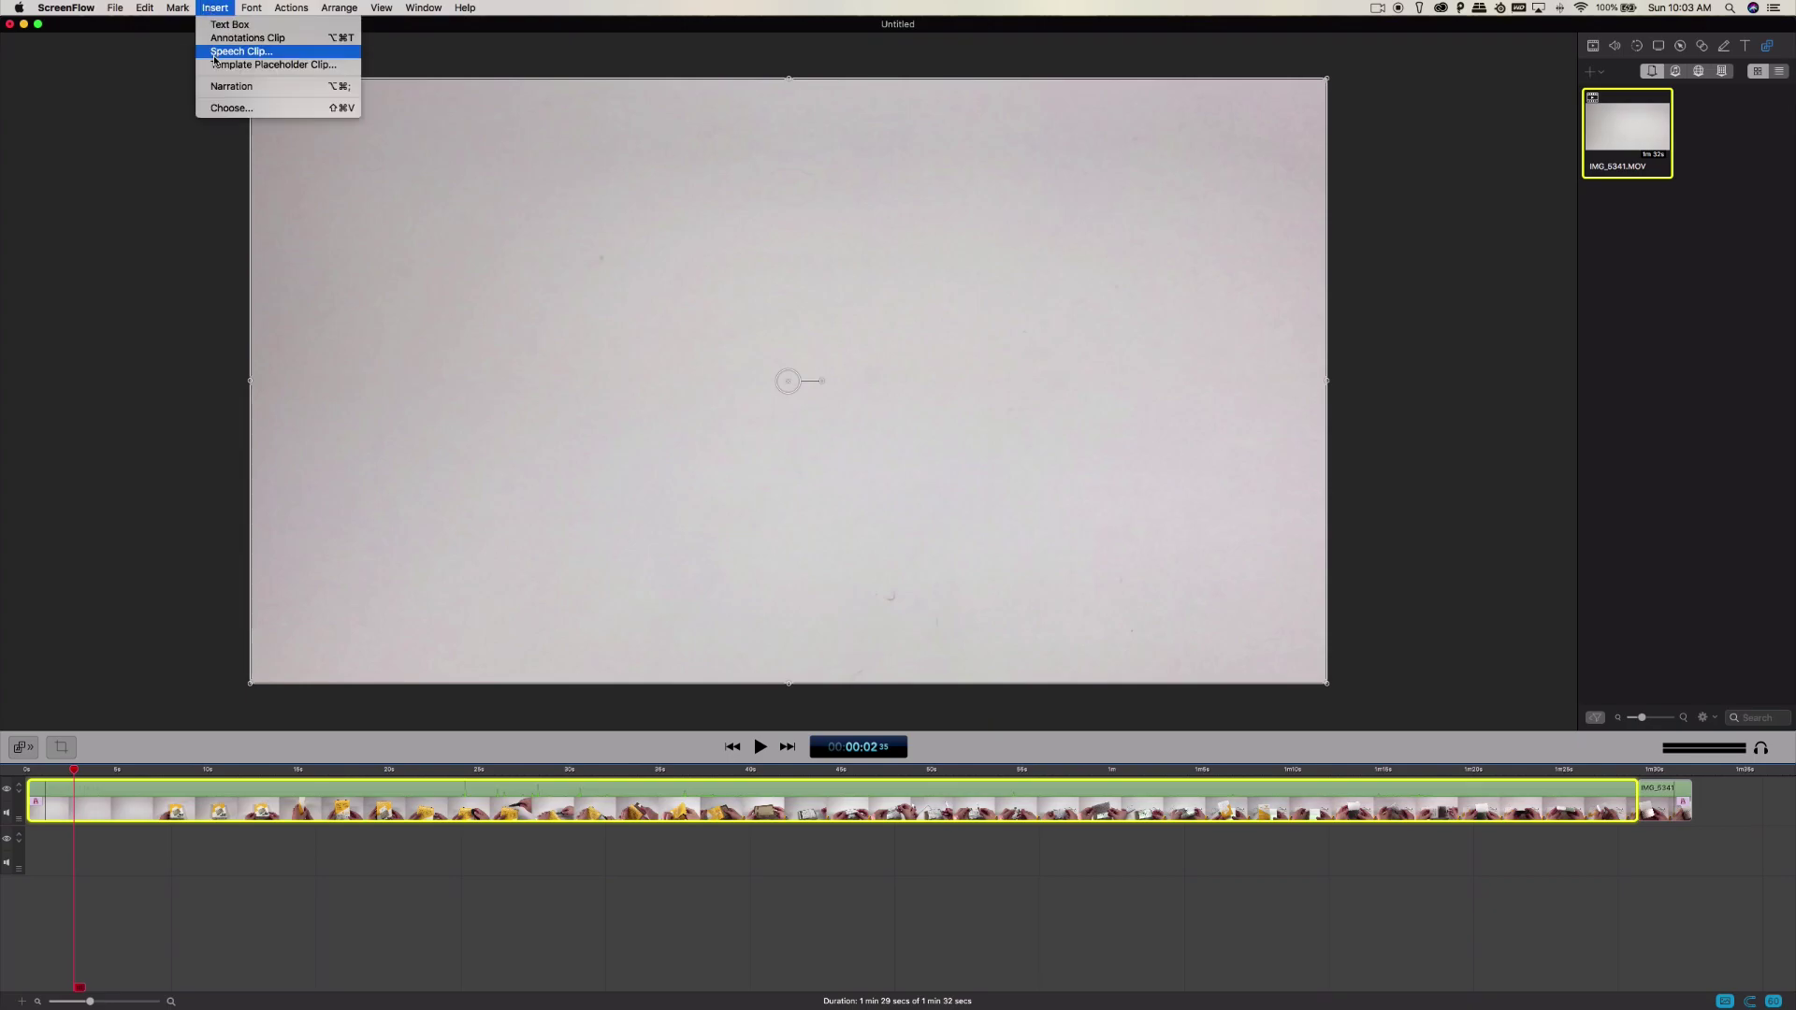
pyautogui.click(231, 86)
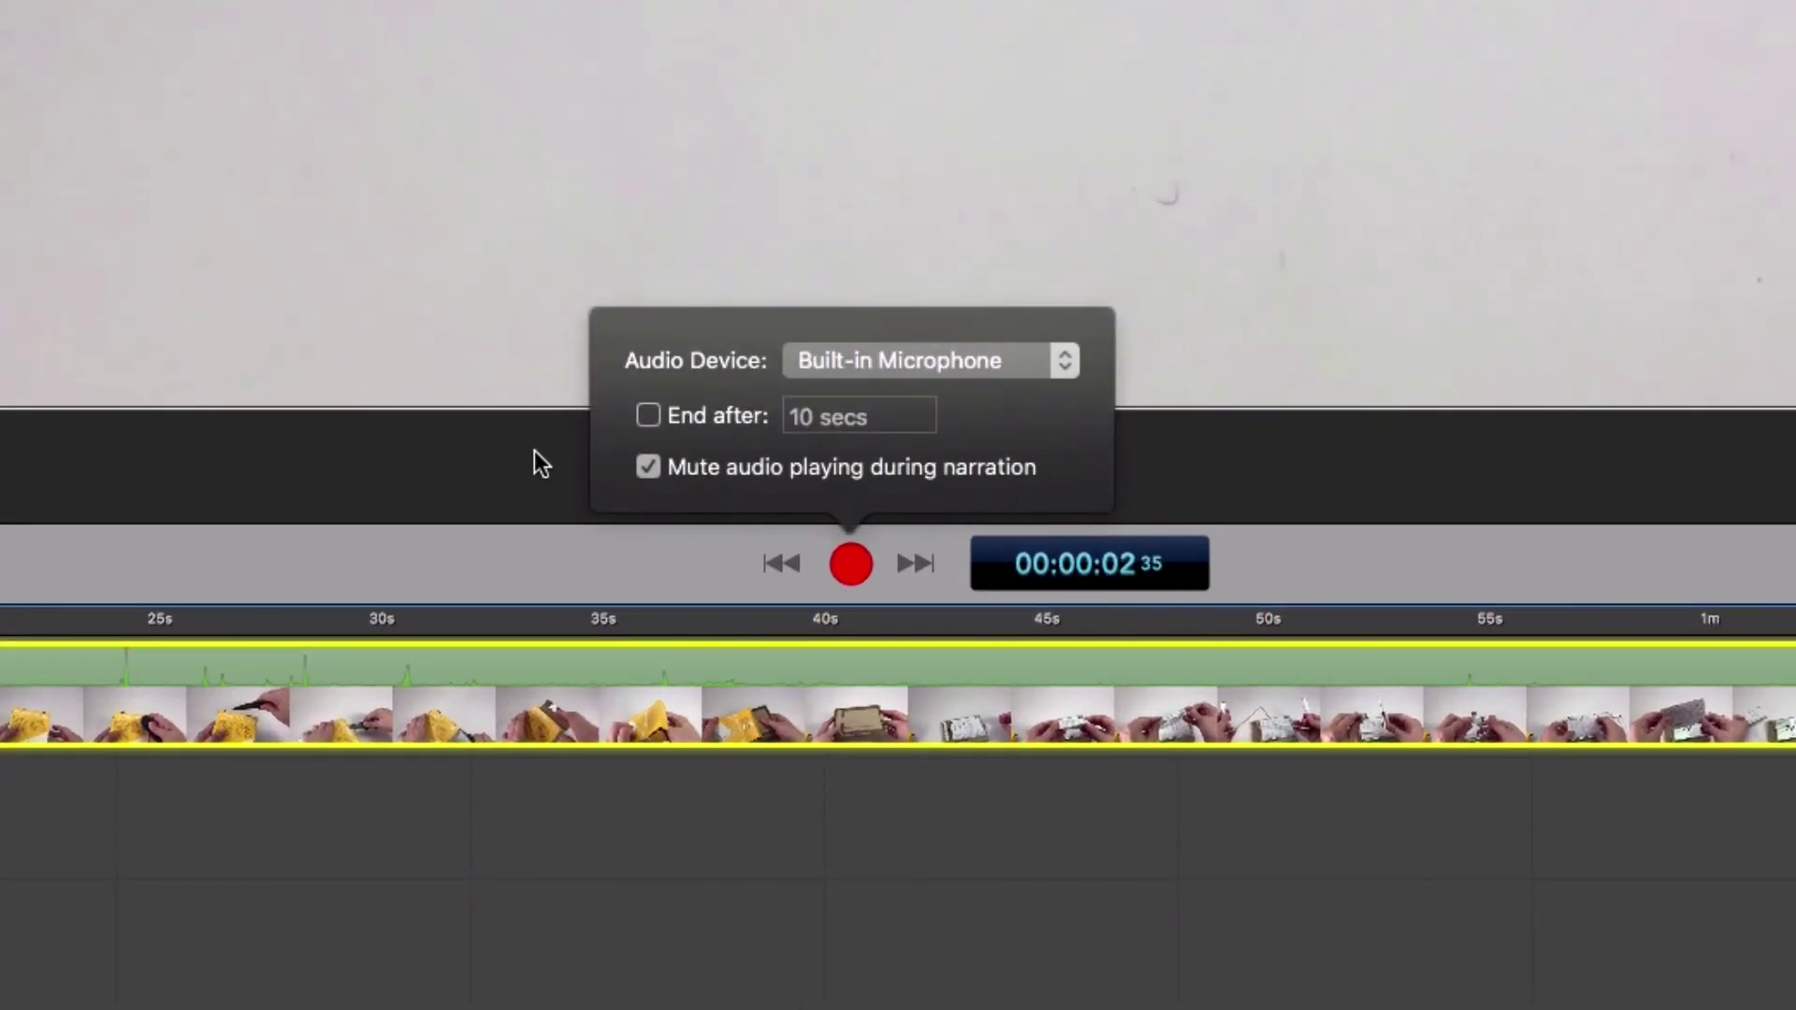
pyautogui.click(1064, 361)
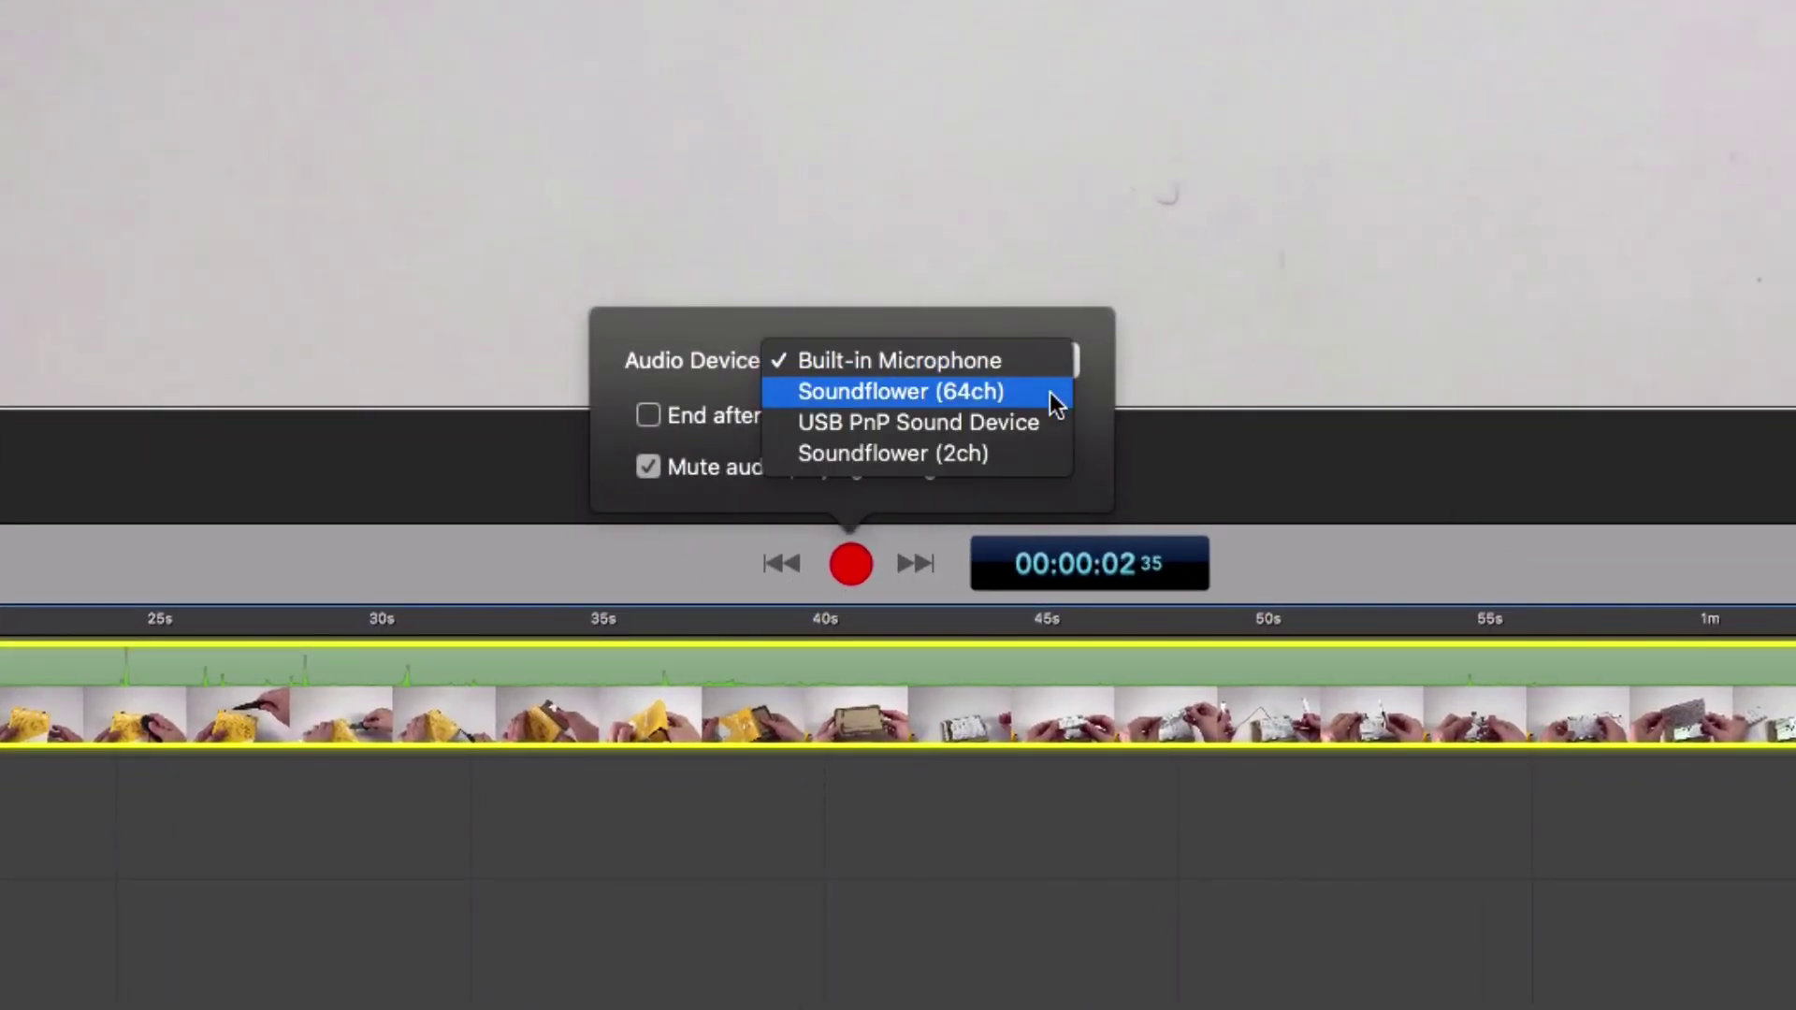
pyautogui.click(1077, 439)
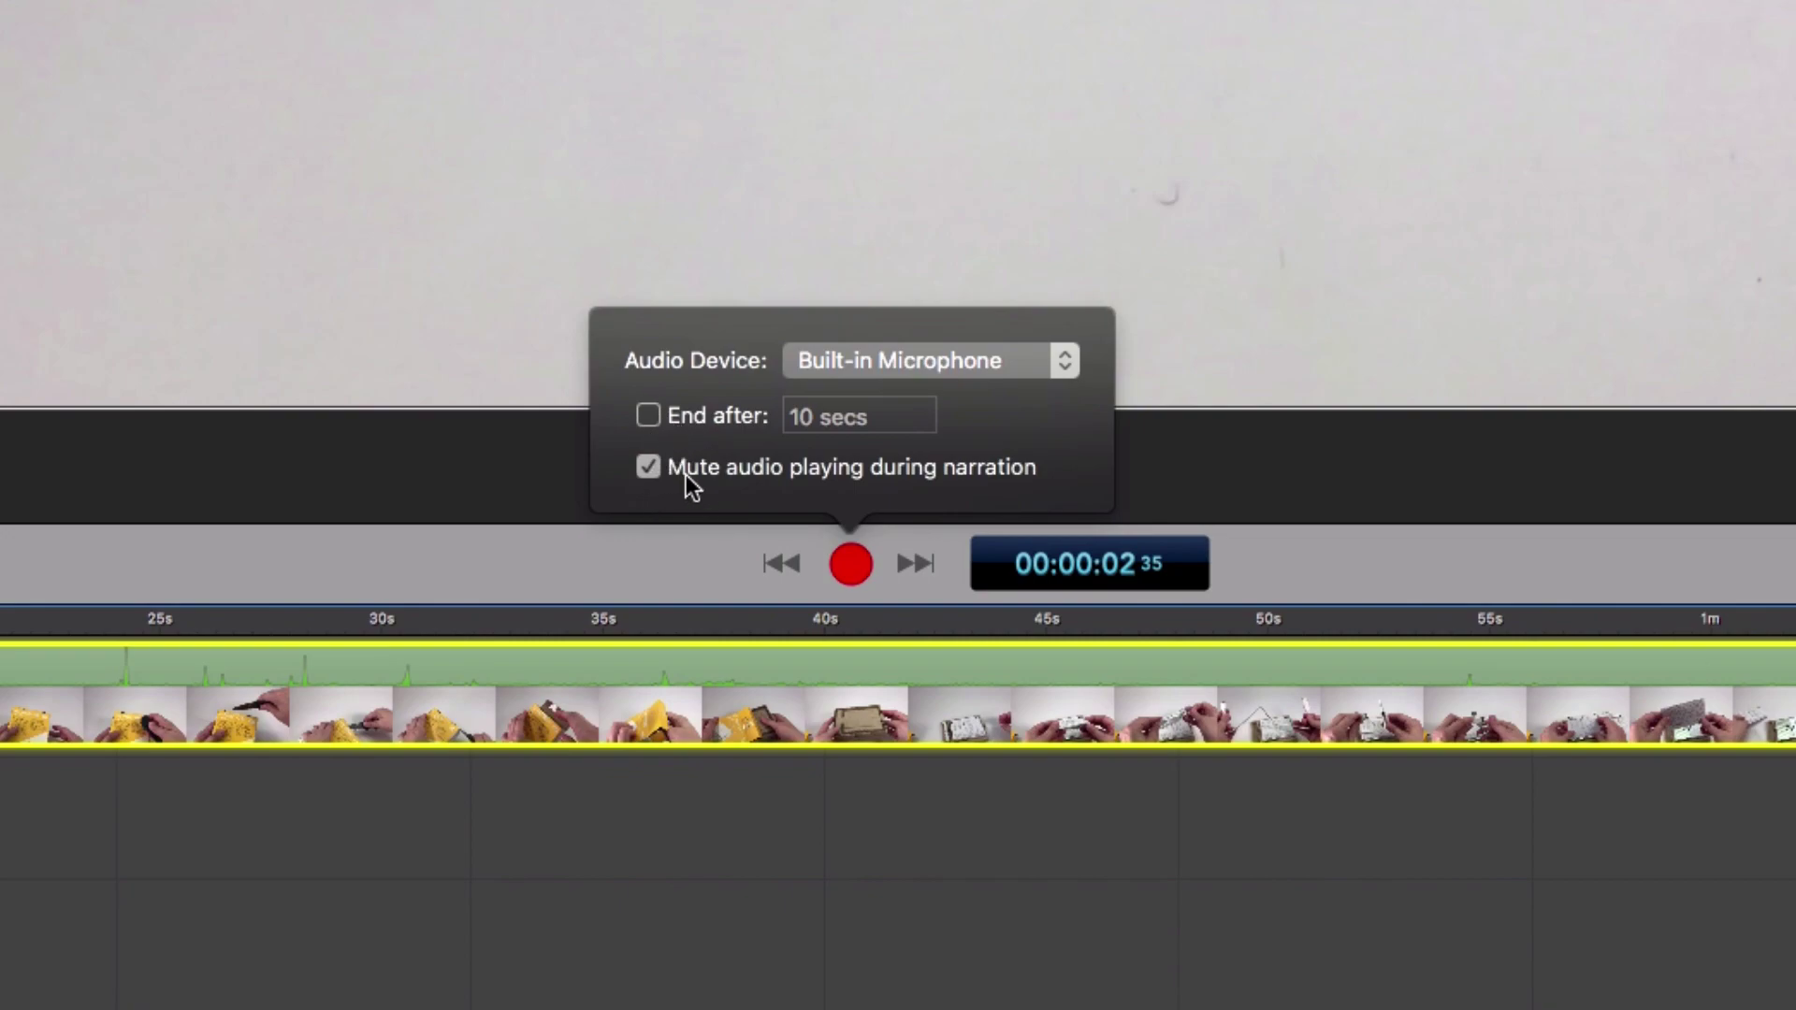
pyautogui.click(645, 470)
pyautogui.click(838, 572)
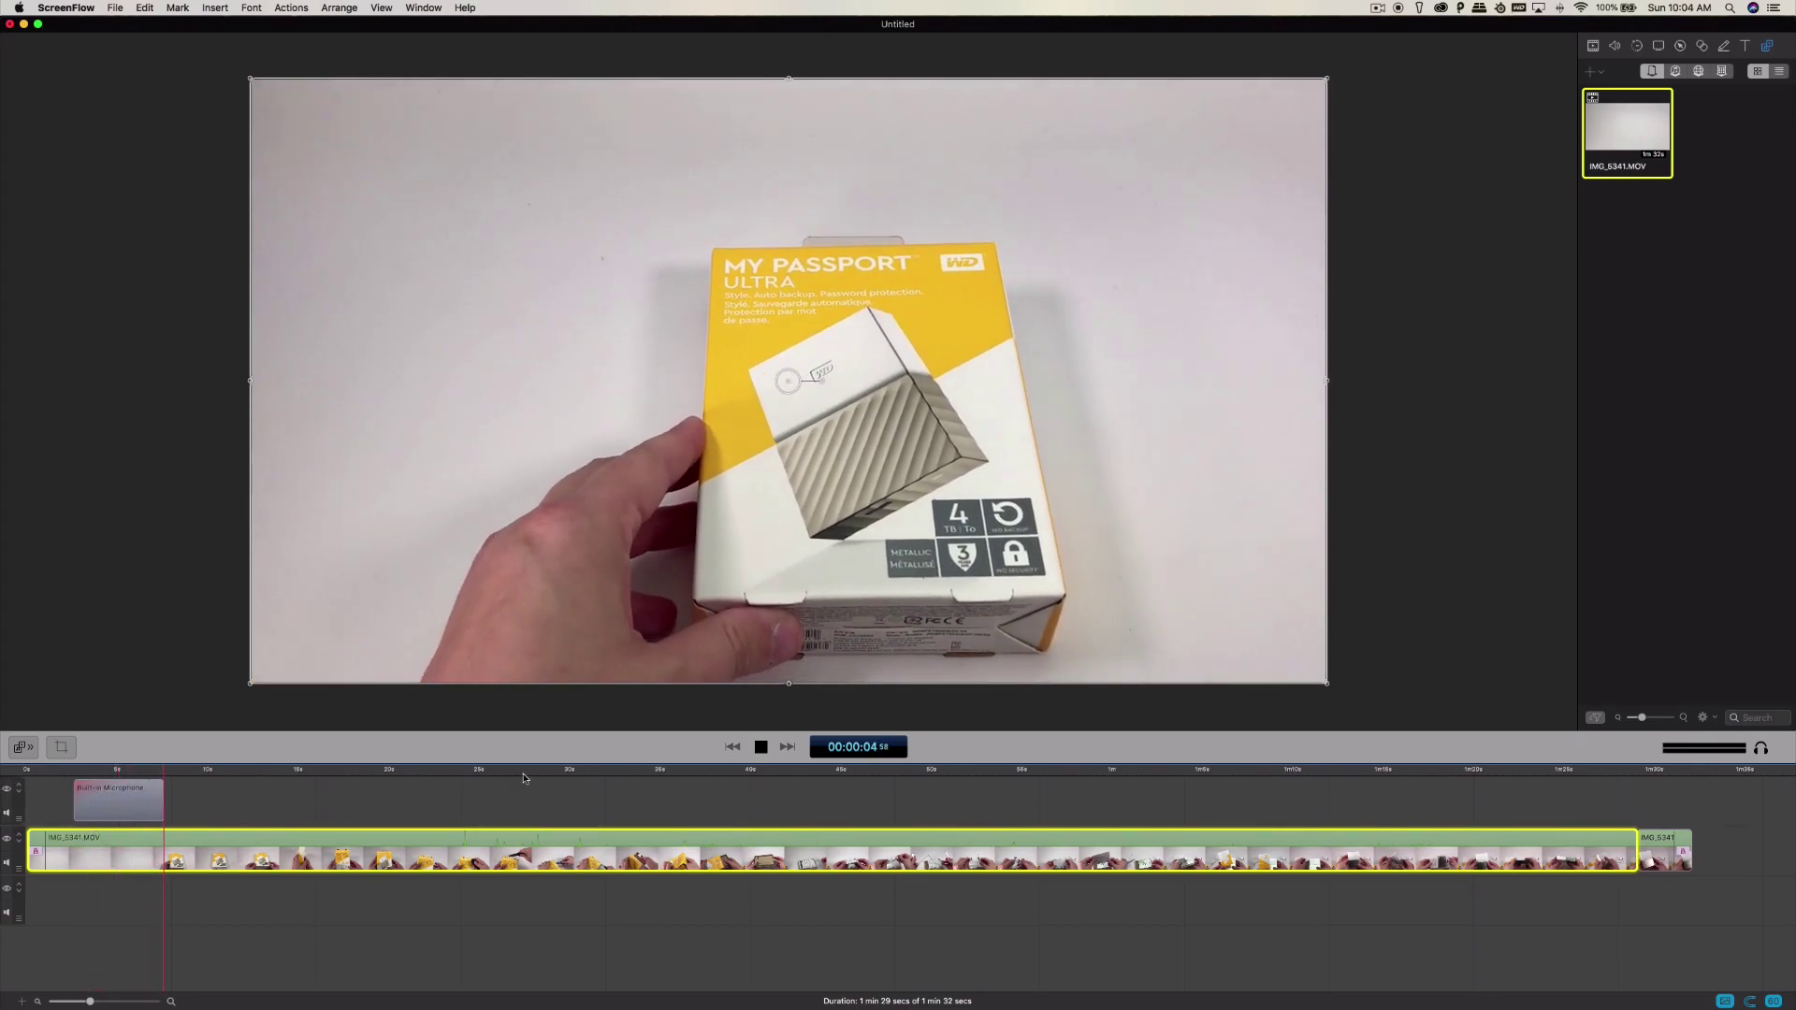
# Stop the narration recording and open the Global Library's stock media in the media browser
pyautogui.click(760, 749)
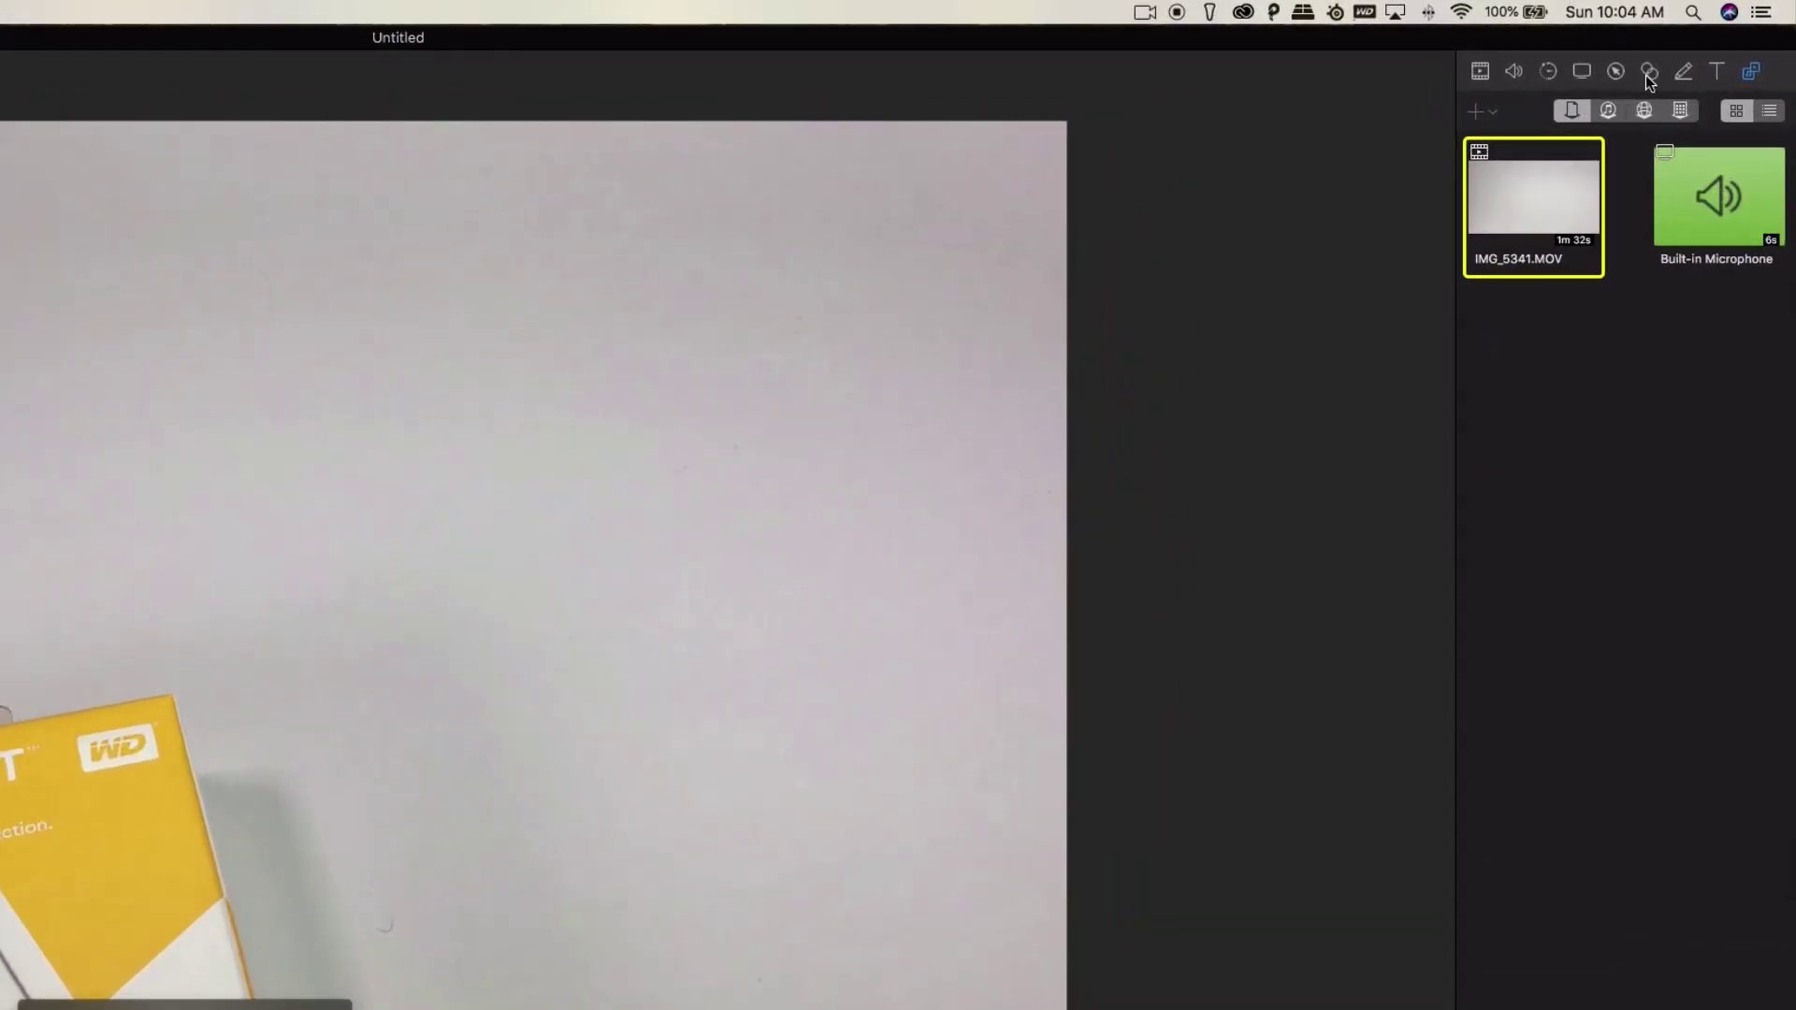
pyautogui.moveTo(1682, 176)
pyautogui.click(1607, 110)
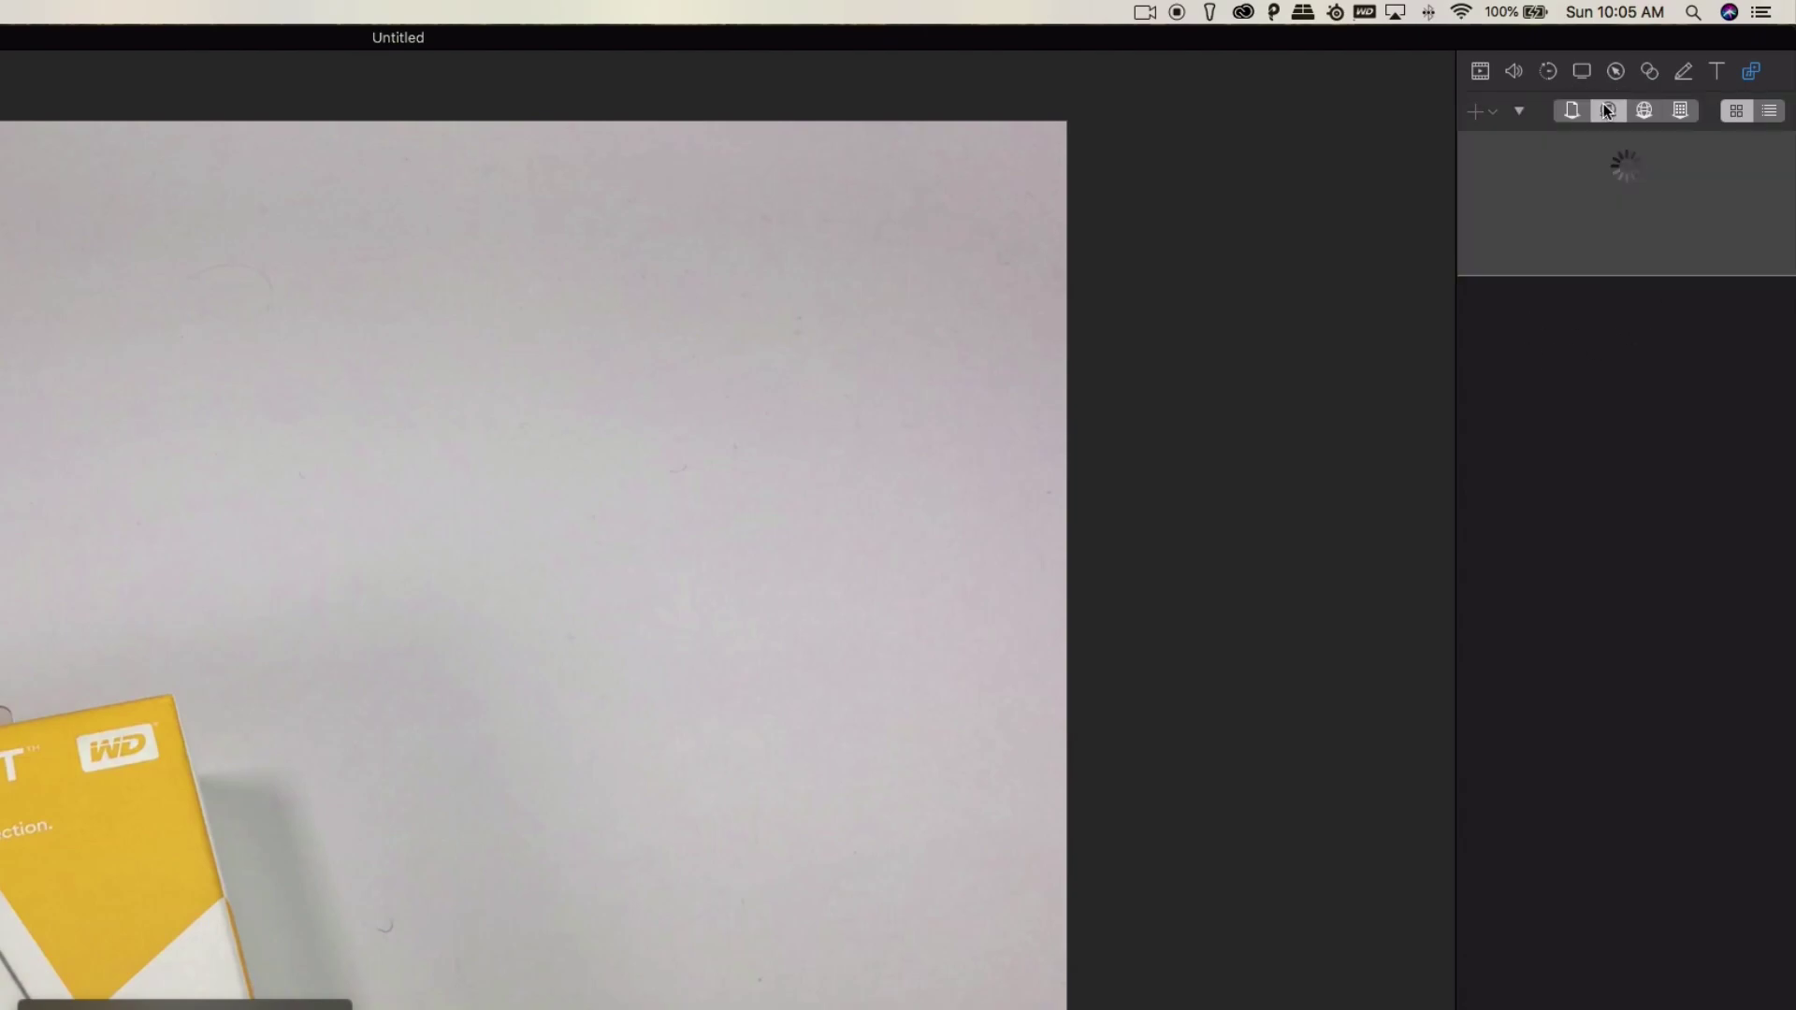
pyautogui.click(1644, 113)
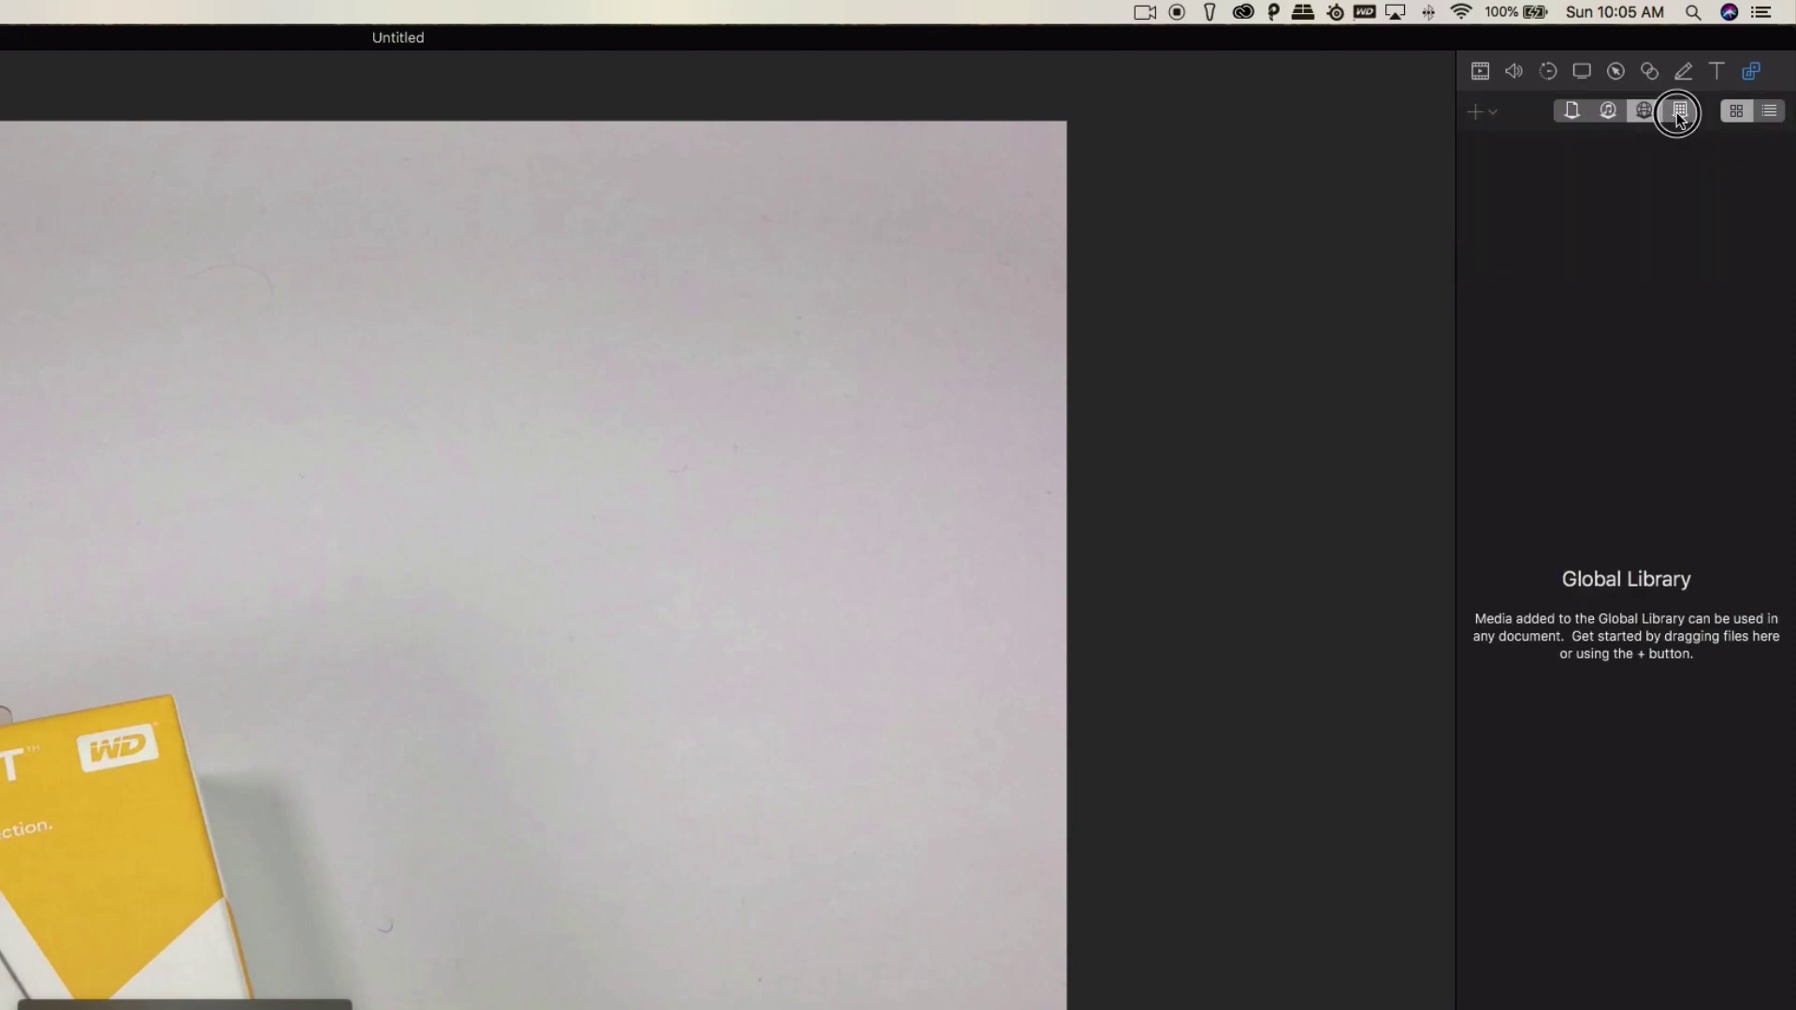
pyautogui.click(1679, 111)
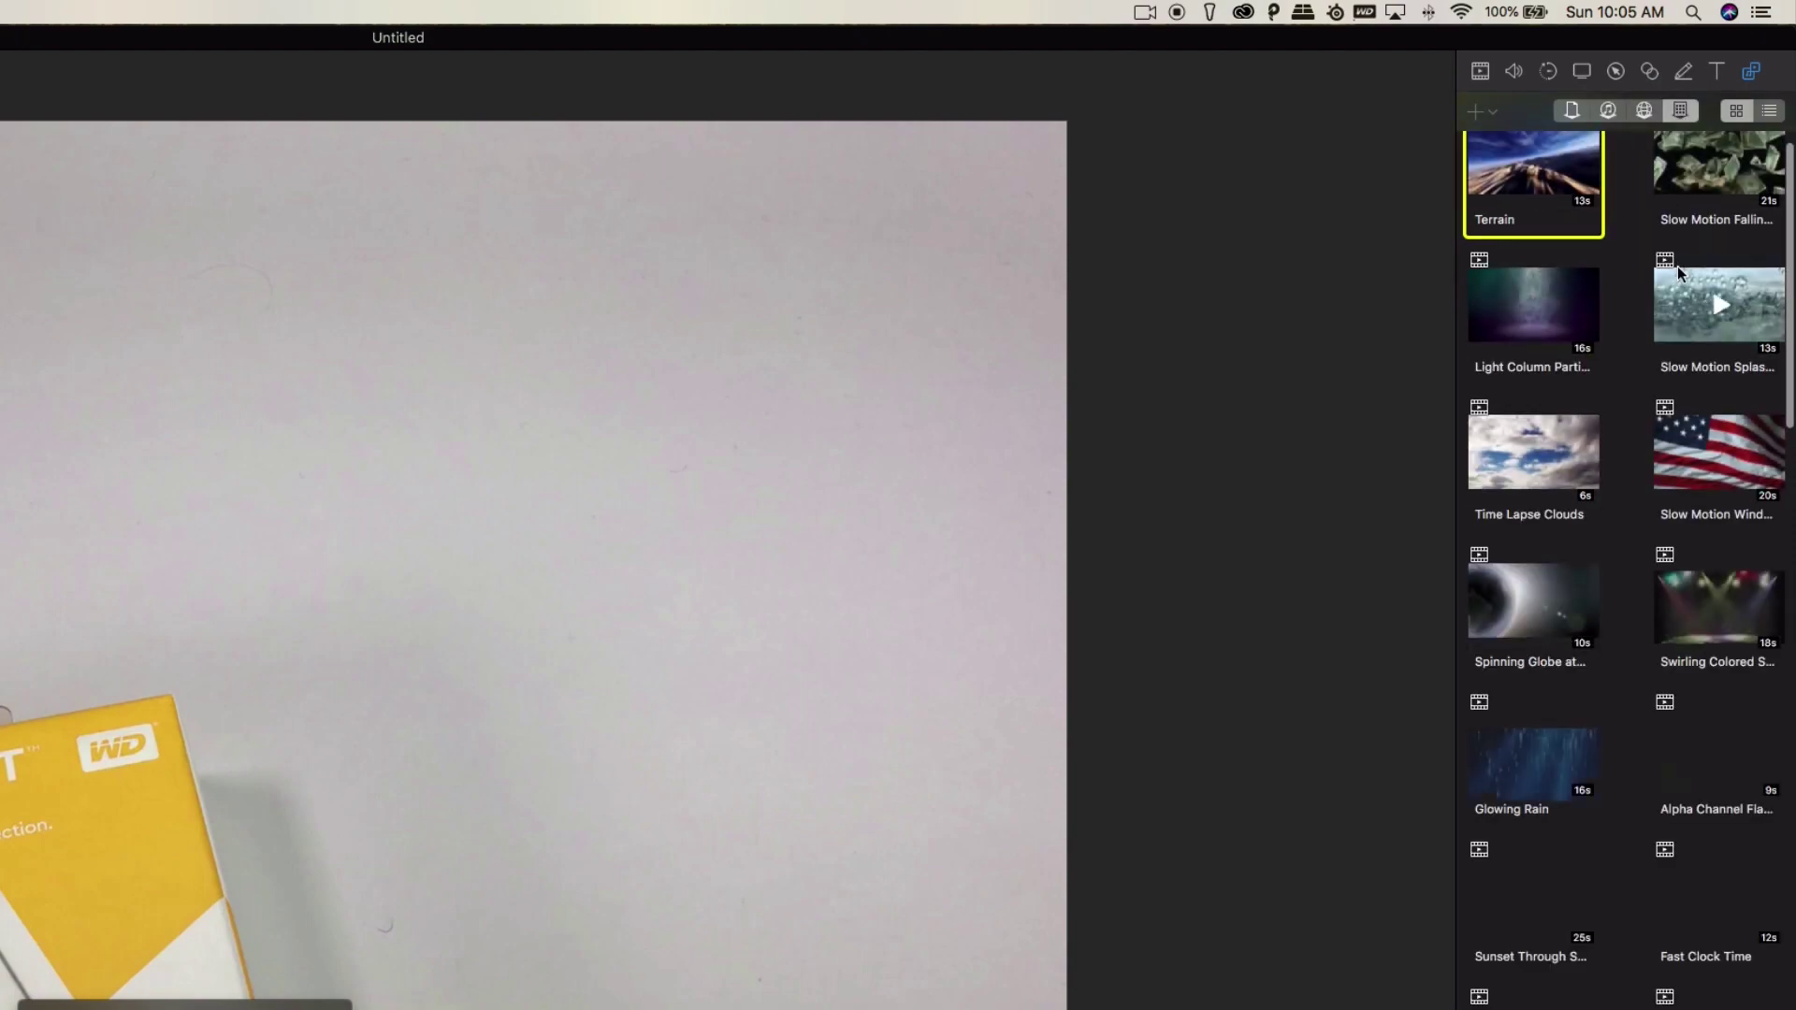
# Scroll through the stock clips, such as the Terrain background and the Midnight City music
pyautogui.scroll(-3, 1645, 356)
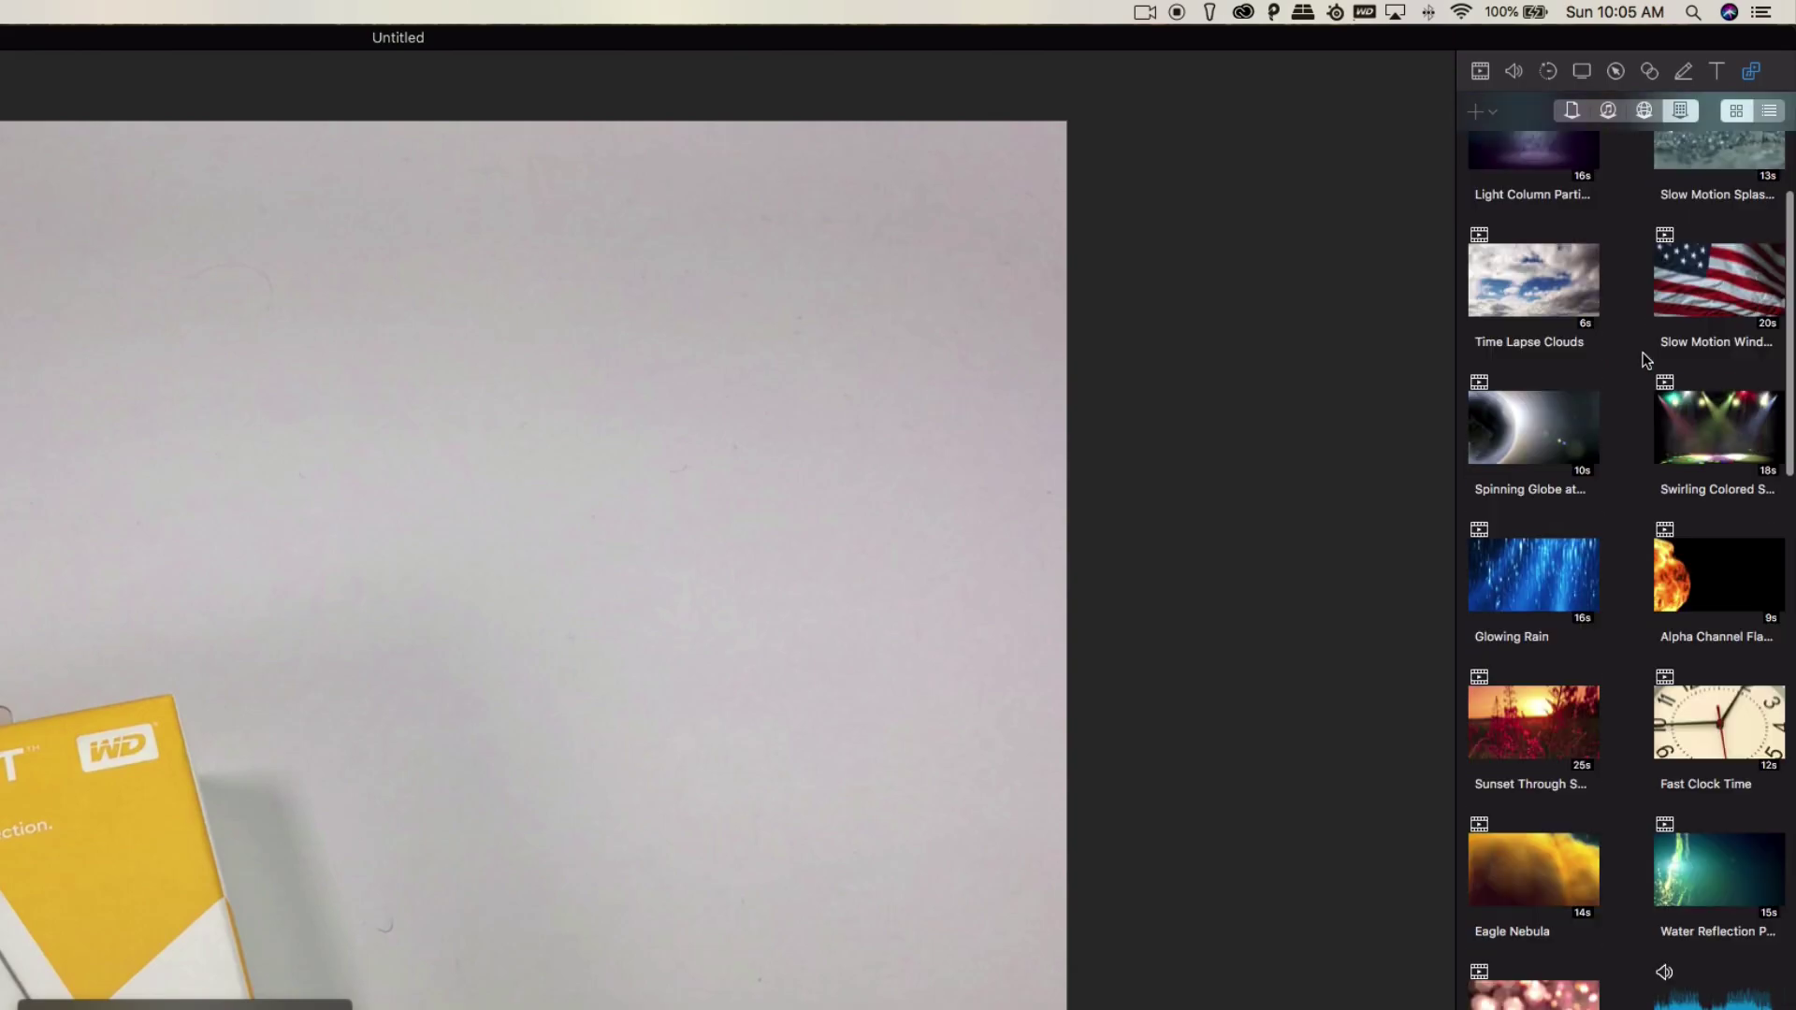
pyautogui.scroll(-15, 1646, 359)
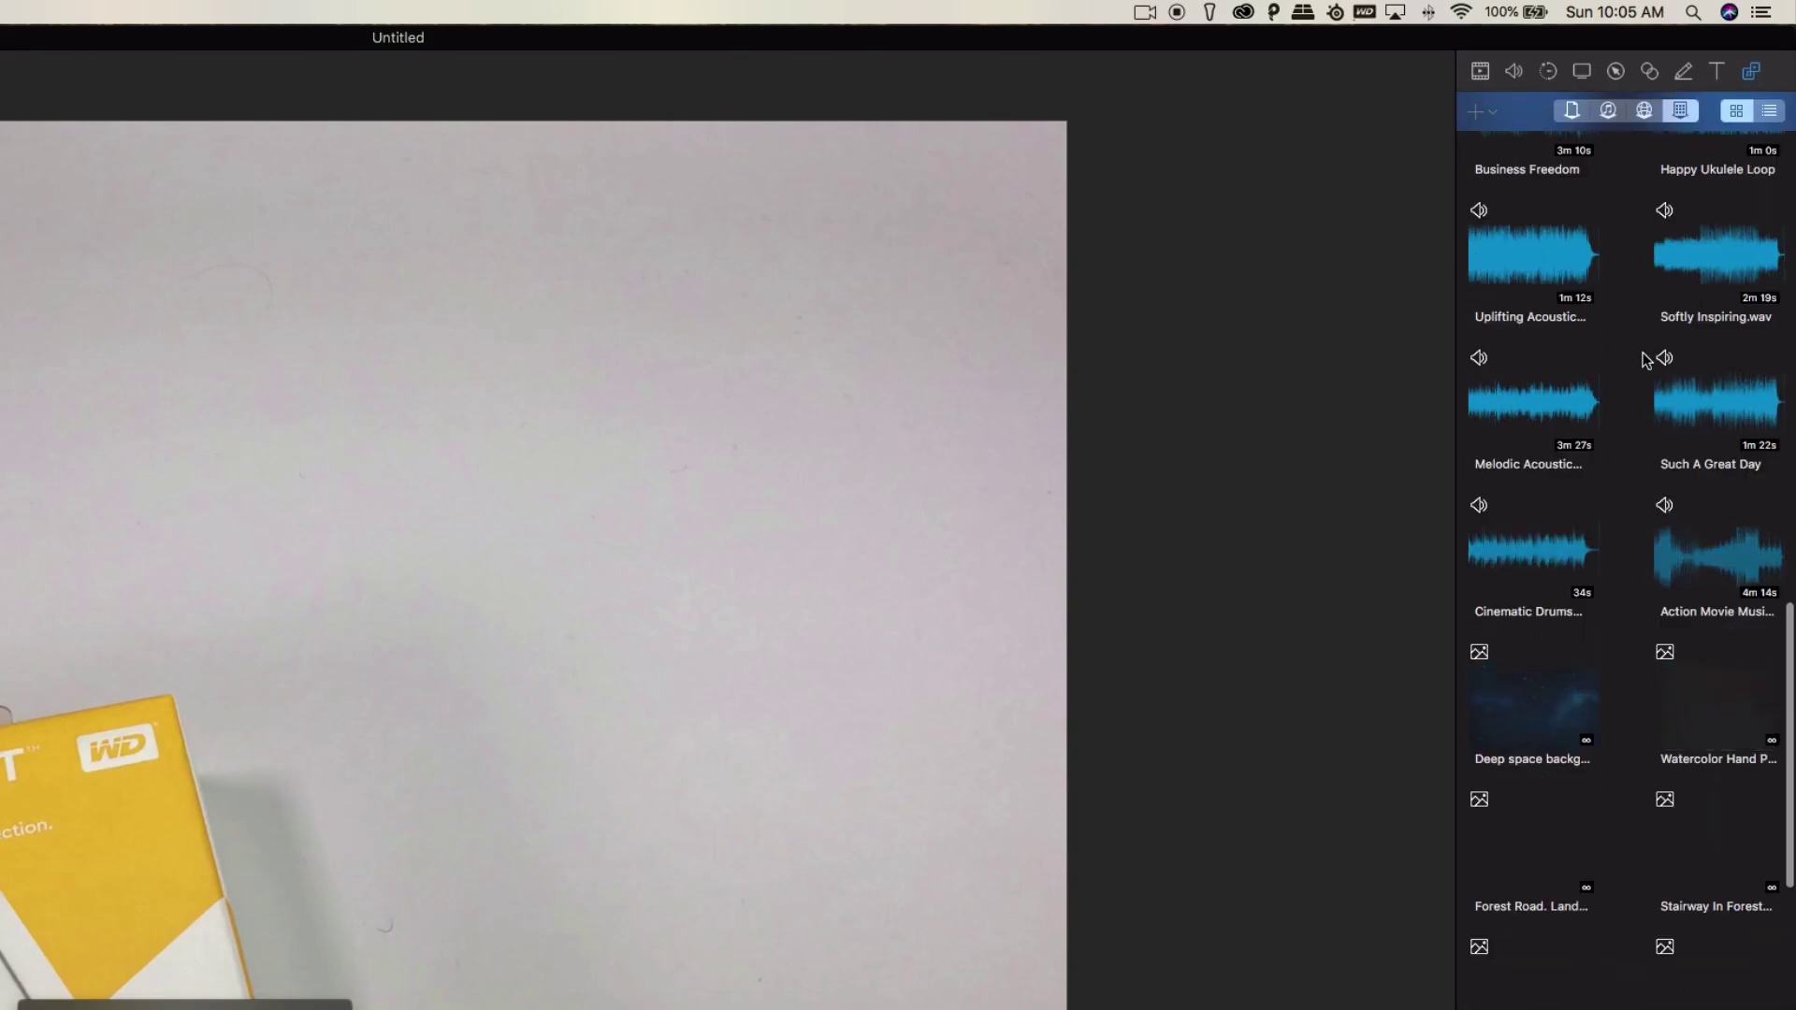
pyautogui.scroll(-12, 1646, 360)
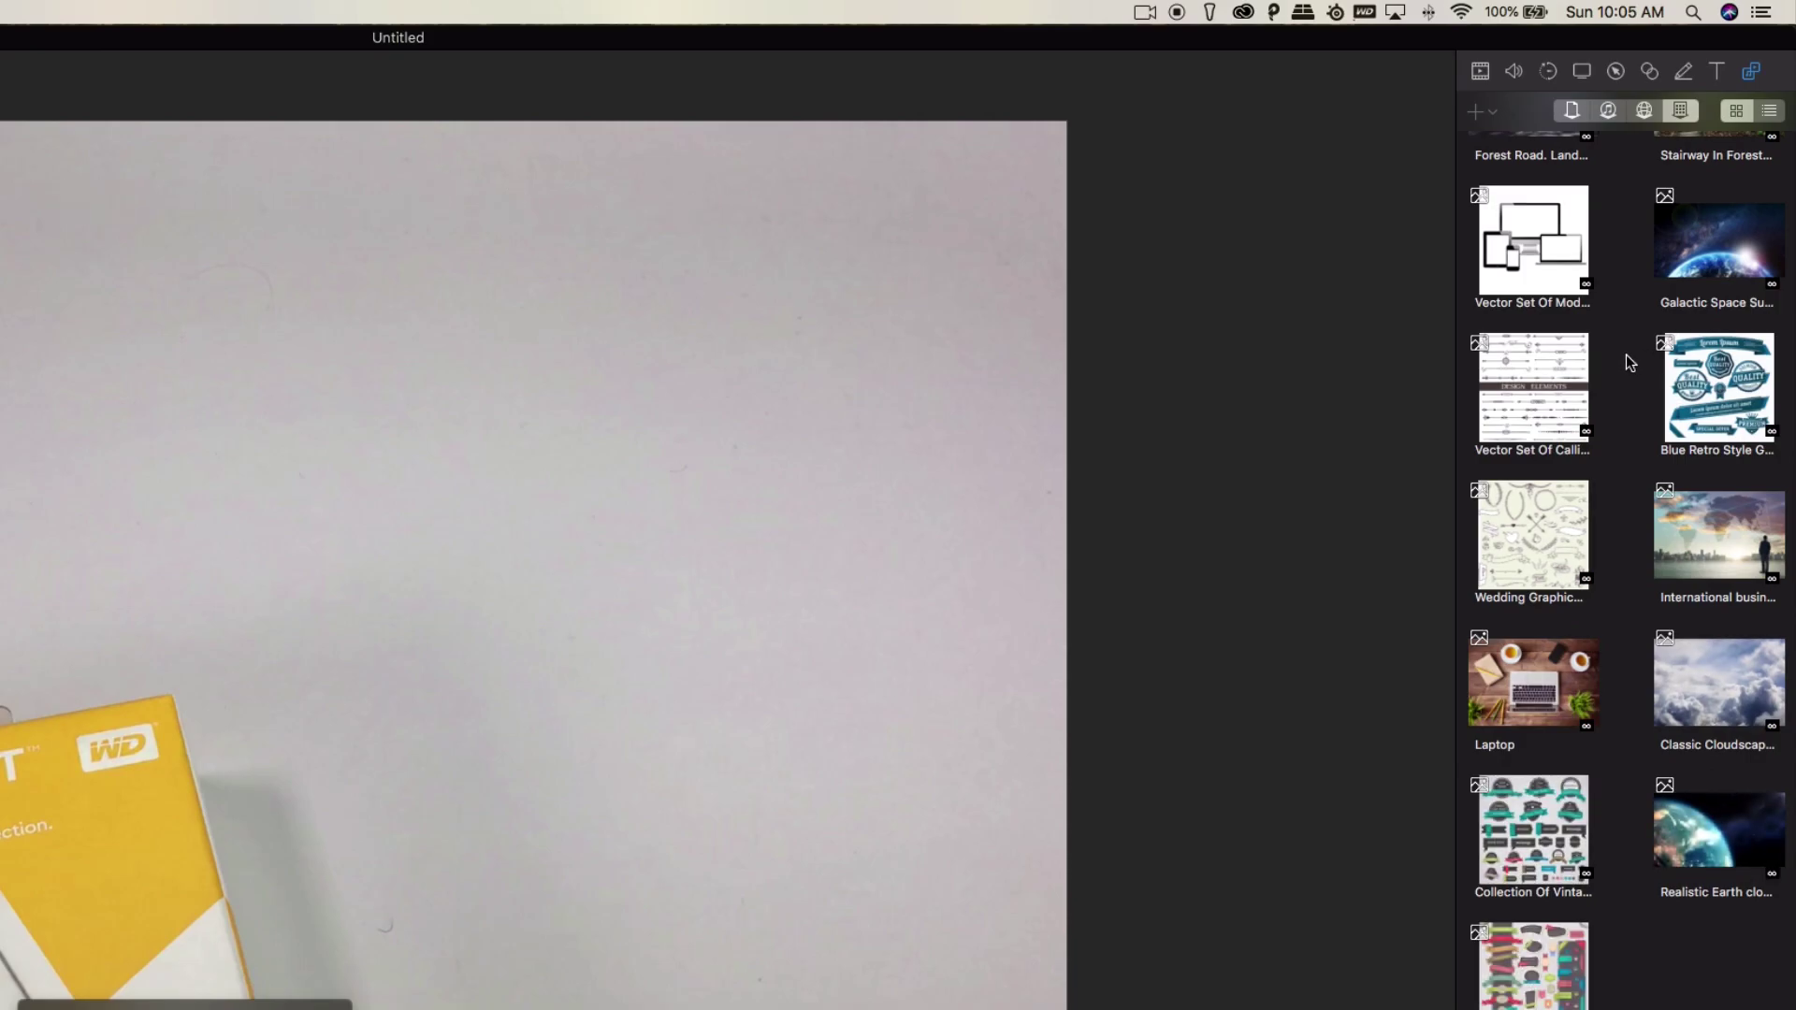
pyautogui.scroll(6, 1626, 356)
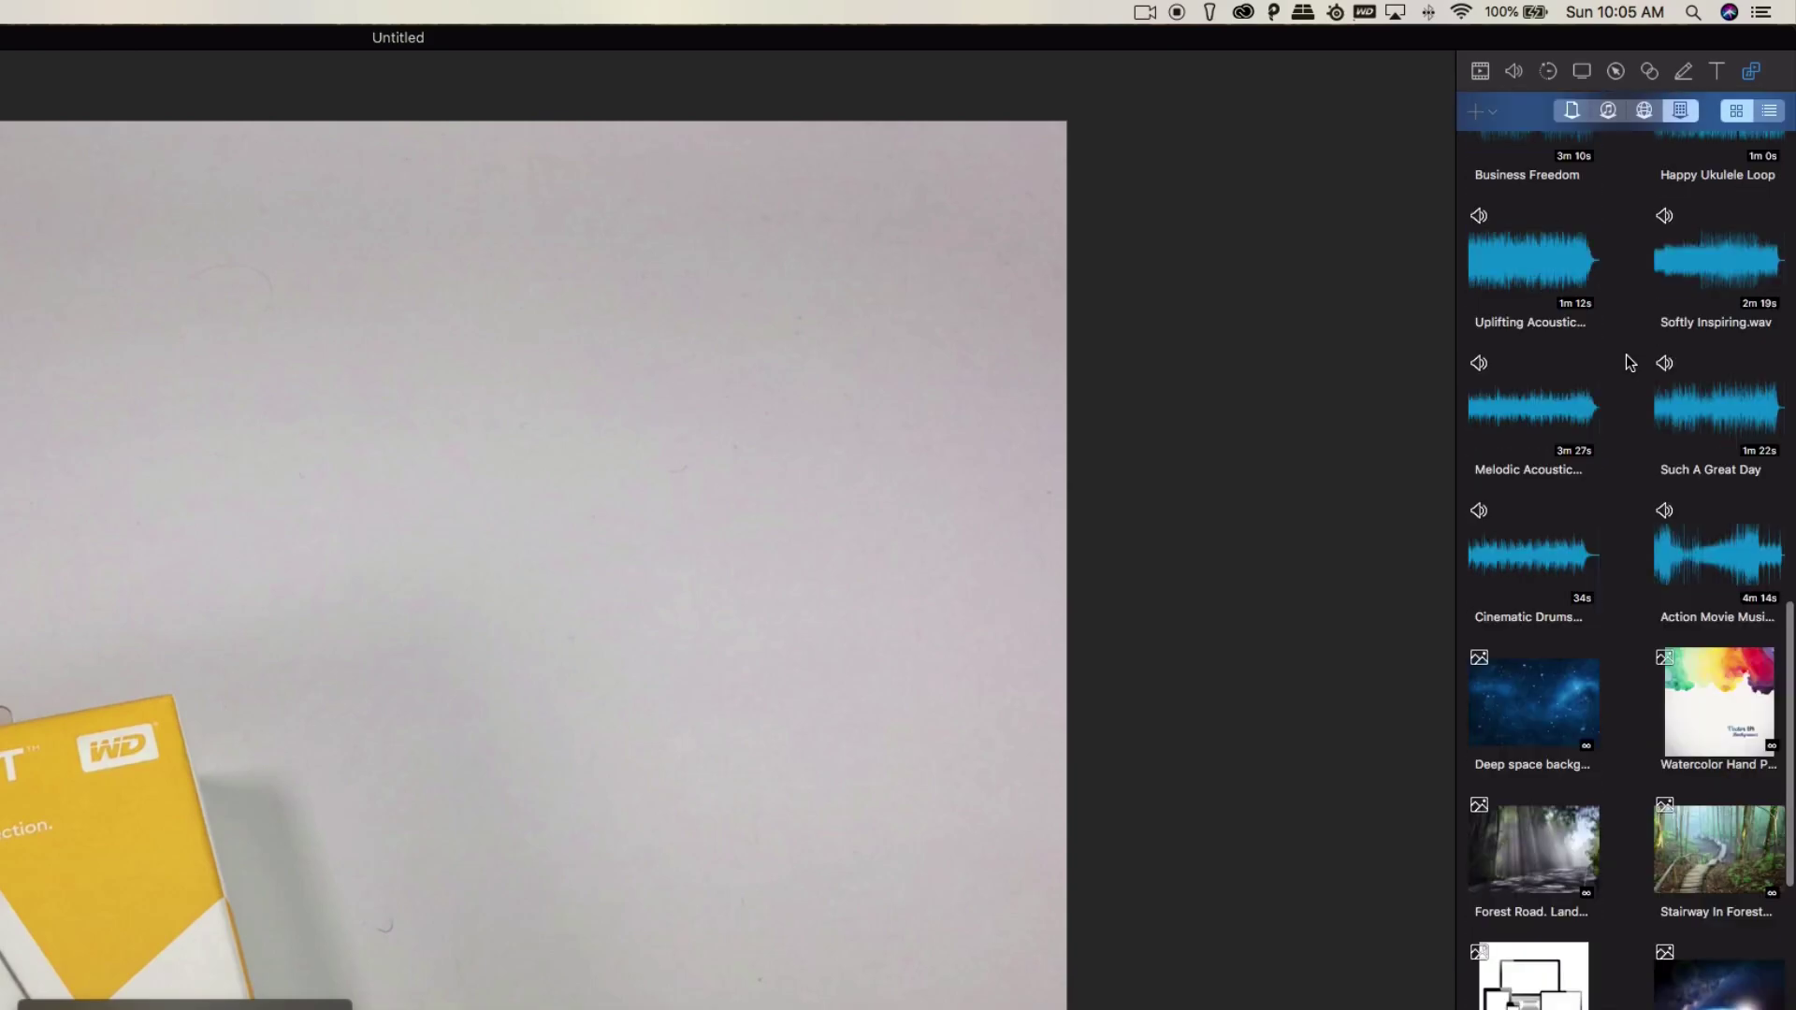
pyautogui.scroll(4, 1626, 356)
pyautogui.scroll(12, 1628, 361)
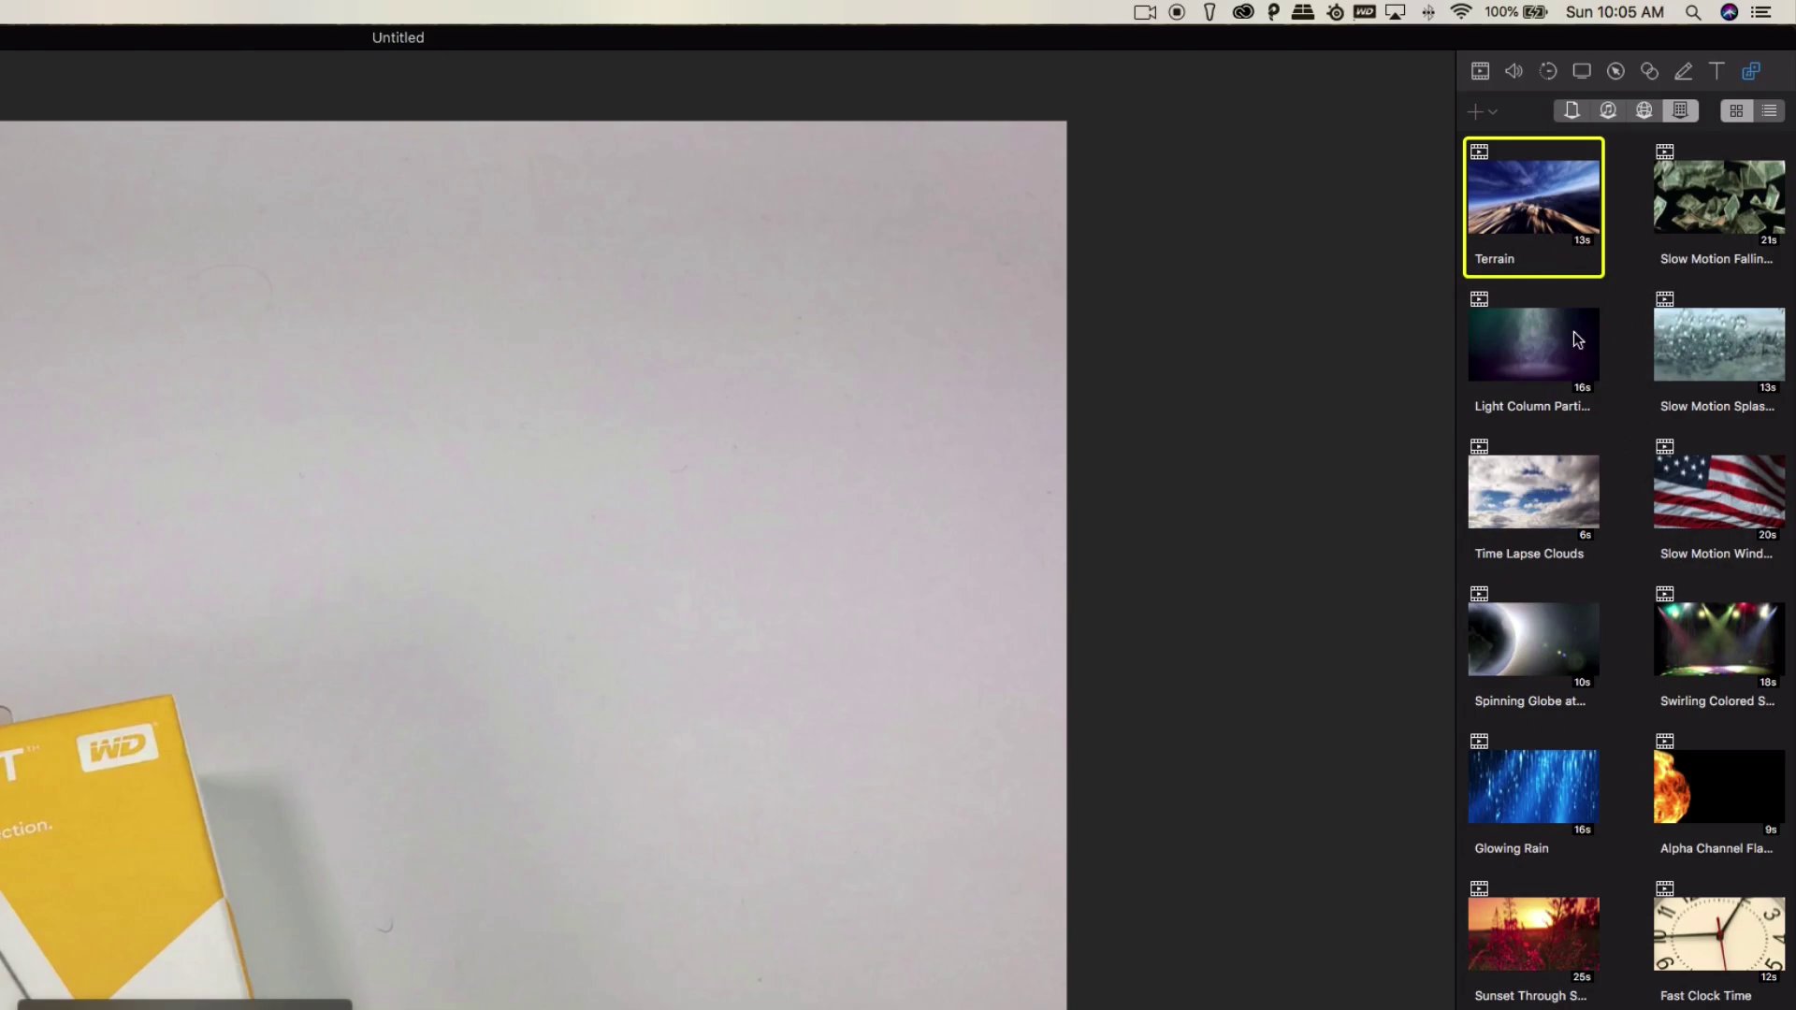
pyautogui.scroll(-10, 1606, 580)
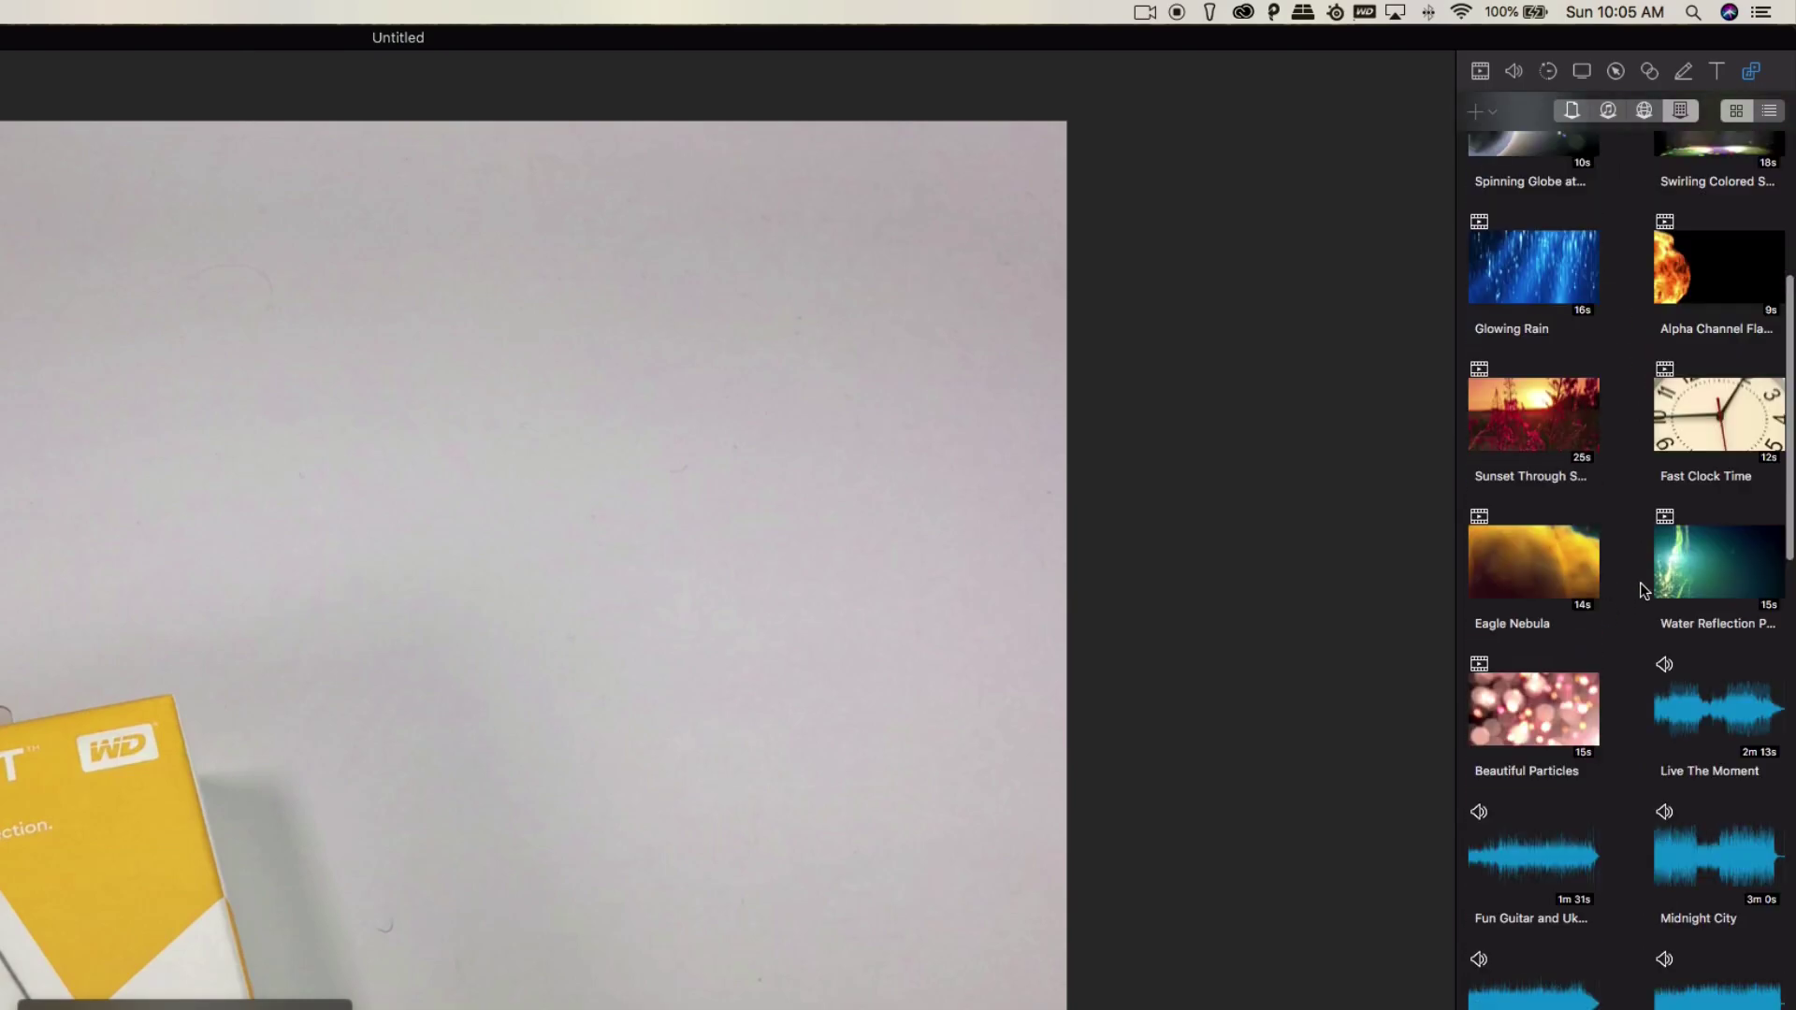
pyautogui.scroll(-4, 1629, 586)
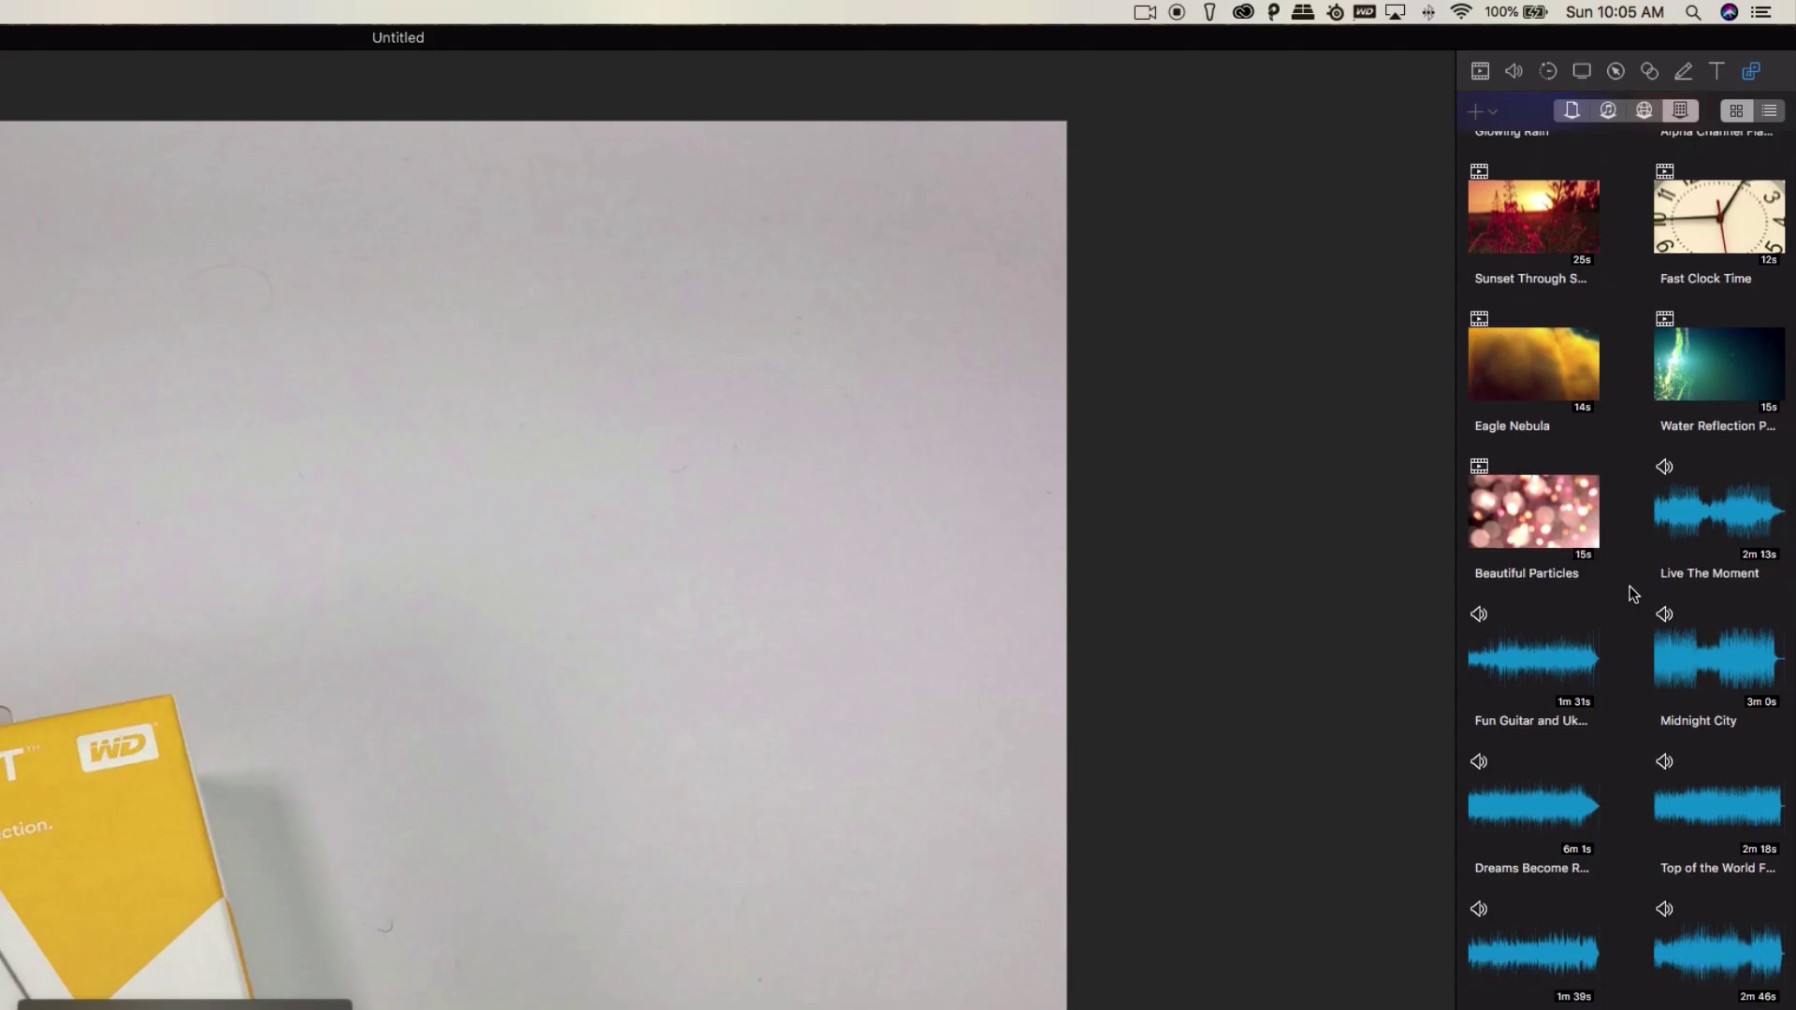
pyautogui.scroll(-2, 1630, 585)
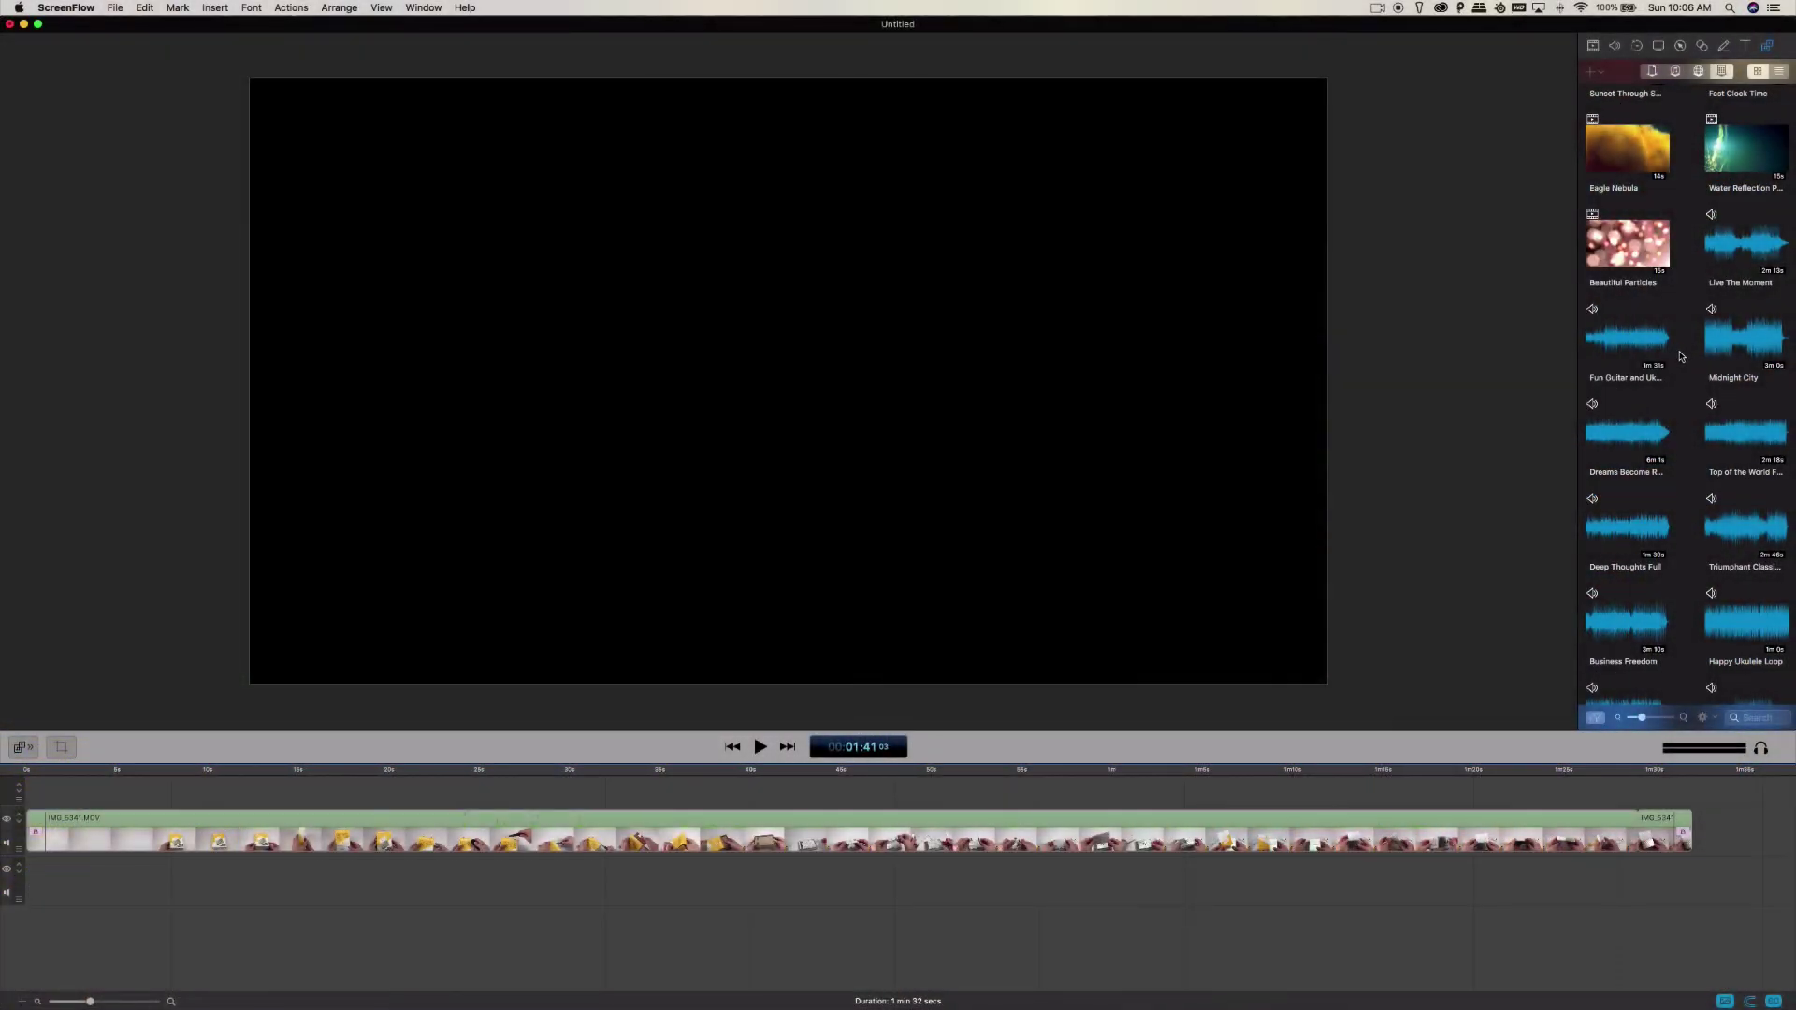
pyautogui.moveTo(1637, 354)
# Add the Fun Guitar stock music beneath the video and move the playhead to about 1:30
pyautogui.click(1623, 383)
pyautogui.moveTo(1624, 384); pyautogui.dragTo(42, 879)
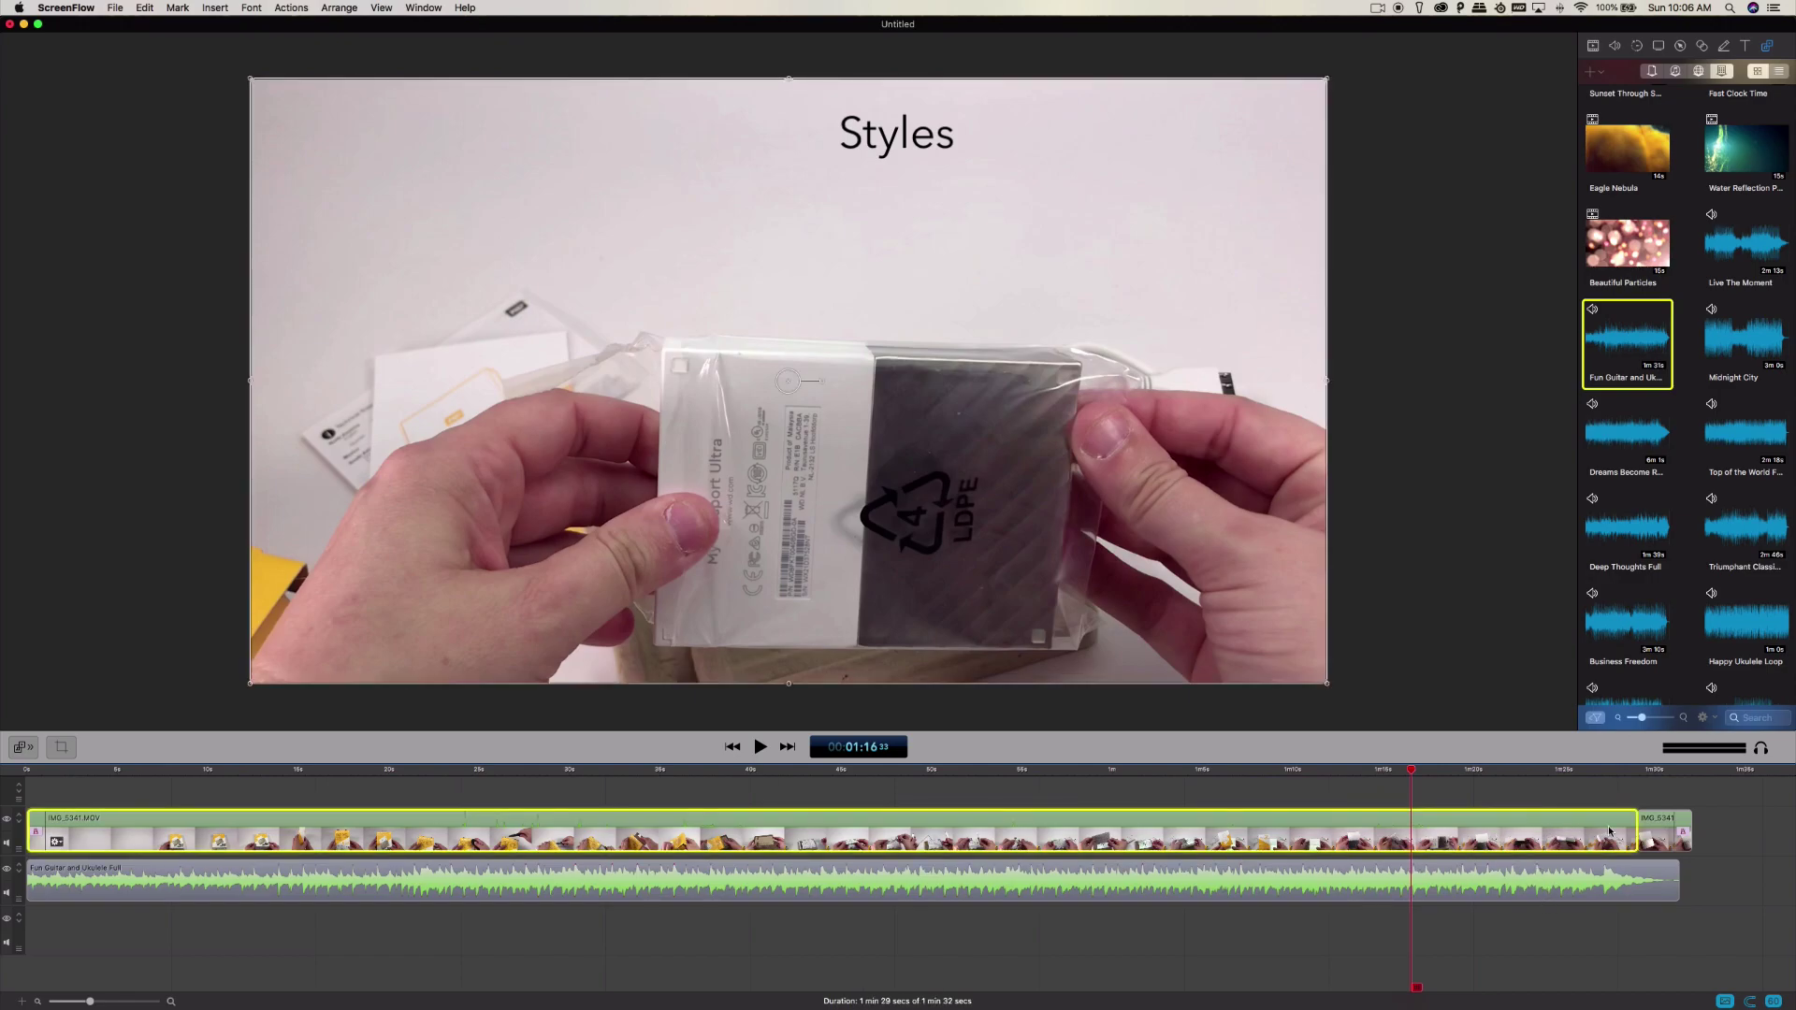
pyautogui.click(1656, 771)
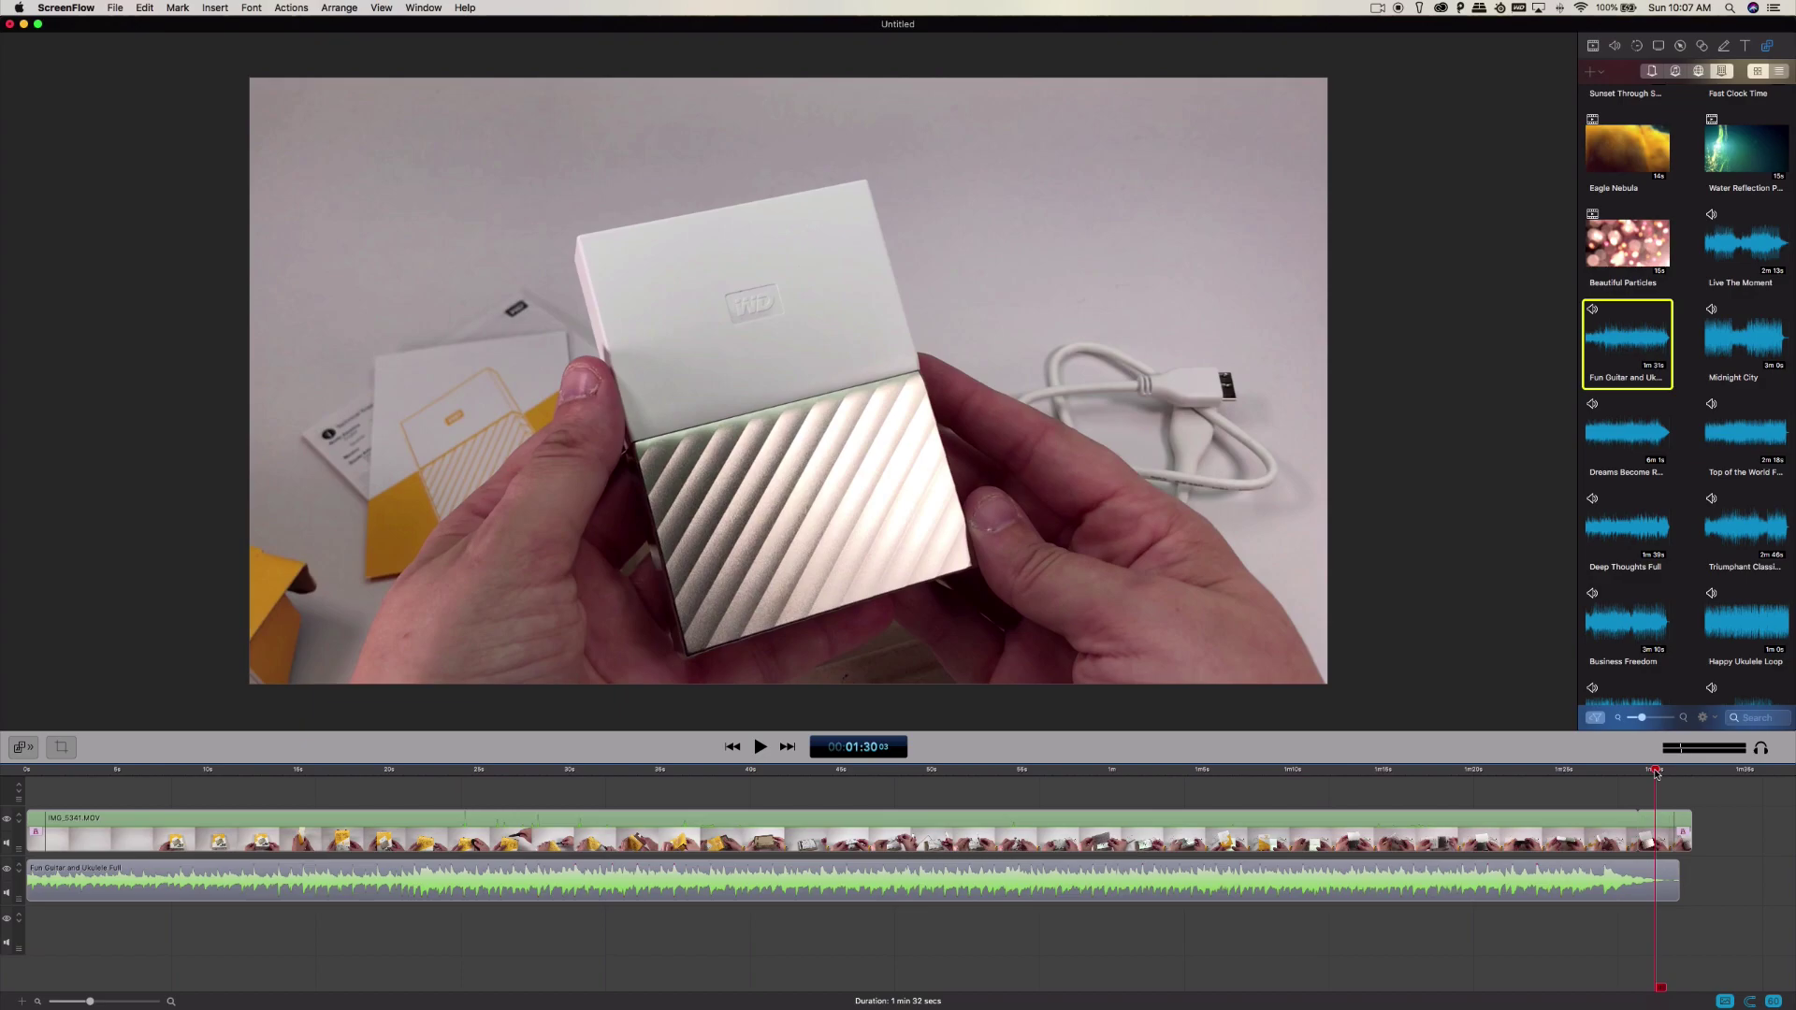
# Select the short 3-second end clip, then the main IMG_5341.MOV clip
pyautogui.click(1649, 839)
pyautogui.click(1554, 773)
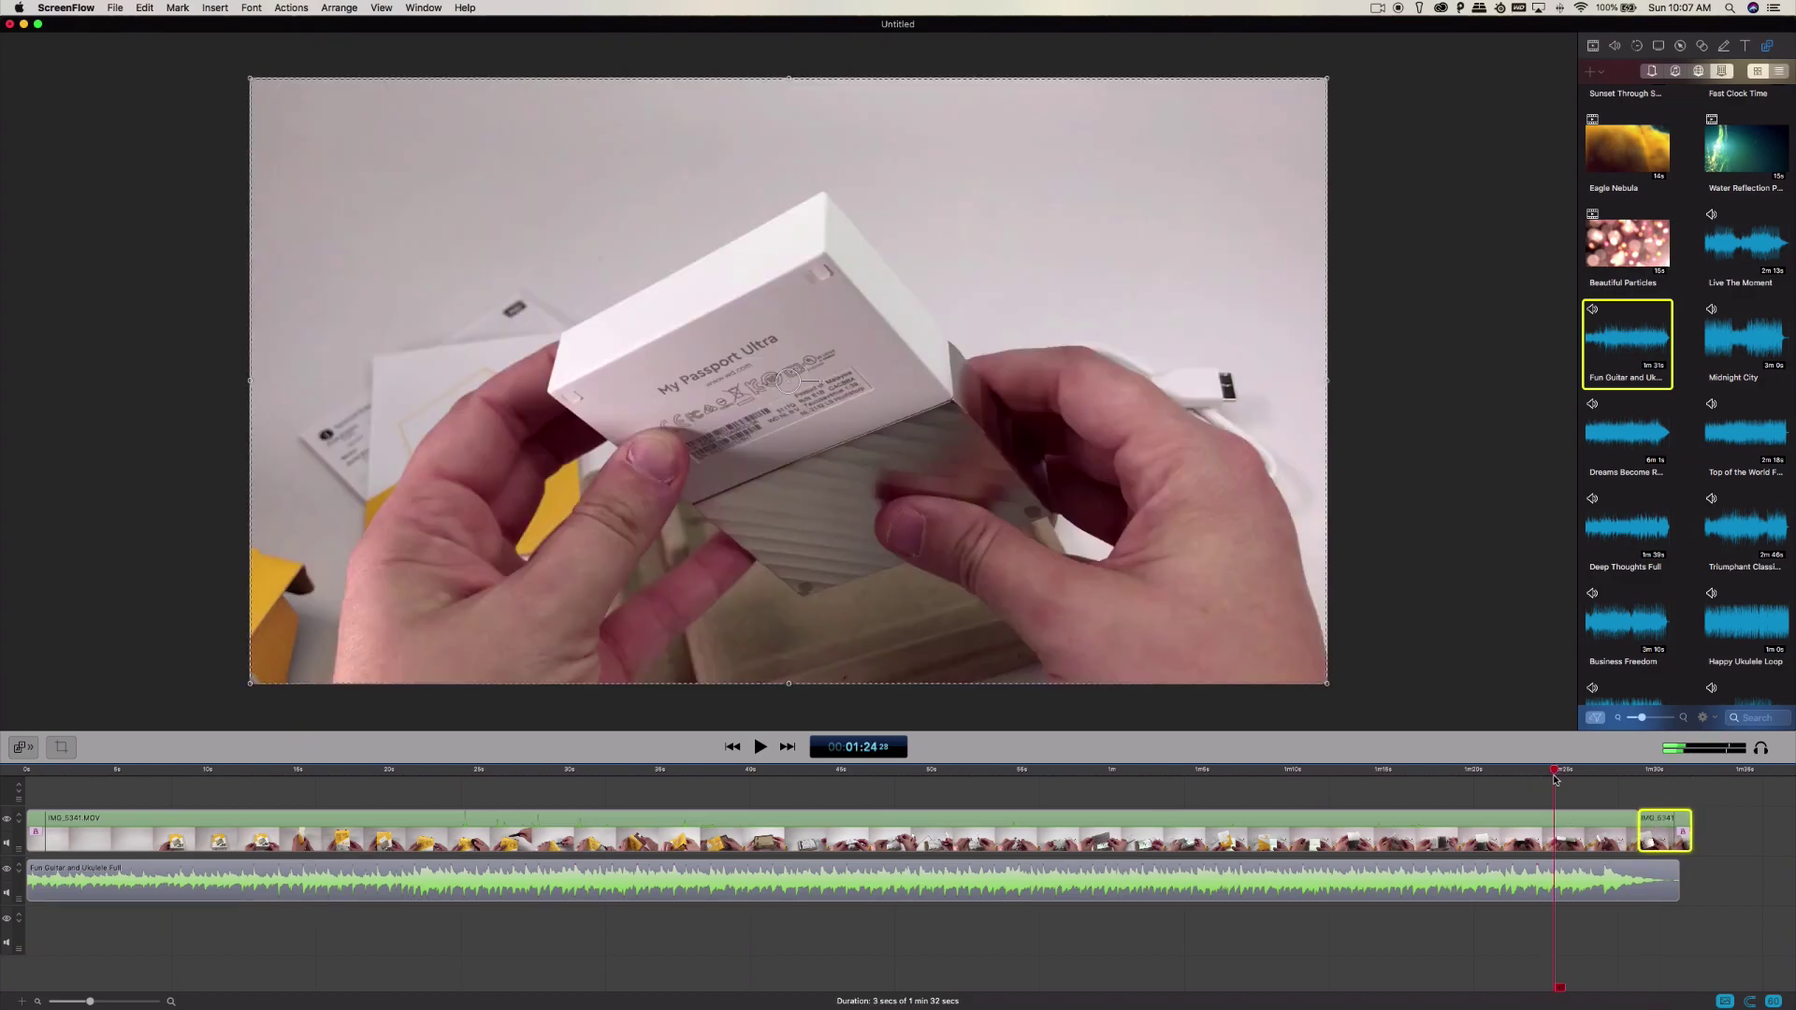
pyautogui.click(1565, 829)
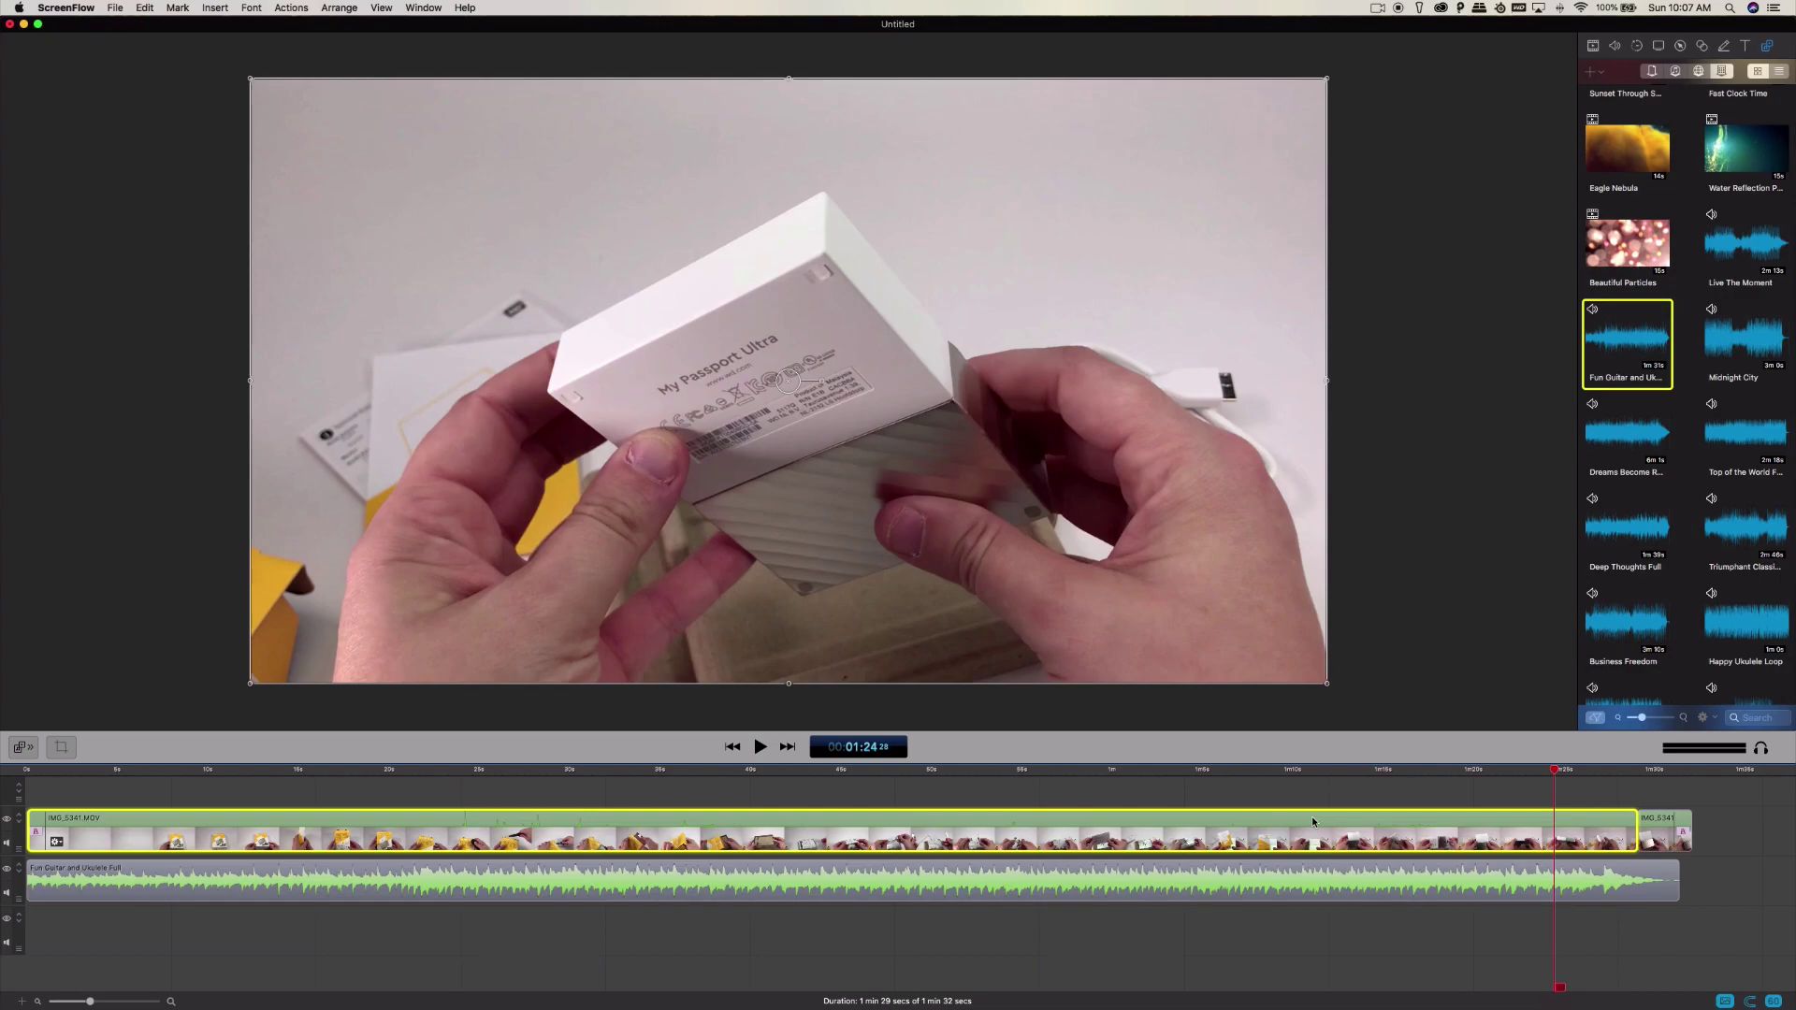
# Paste the copied Video Filters onto the 3-second end clip via Edit > Paste Properties
pyautogui.click(1653, 827)
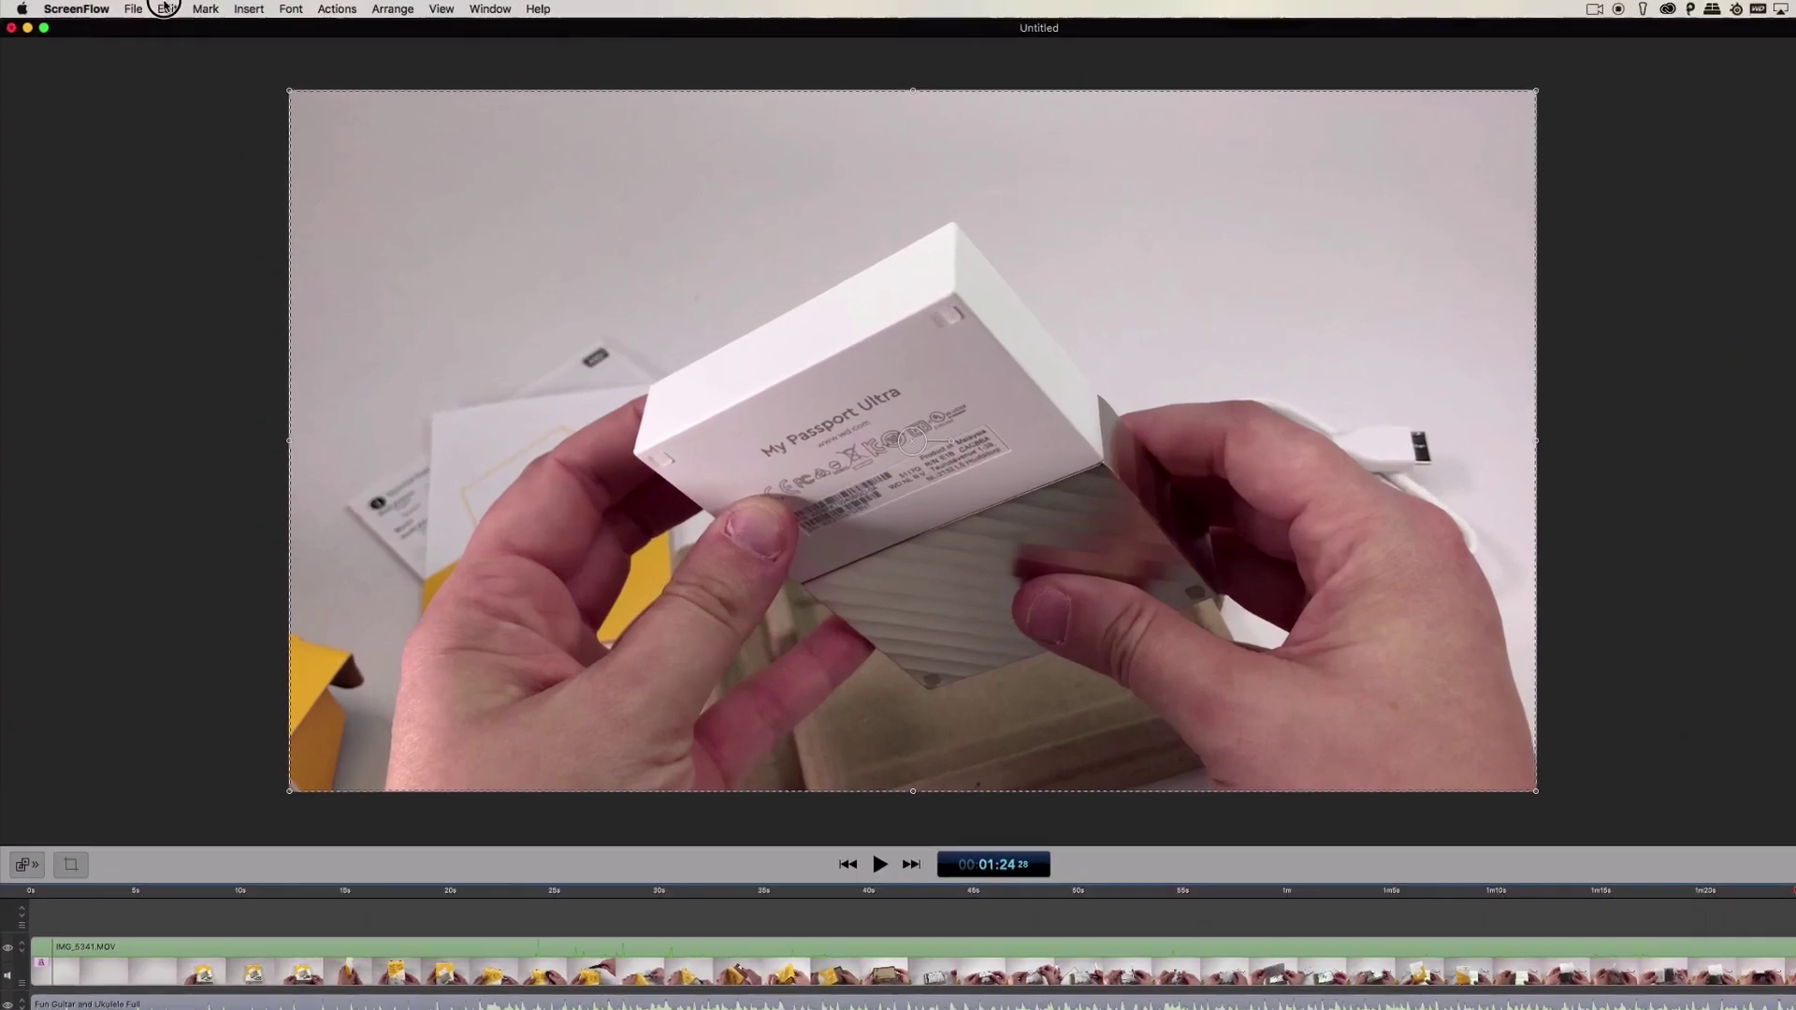
pyautogui.click(164, 8)
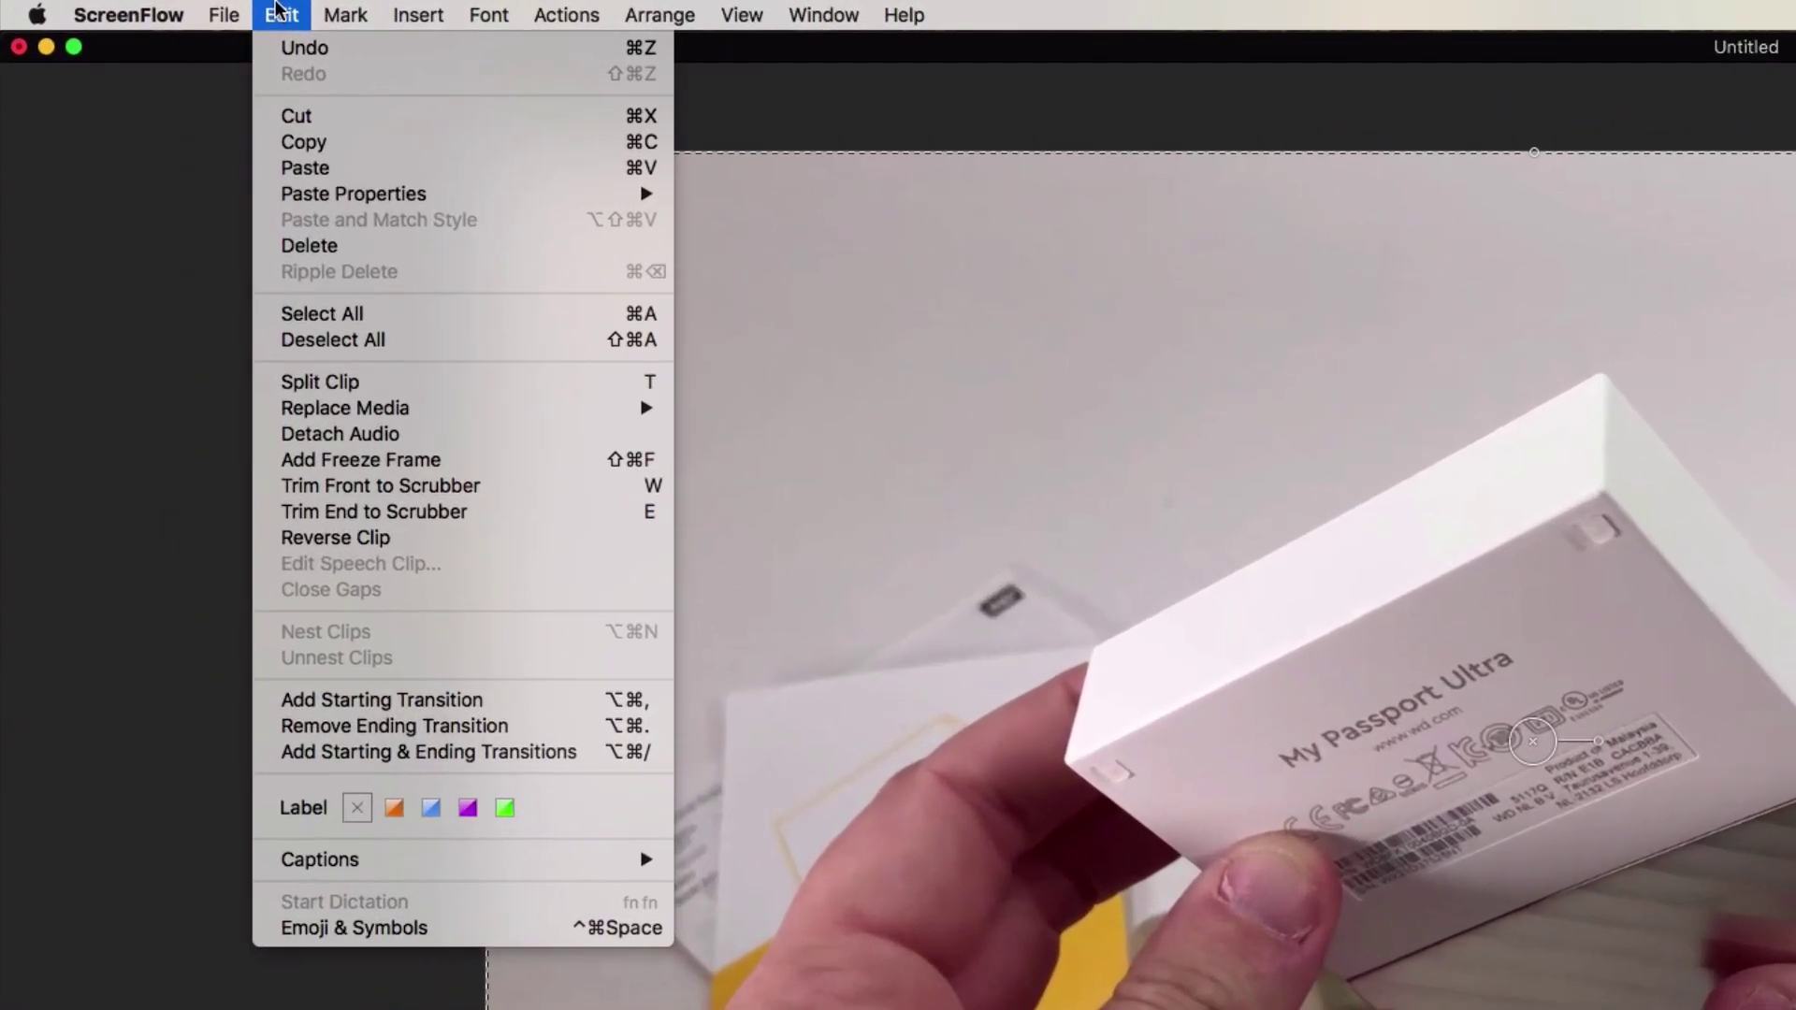
pyautogui.moveTo(195, 114)
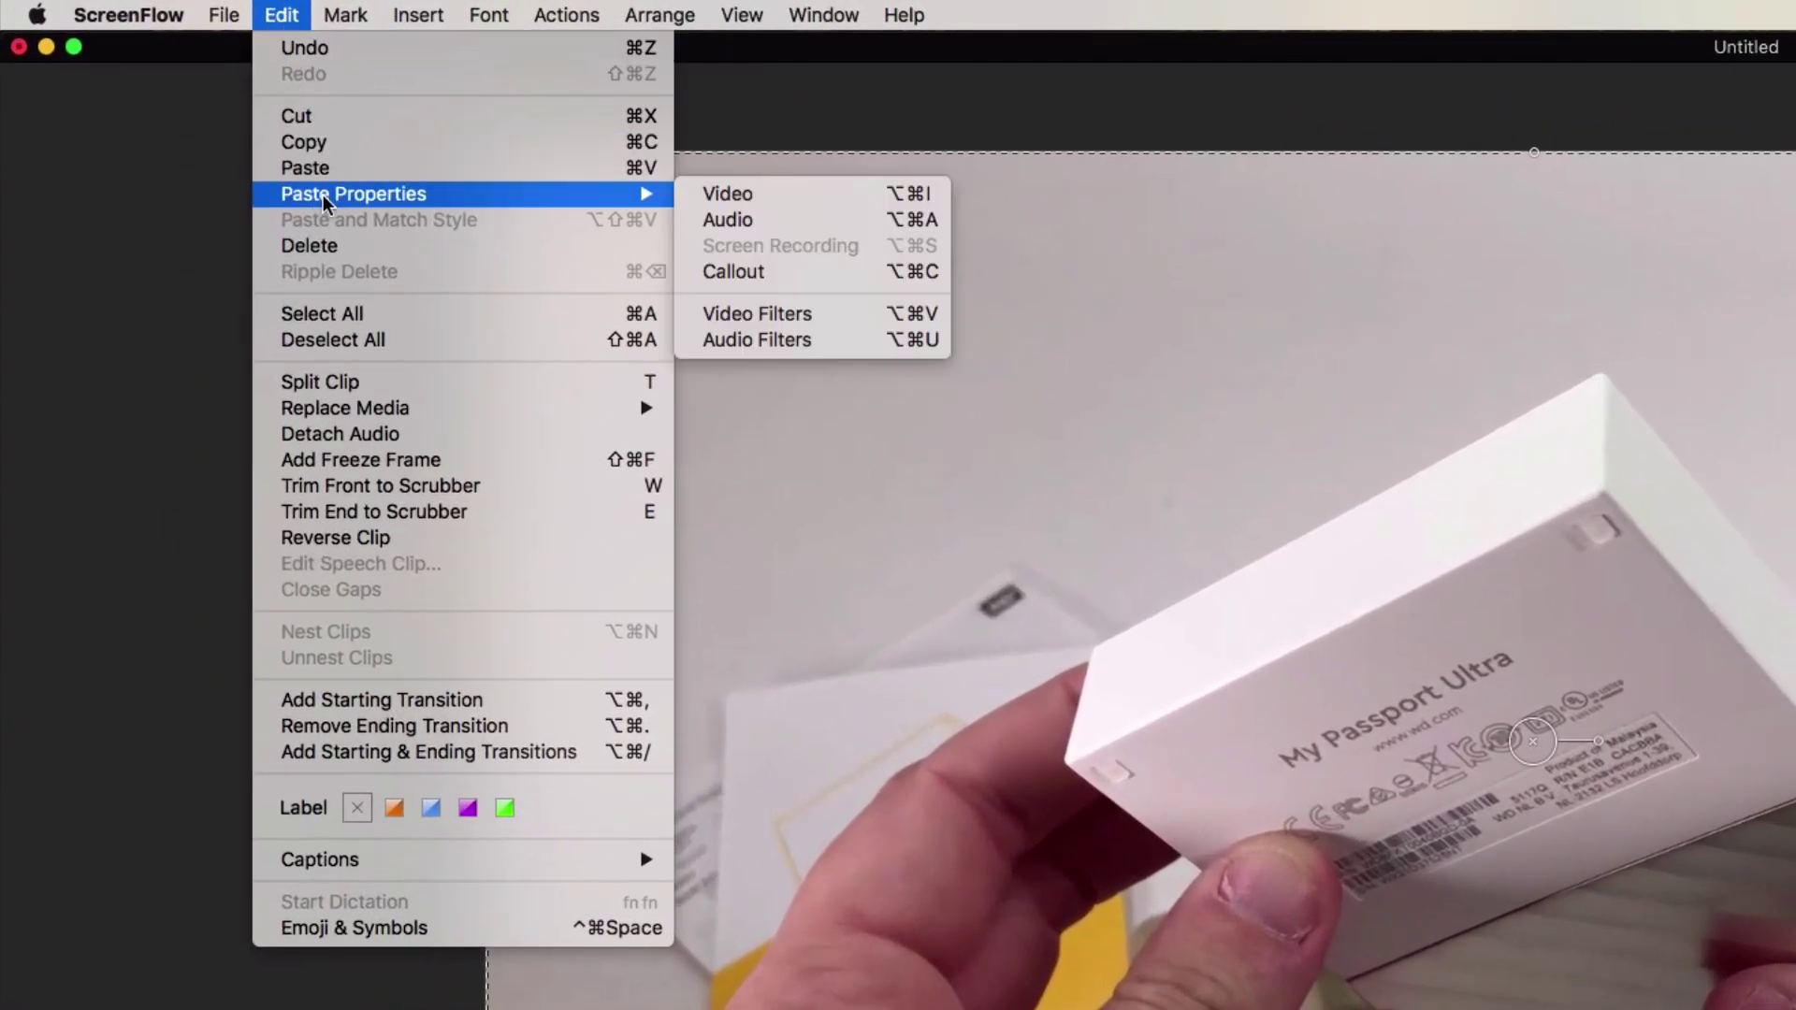
pyautogui.click(806, 311)
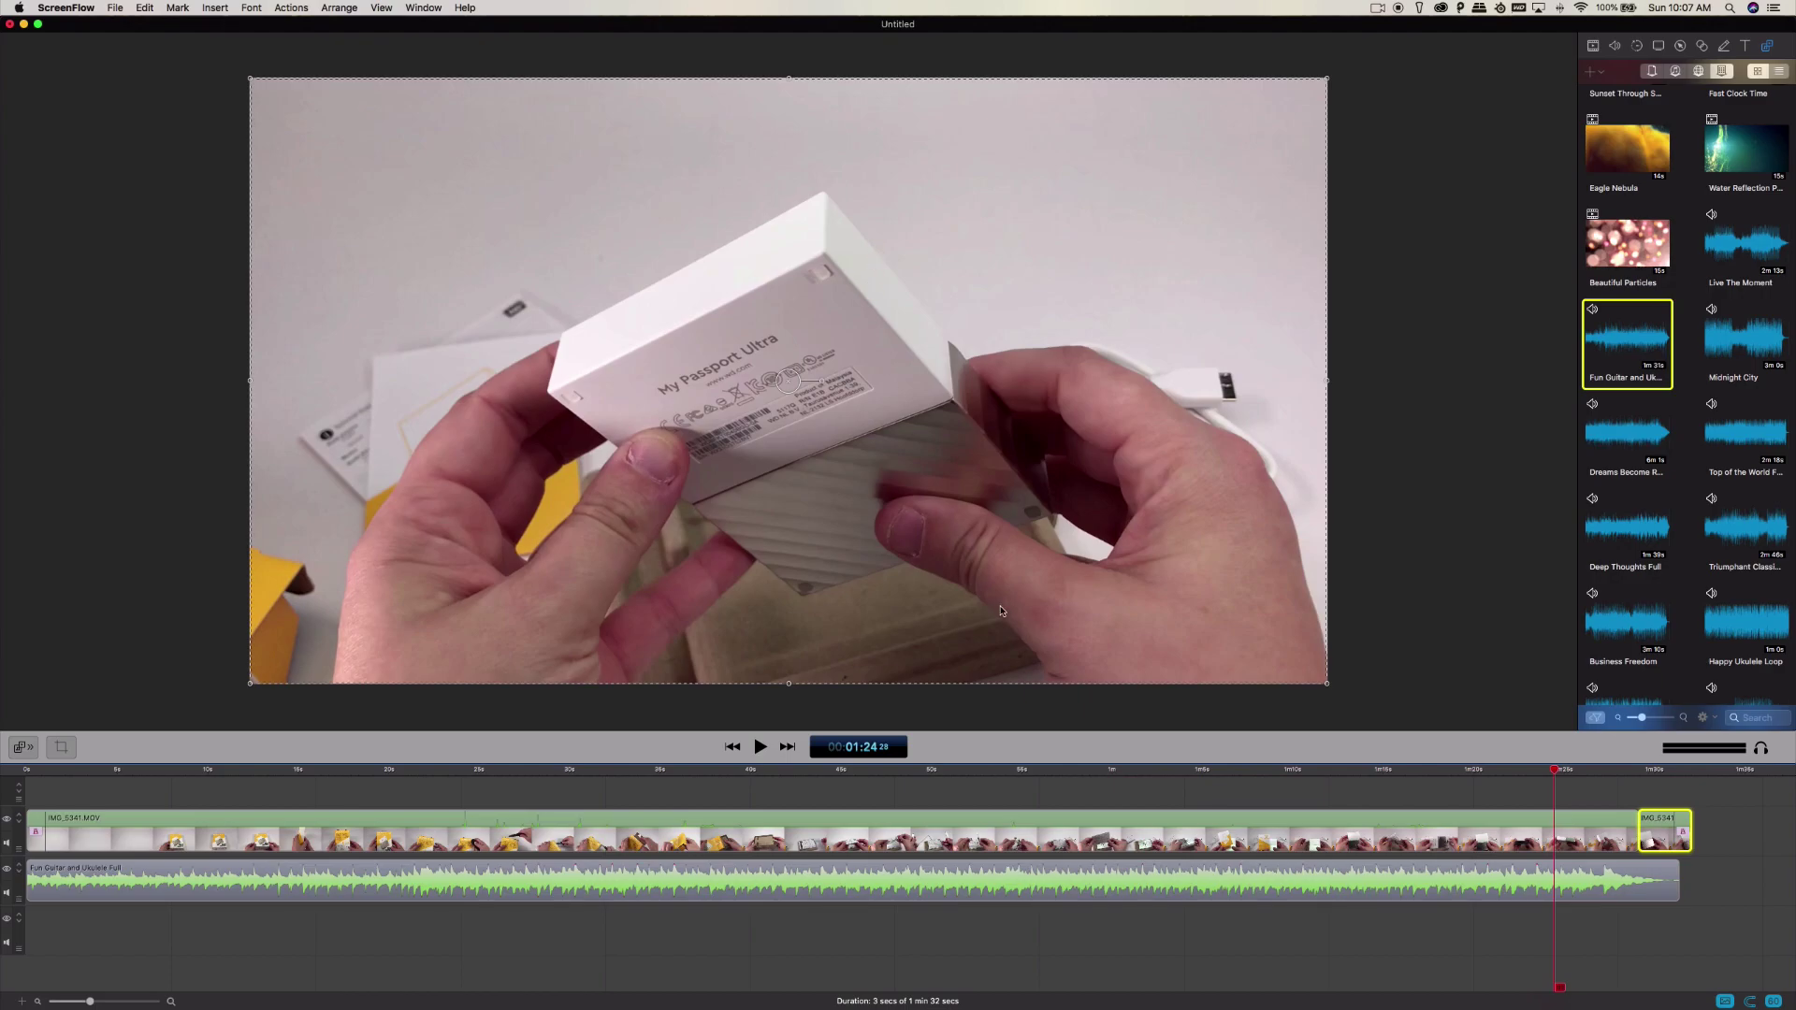
pyautogui.click(999, 771)
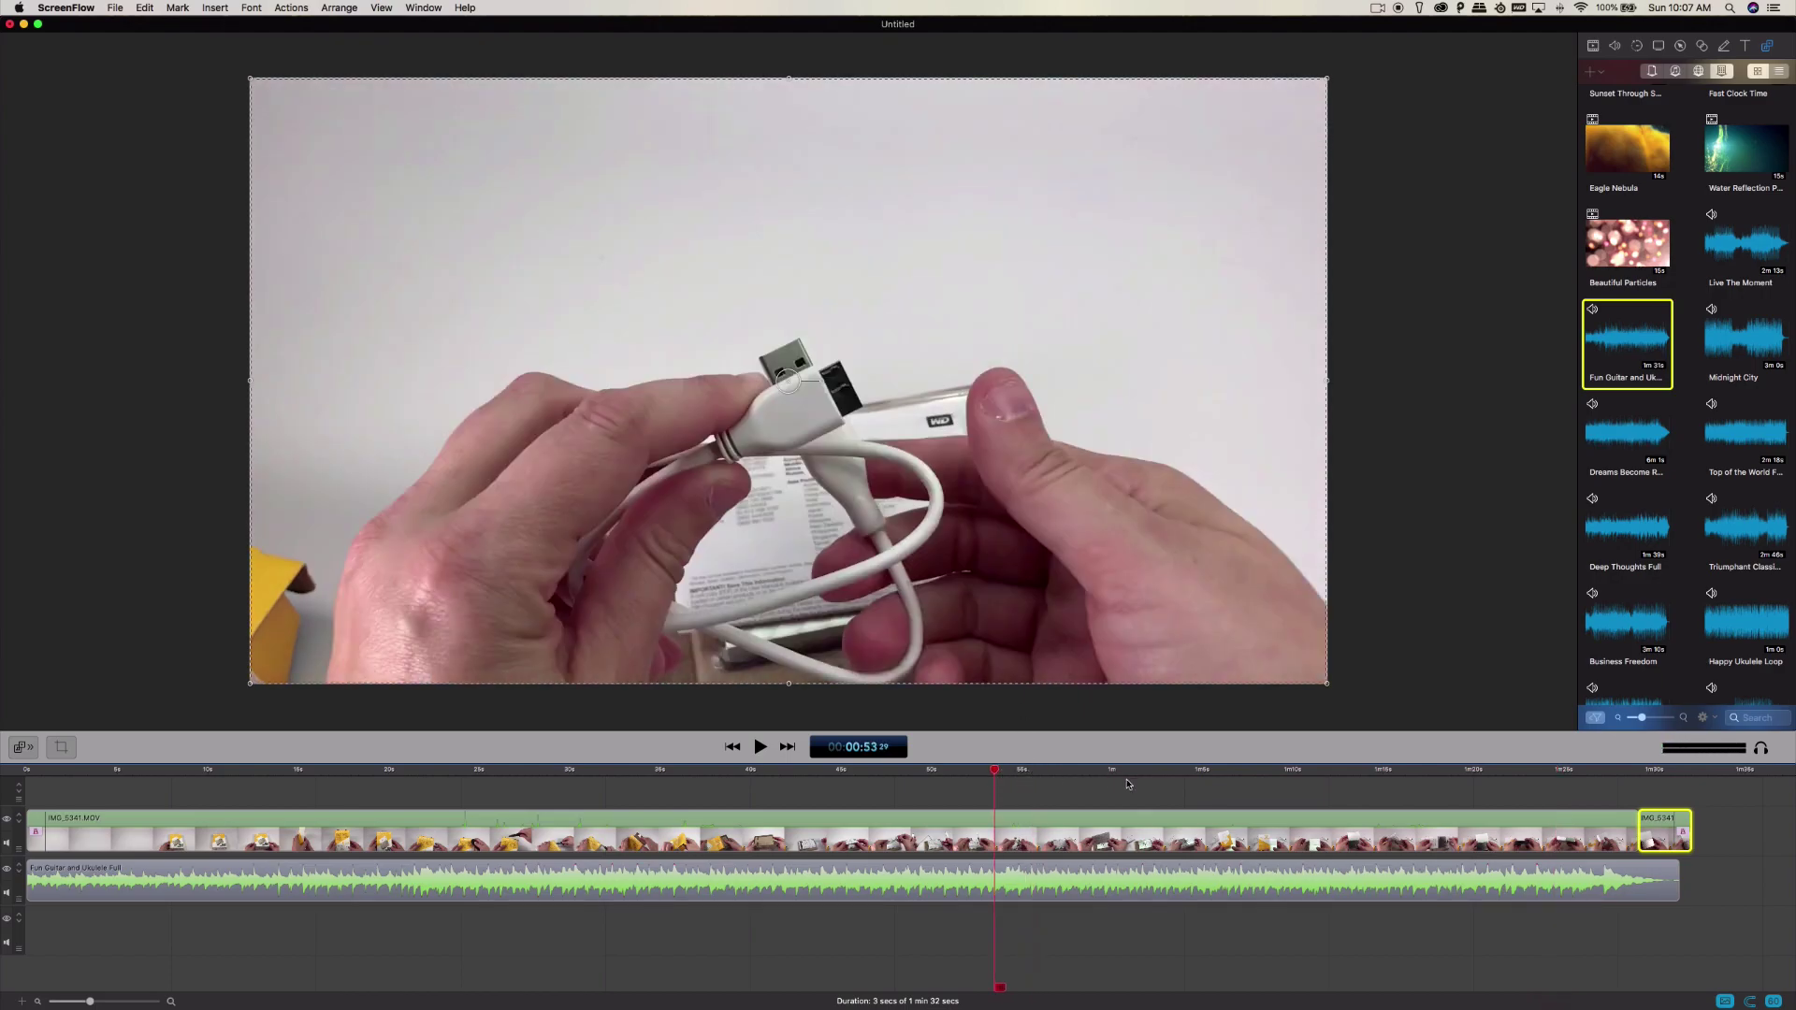
pyautogui.click(1694, 771)
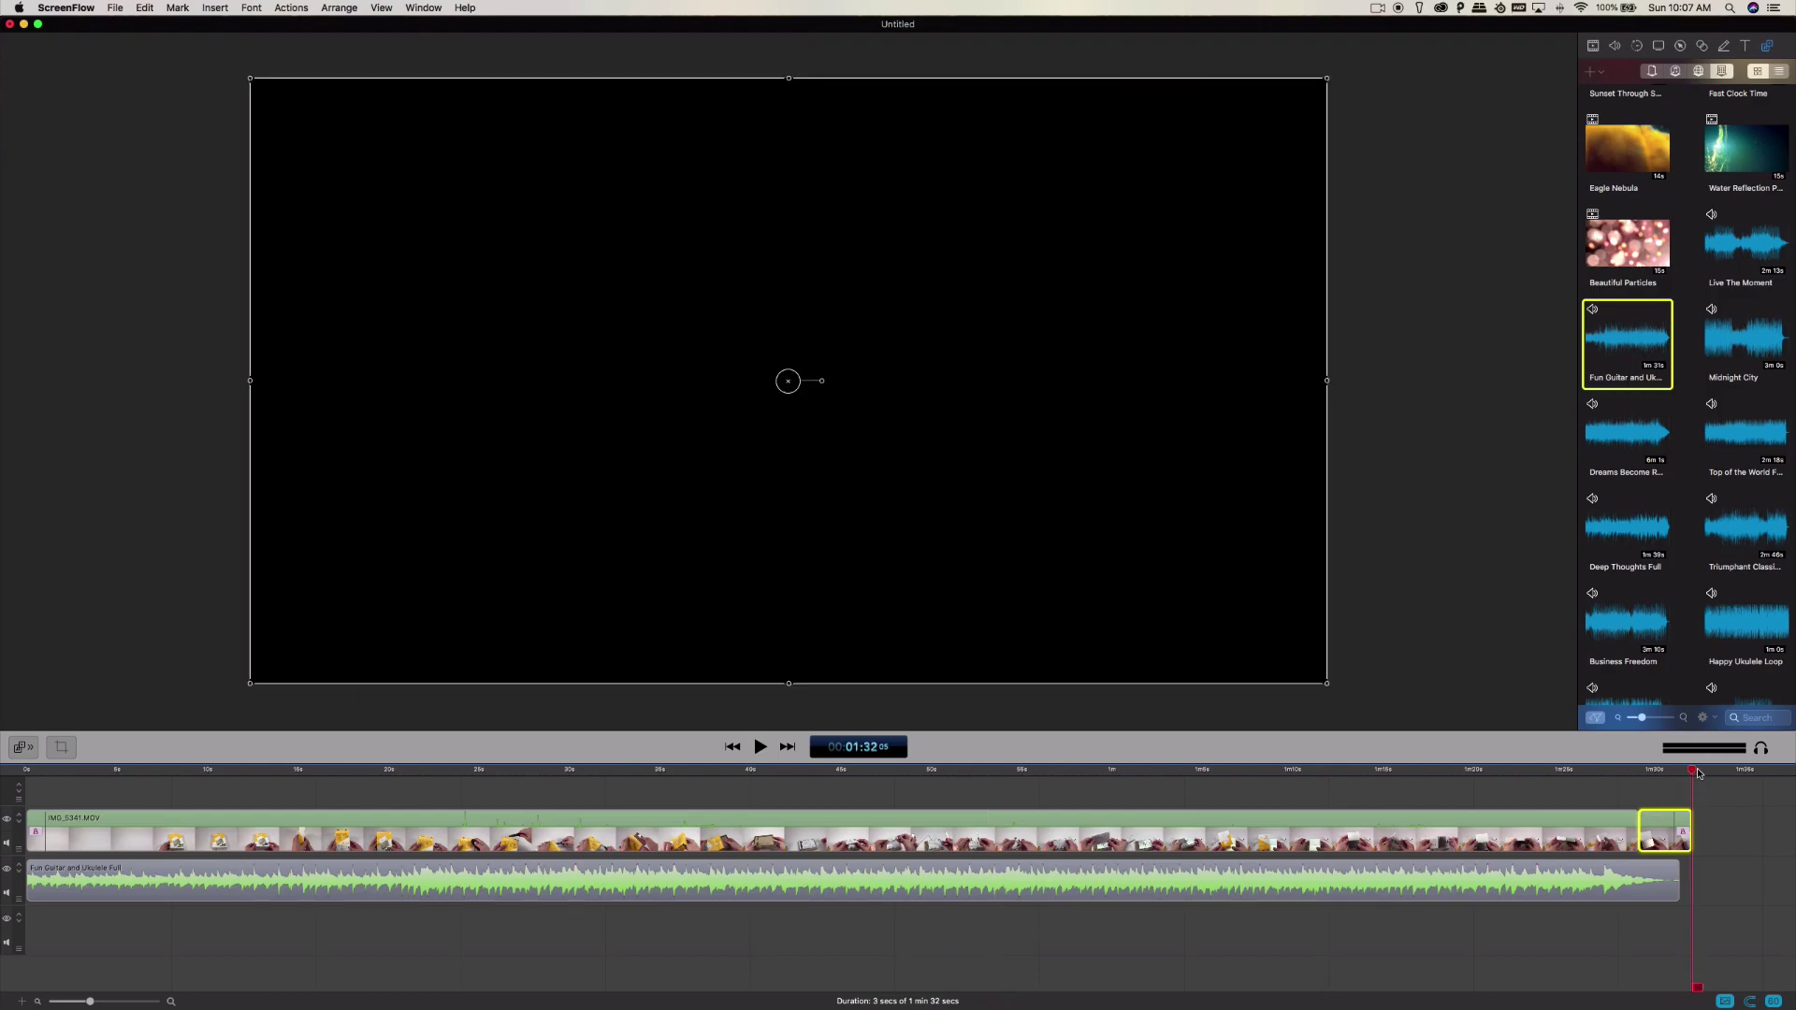